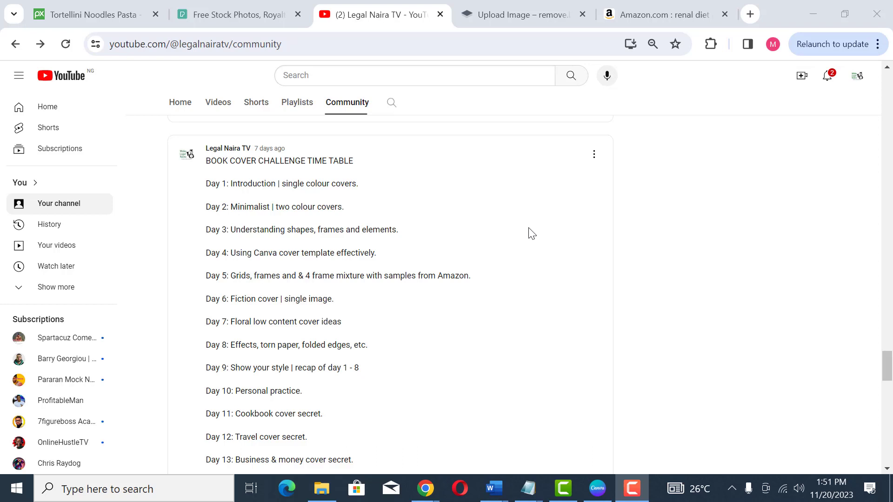
Highlight the Day 5 topic about grids, frames and 4 frame mixture in the book cover challenge timetable
left_click(509, 280)
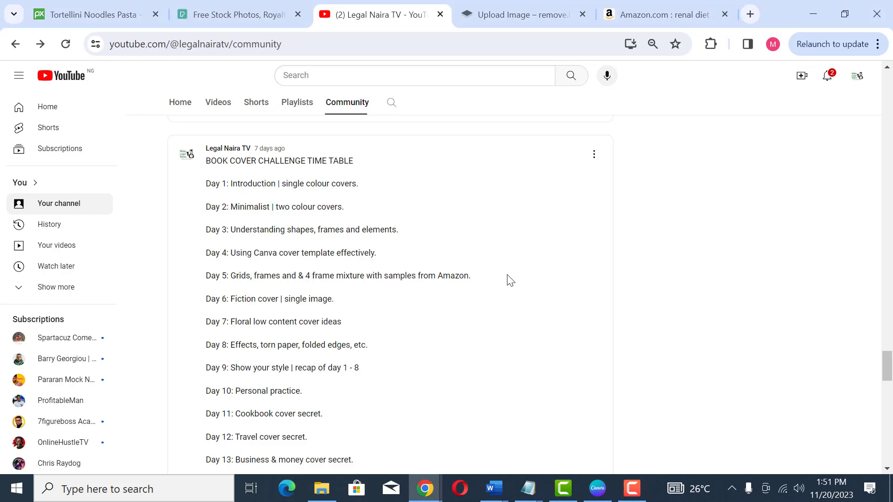
left_click_drag(509, 280, 231, 275)
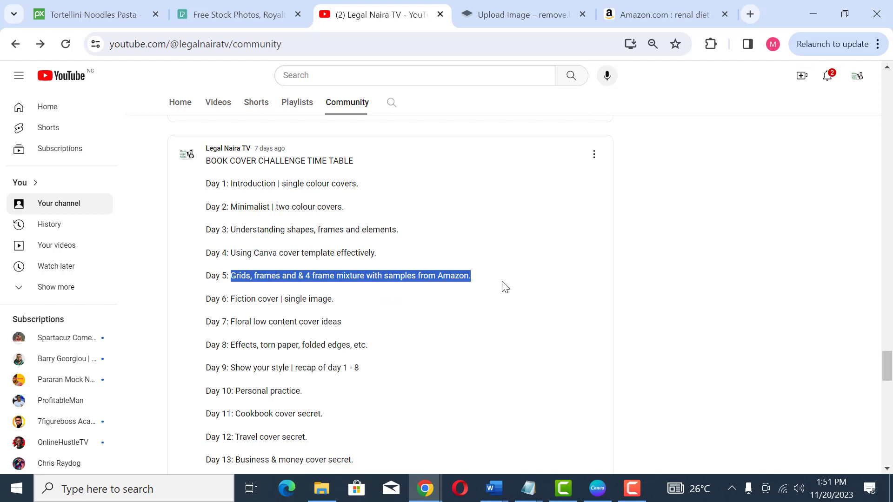
Switch to the Amazon results for "renal diet cookbook" and examine how the covers arrange multiple food images
key("ctrl+5")
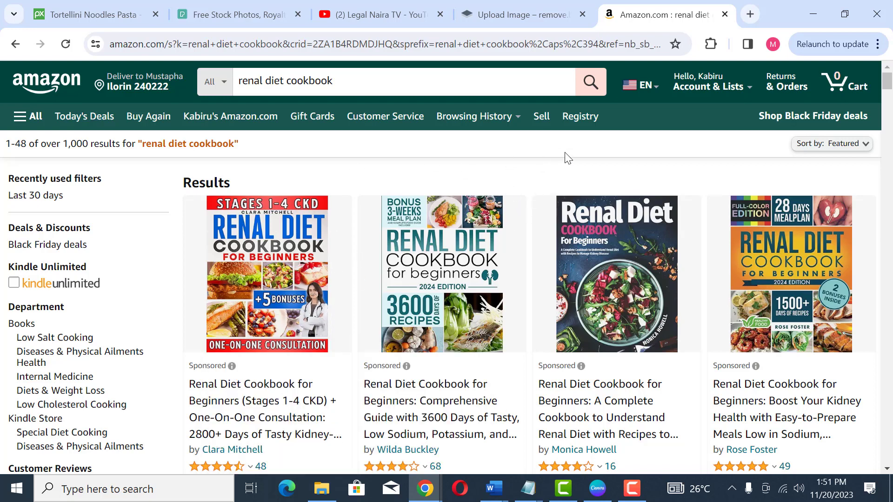
mouse_move(756, 262)
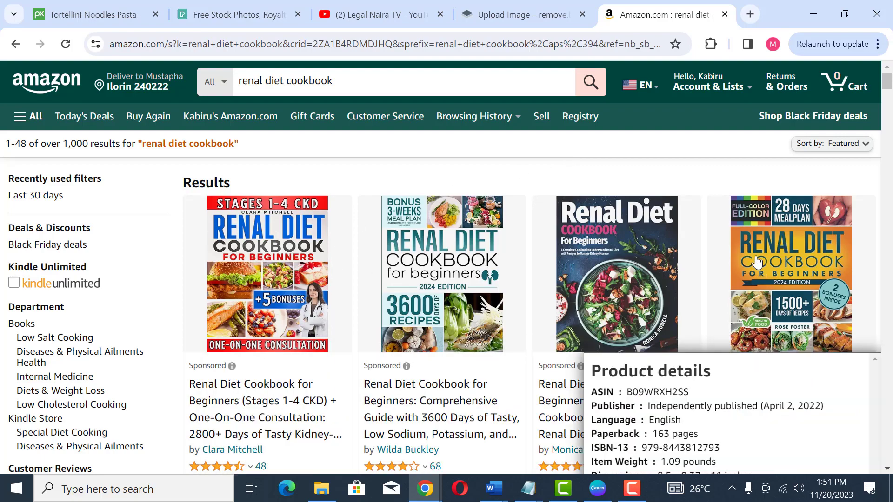
scroll(756, 262, "down", 10)
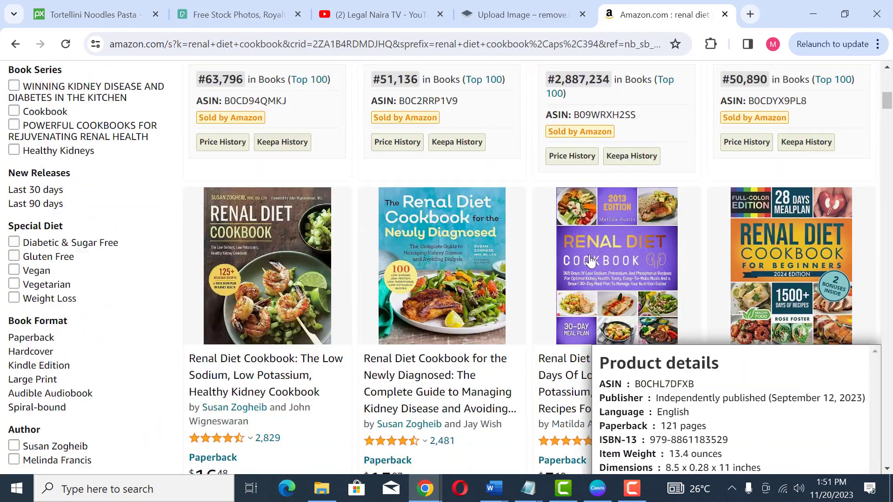
scroll(418, 289, "down", 8)
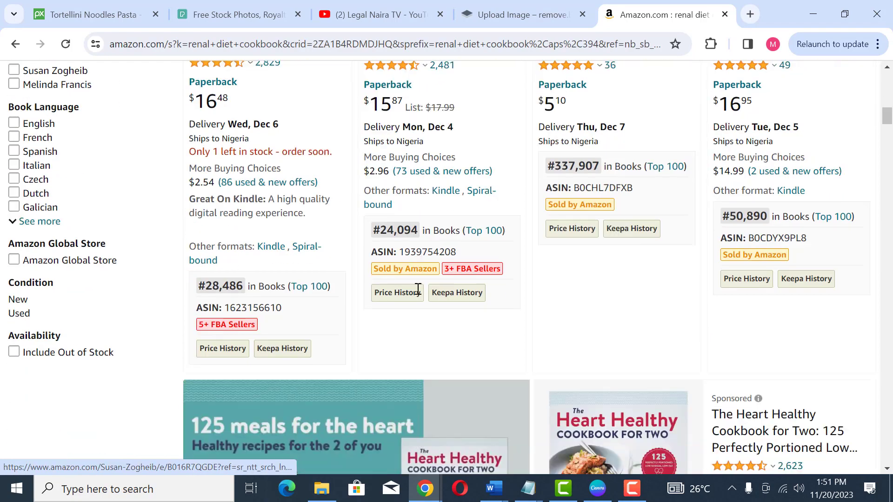
scroll(417, 289, "down", 10)
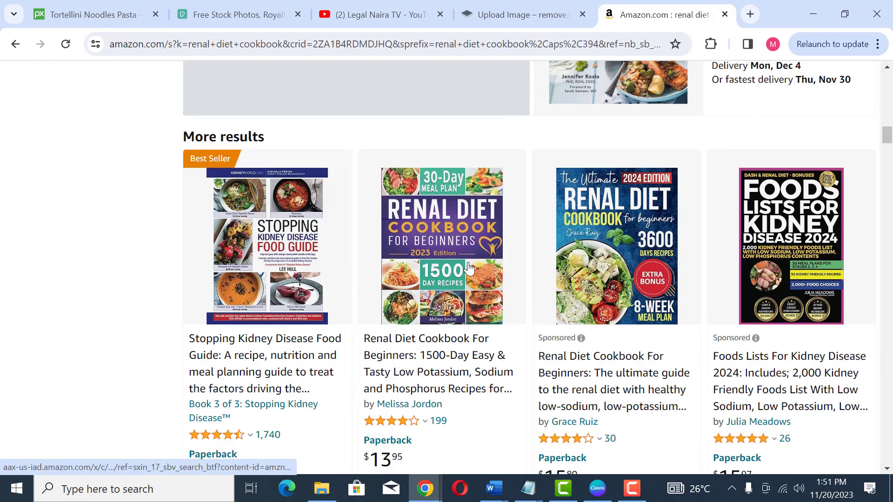
mouse_move(453, 269)
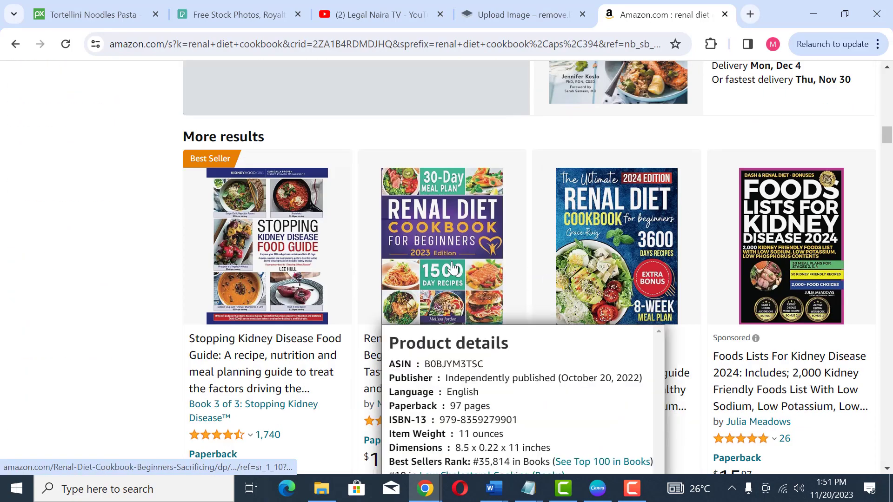
scroll(449, 274, "up", 1)
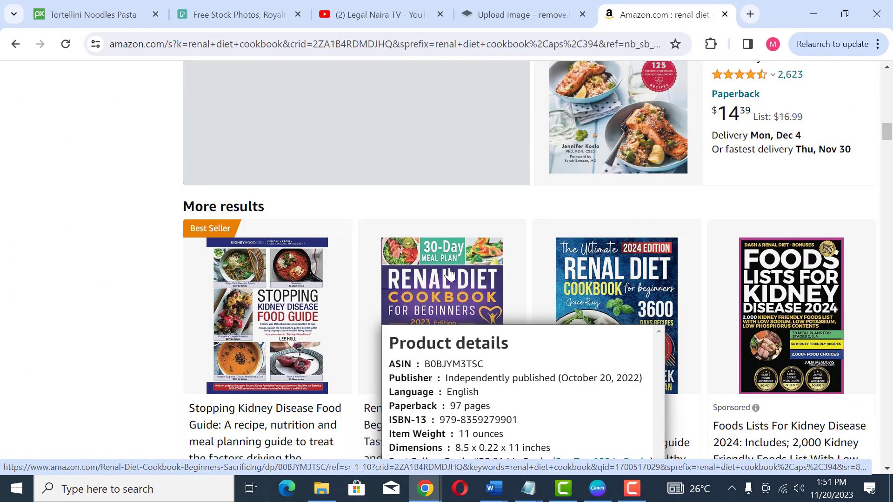
scroll(449, 274, "up", 12)
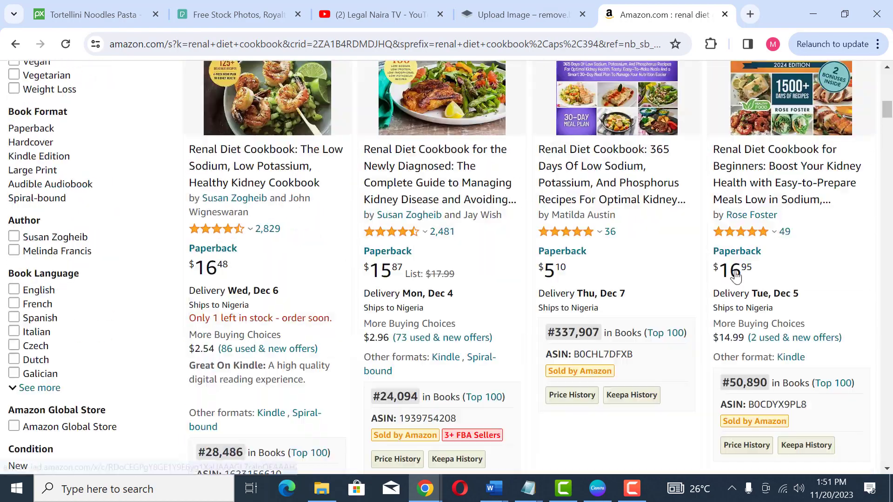
scroll(735, 277, "up", 10)
mouse_move(737, 276)
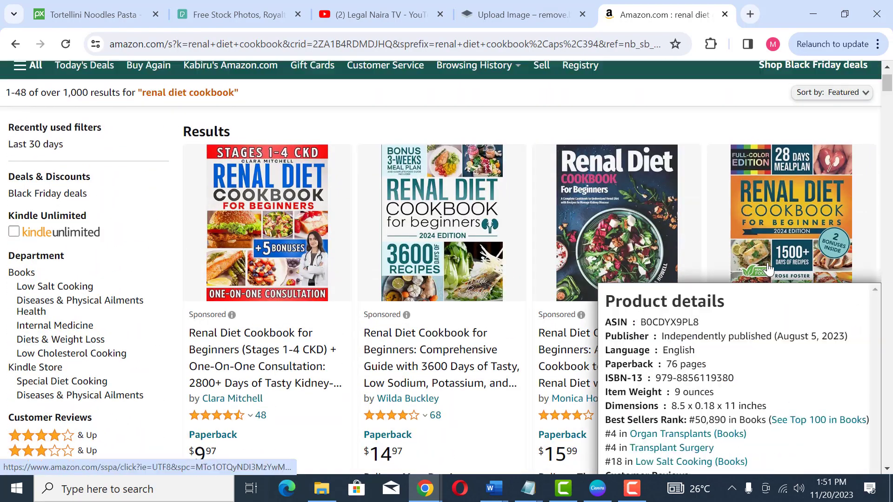
scroll(768, 270, "up", 1)
mouse_move(235, 245)
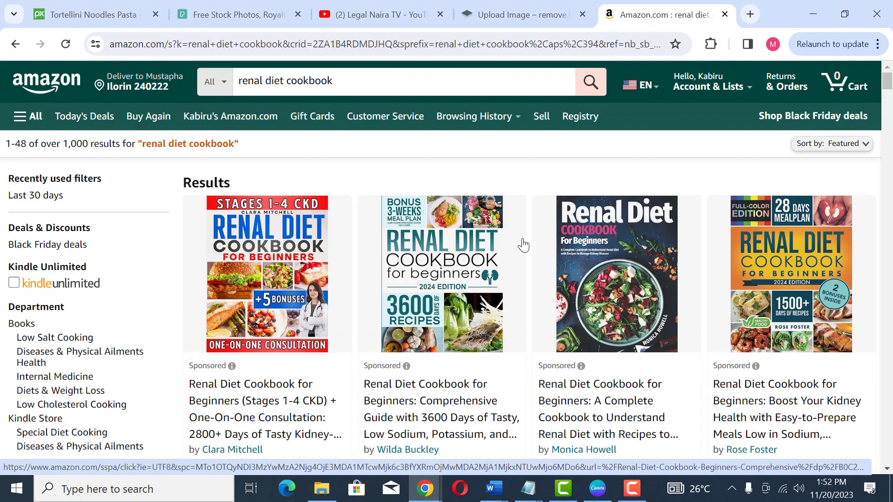
scroll(521, 255, "down", 4)
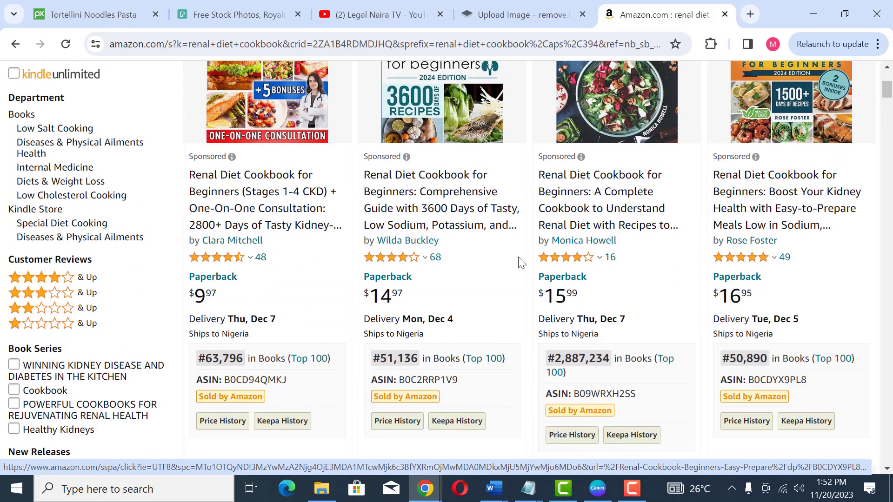
scroll(521, 263, "down", 8)
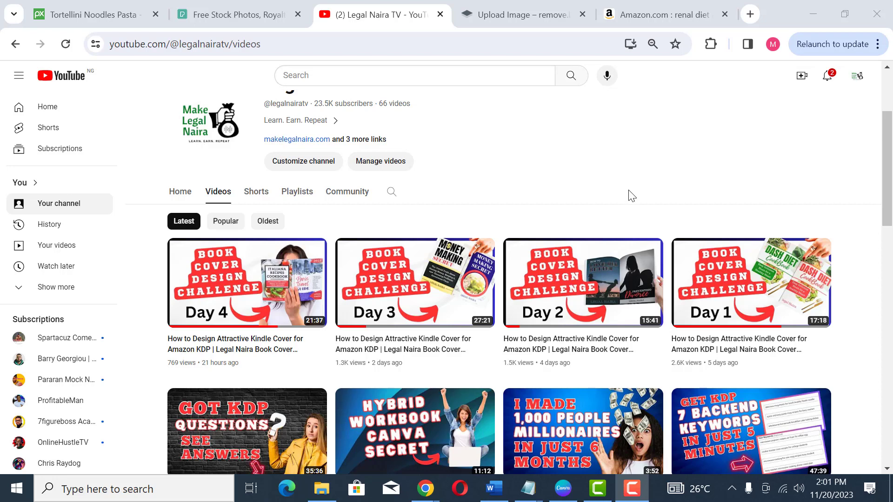
mouse_move(678, 300)
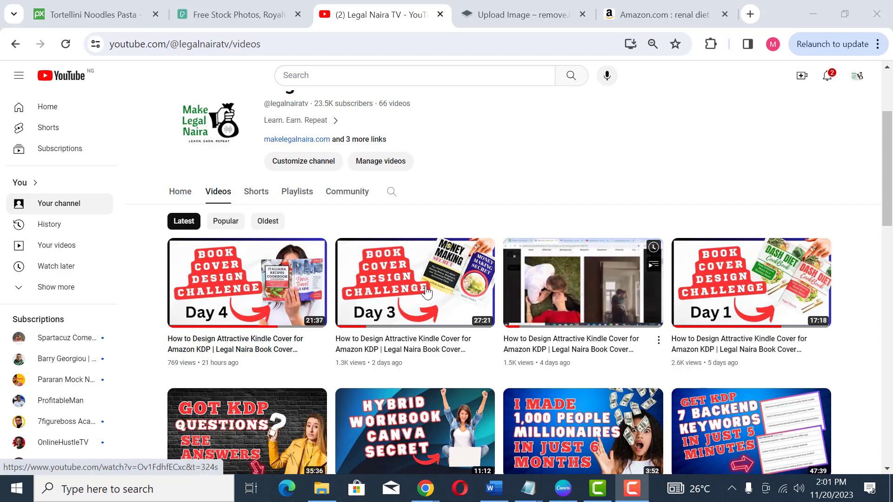
mouse_move(286, 295)
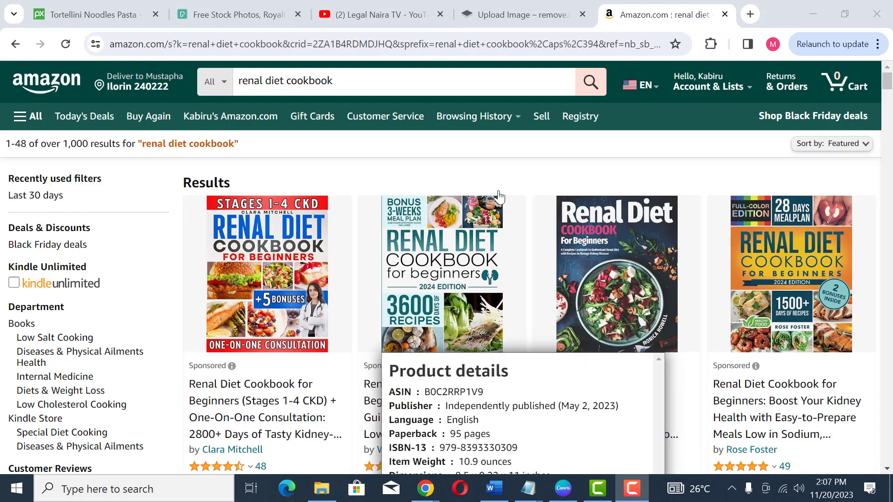
scroll(524, 313, "down", 6)
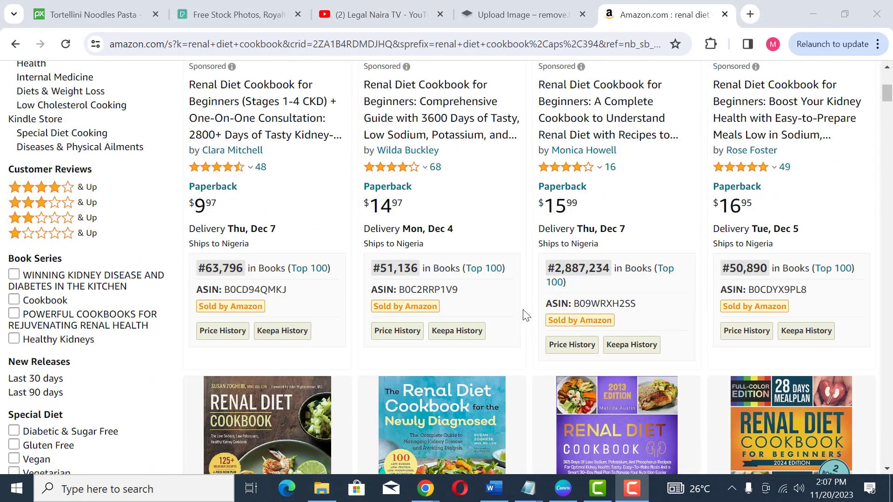
scroll(339, 275, "up", 6)
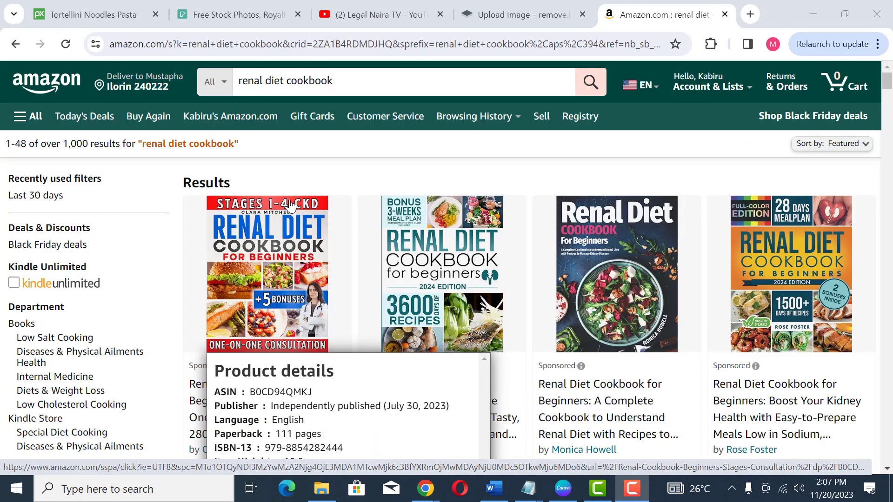
mouse_move(216, 198)
scroll(317, 216, "down", 1)
scroll(317, 216, "up", 1)
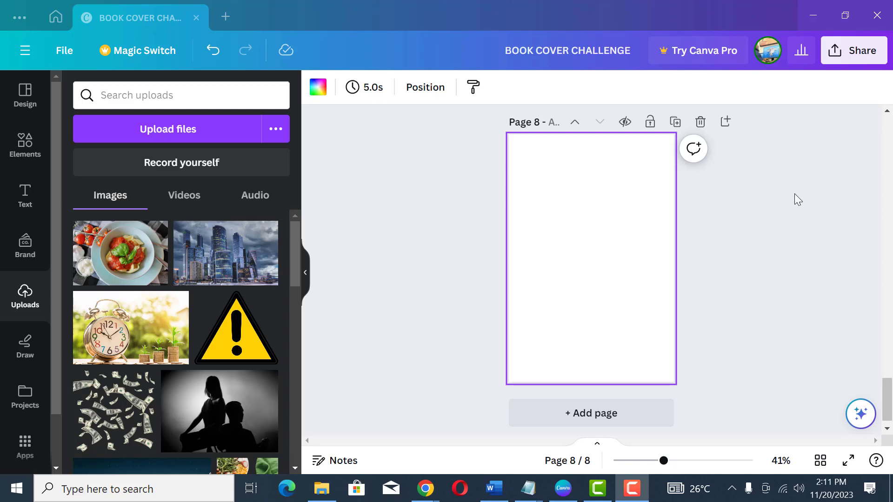
Search the design elements for "grid" and show the full collection of grids
left_click(26, 144)
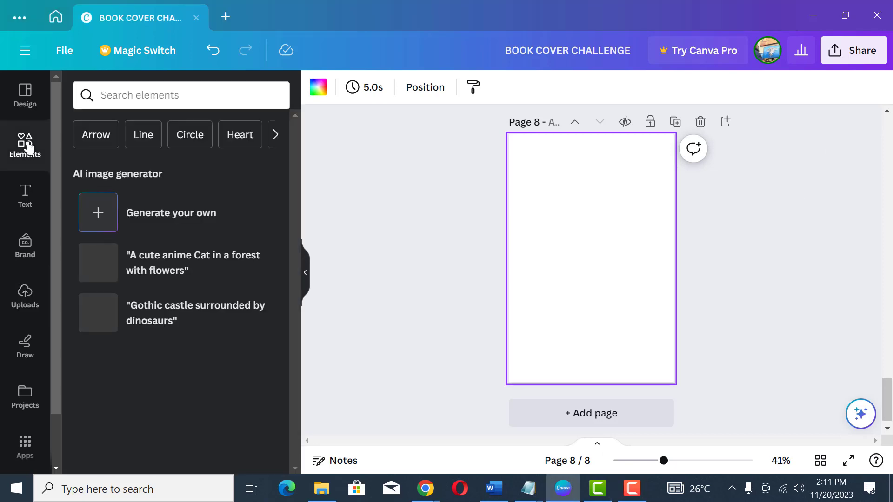
left_click(156, 93)
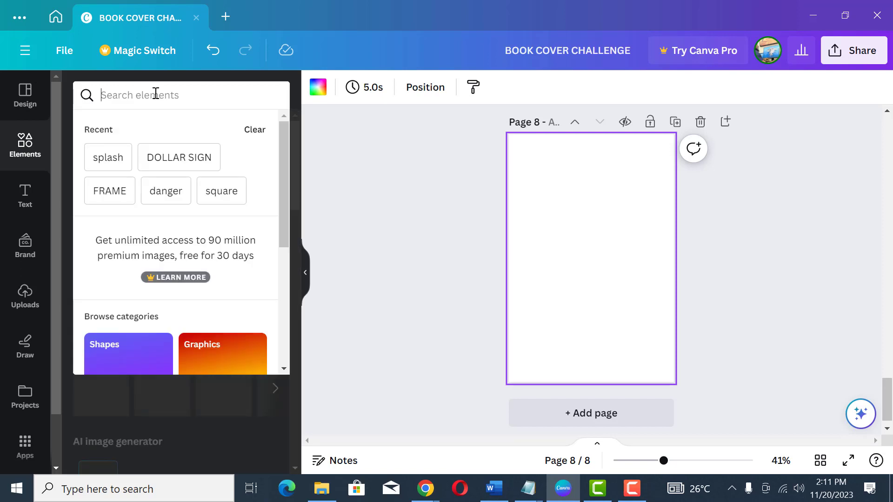
type("grid")
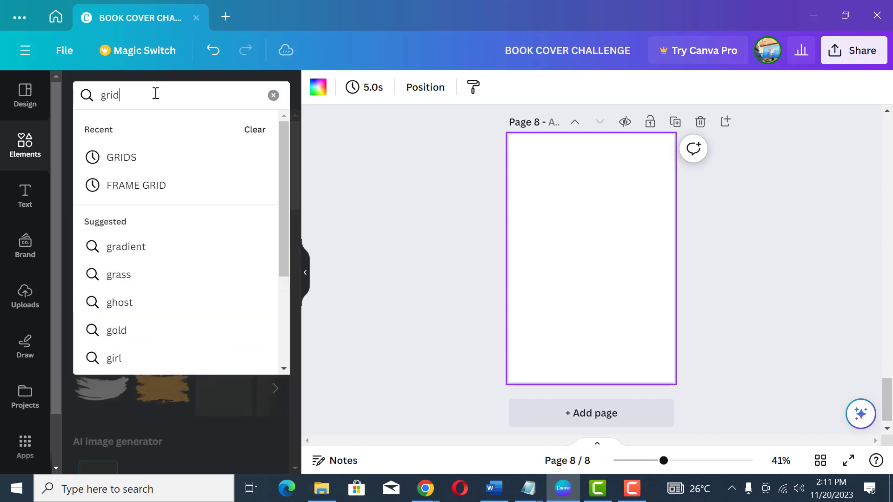
key("Return")
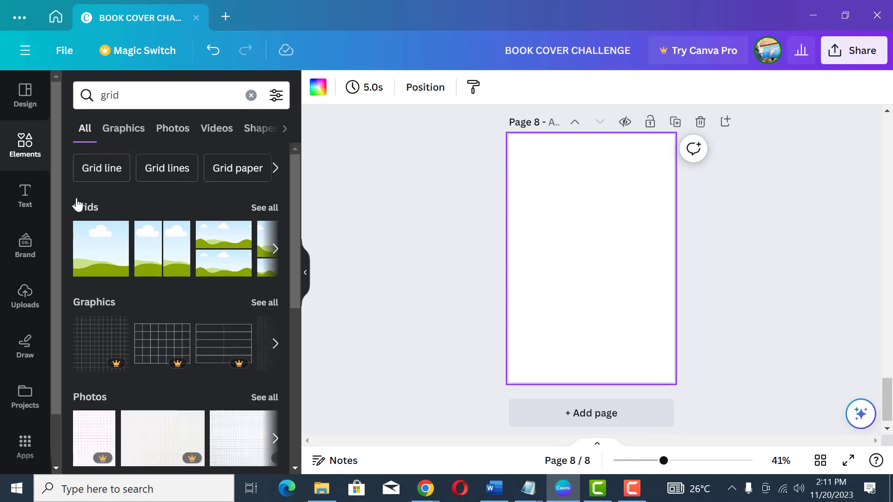
left_click(264, 208)
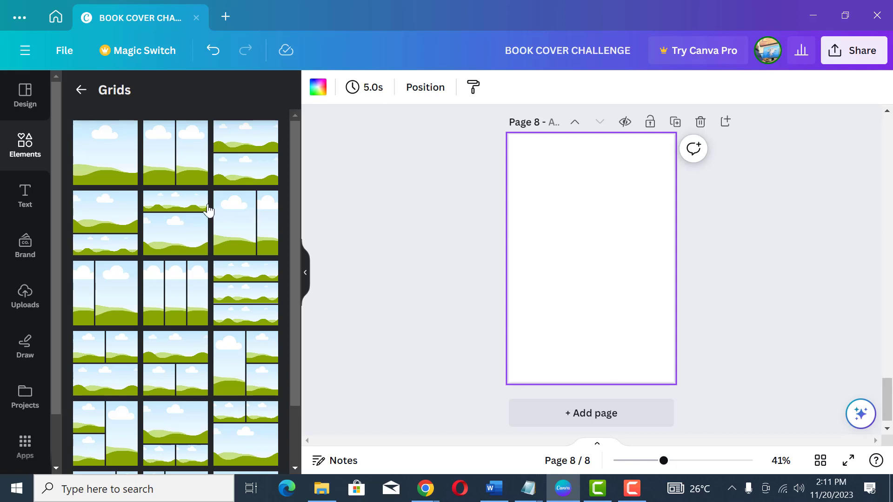
Browse the grid collection and compare the available multi-cell layouts for the cover
scroll(221, 273, "up", 2)
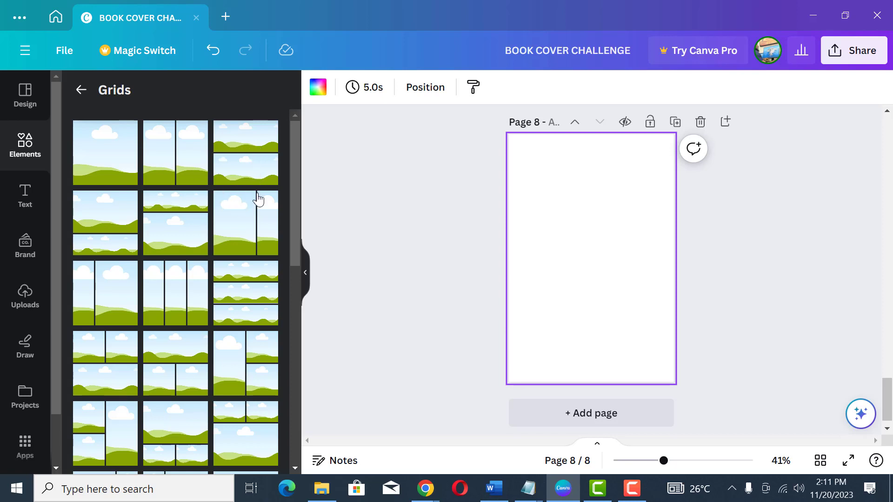
scroll(186, 312, "down", 5)
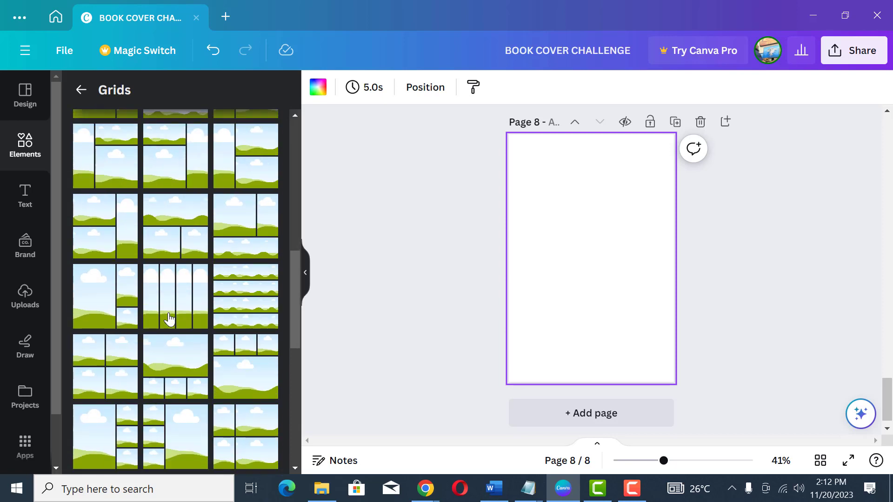
scroll(191, 313, "down", 3)
scroll(190, 312, "down", 3)
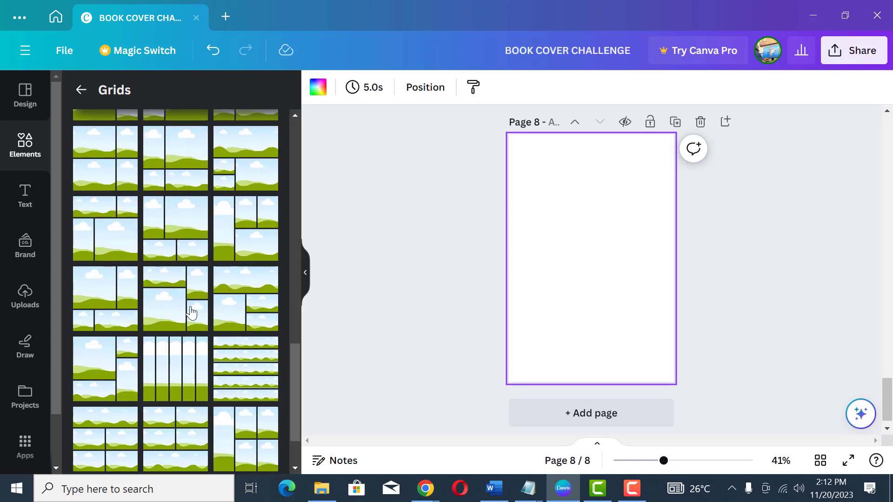
scroll(191, 313, "down", 3)
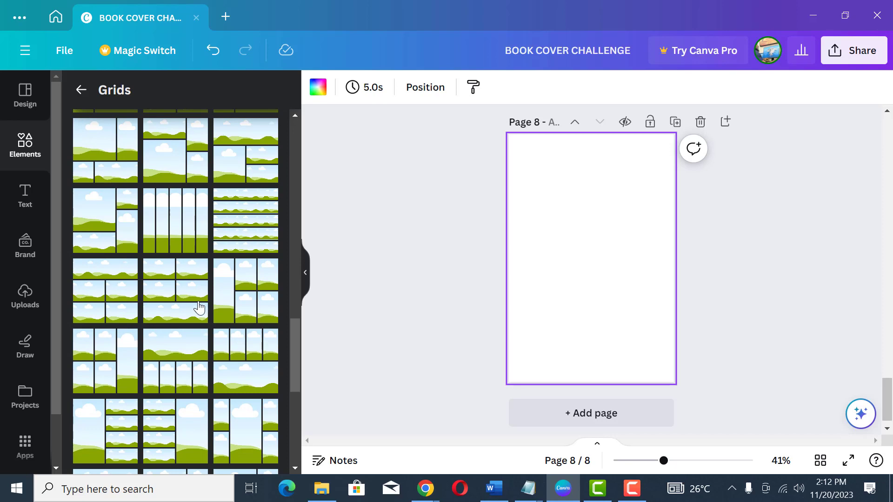
scroll(199, 308, "down", 5)
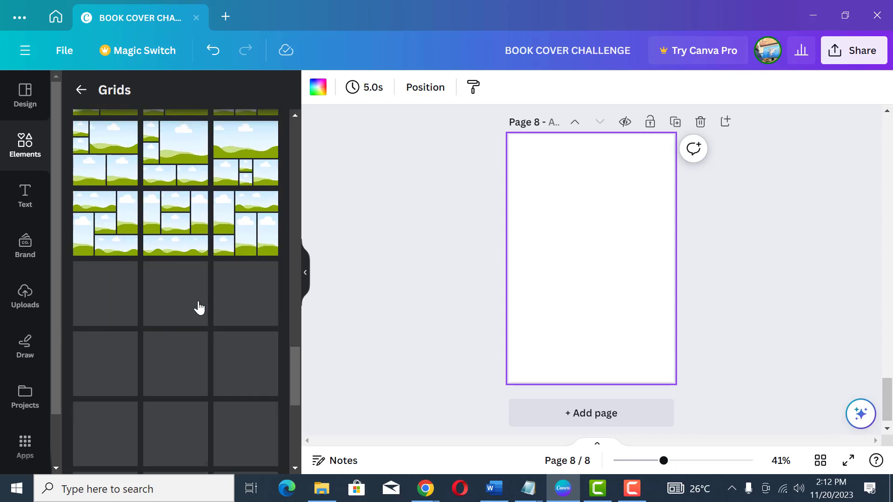
scroll(199, 308, "down", 5)
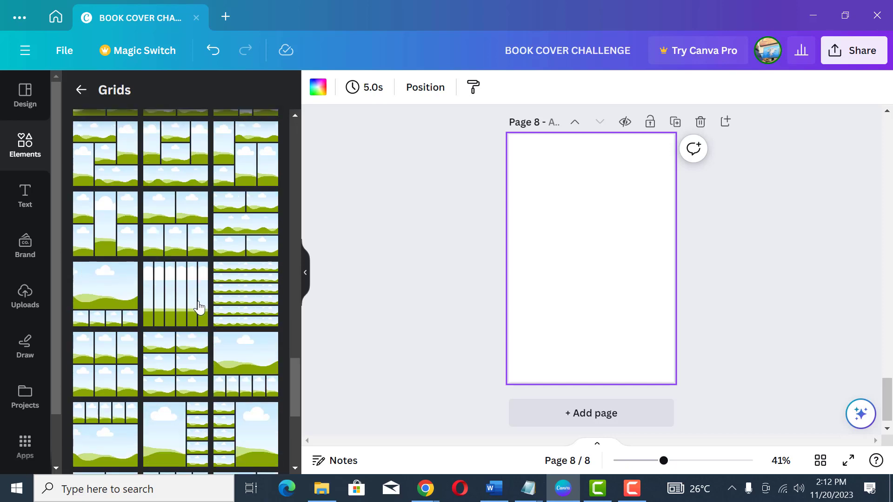
scroll(199, 308, "down", 5)
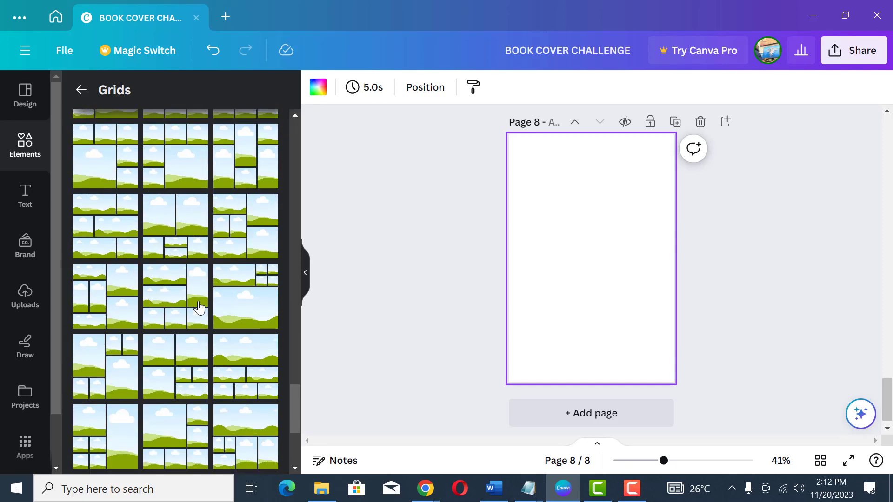
scroll(199, 308, "down", 5)
scroll(199, 308, "down", 5)
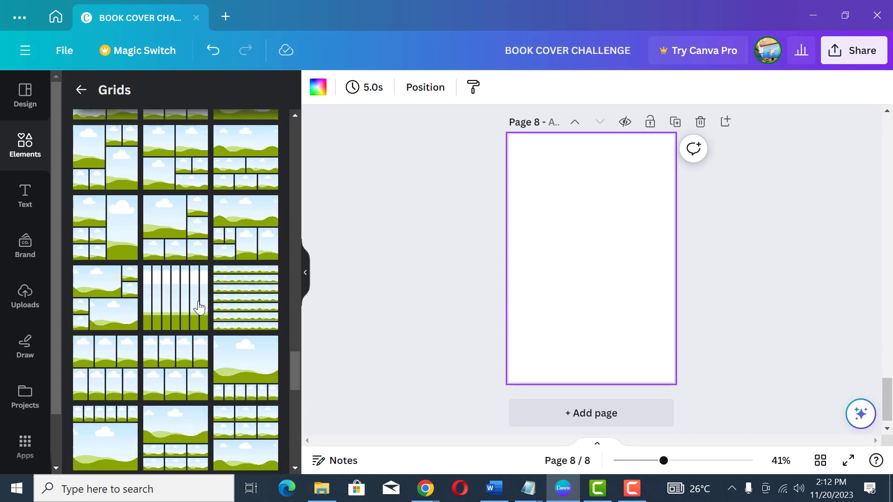
scroll(199, 307, "down", 2)
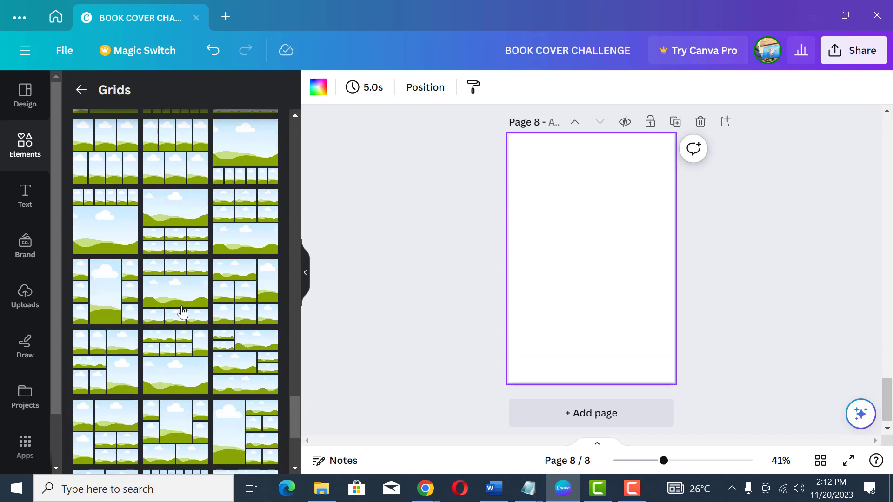
scroll(180, 330, "down", 3)
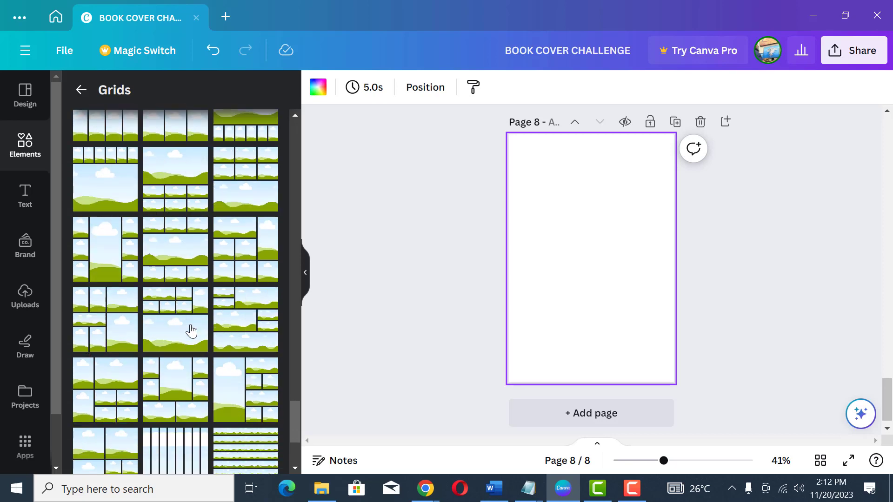
scroll(203, 326, "down", 2)
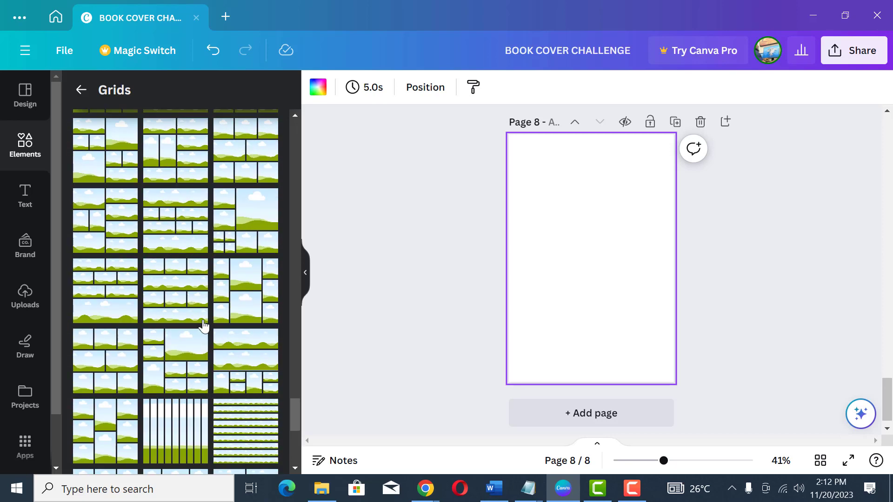
scroll(203, 326, "down", 3)
scroll(203, 326, "down", 3)
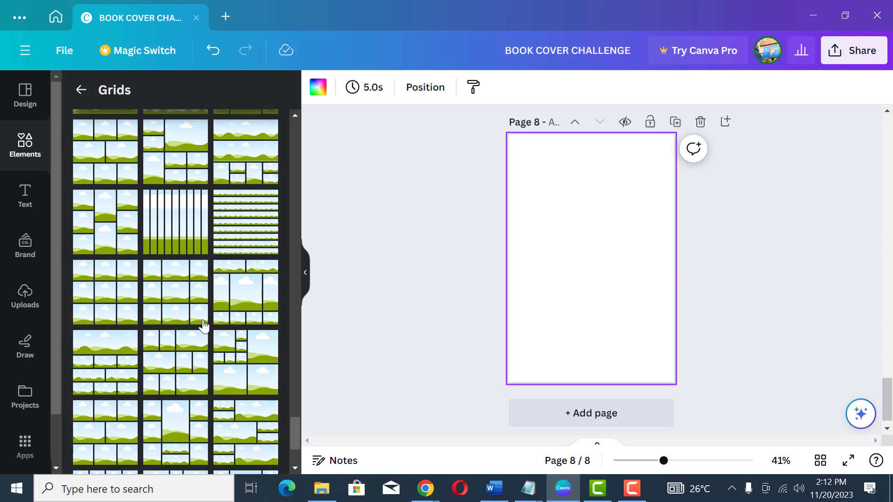
scroll(200, 321, "down", 2)
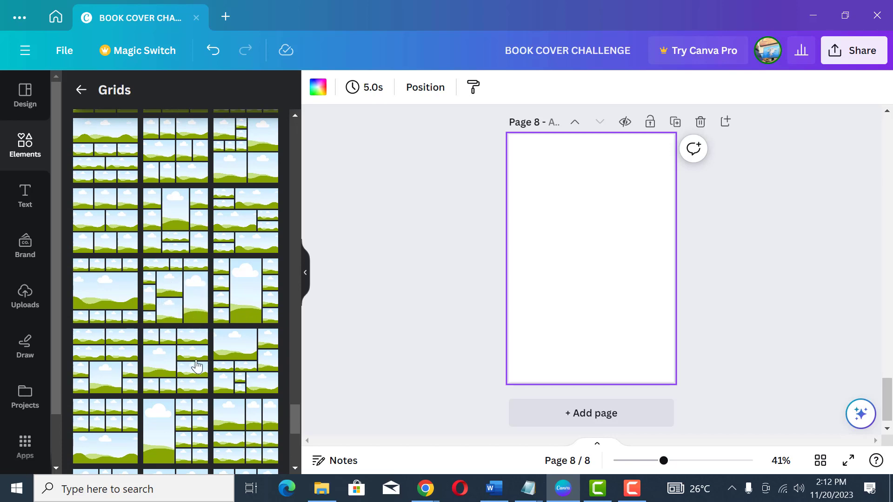
Add the nine-cell grid with three cells across the top and one tall right-hand cell to page 8, and check its layout
left_click(185, 299)
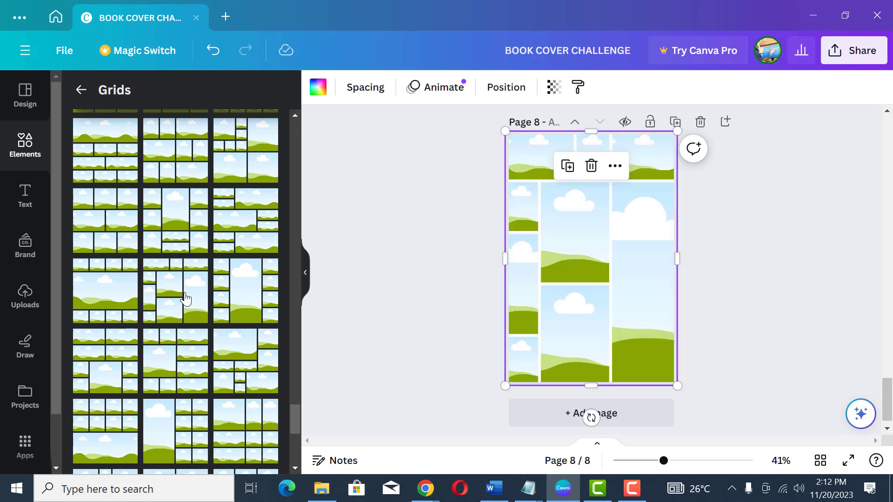
left_click(752, 261)
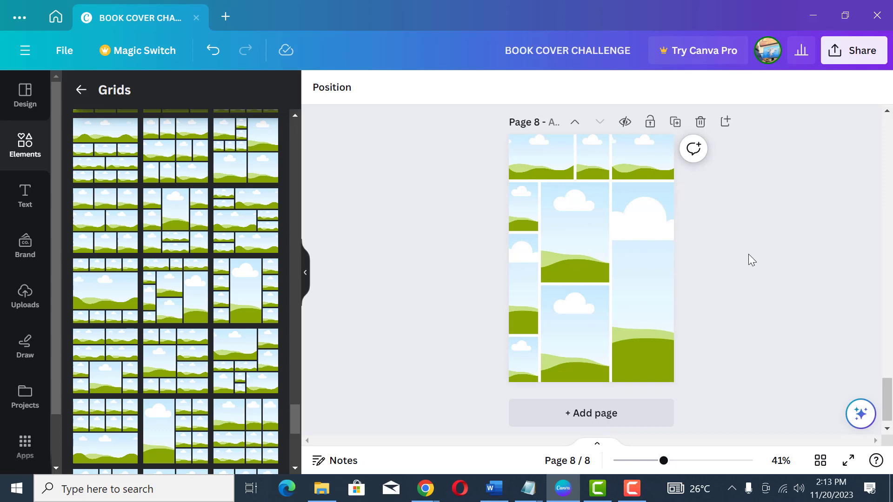
left_click(686, 460)
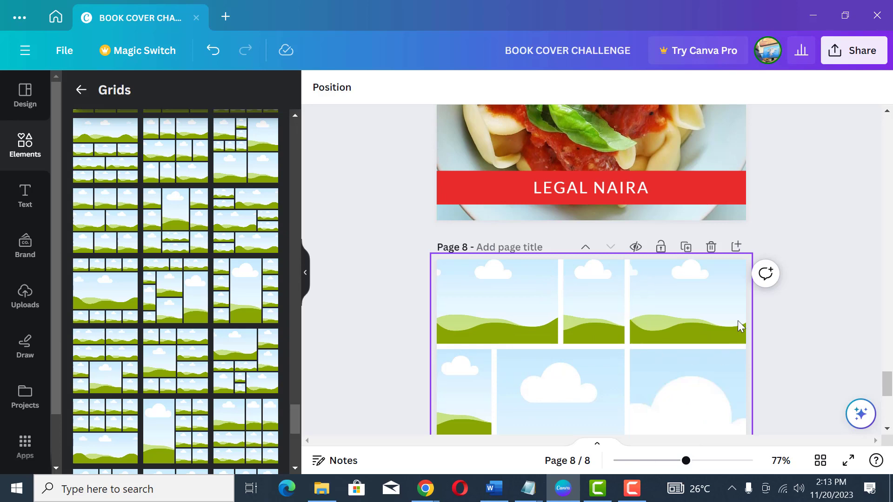
scroll(819, 324, "down", 3)
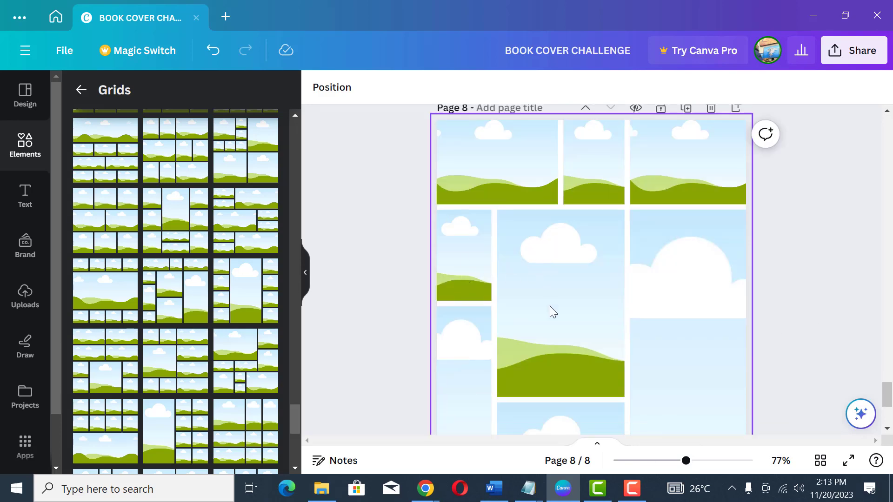
scroll(687, 320, "down", 5)
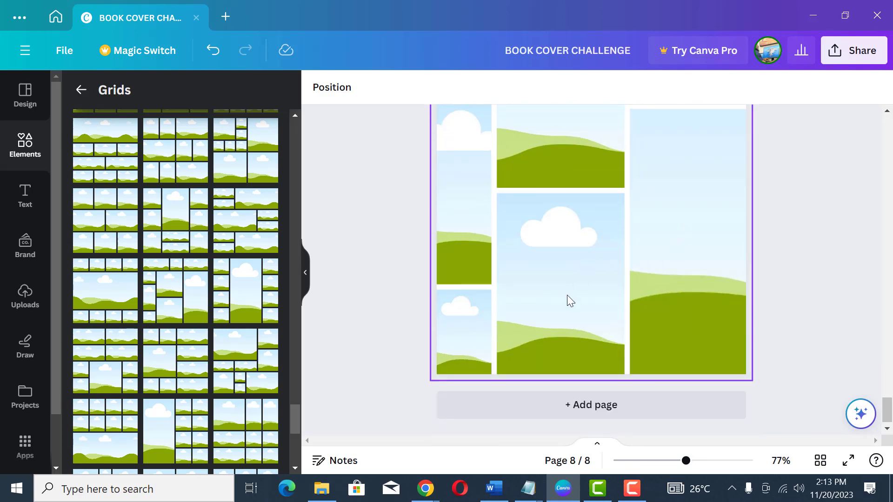
scroll(796, 274, "up", 6)
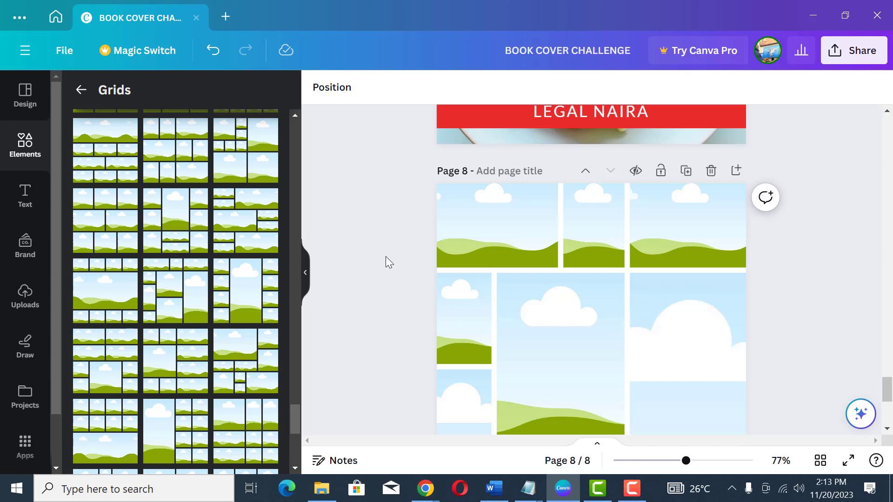
scroll(386, 262, "down", 2)
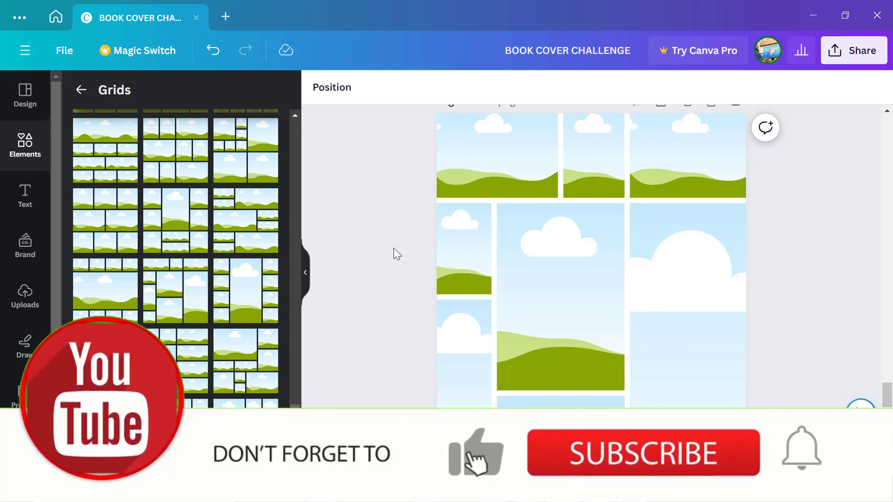
Switch to Pixabay, search for "food" images and look through the results
key("alt+Tab")
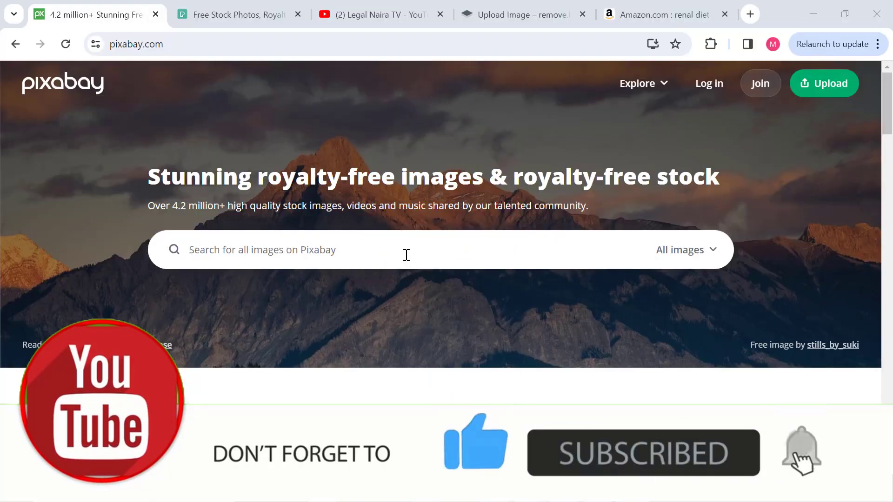
left_click(405, 255)
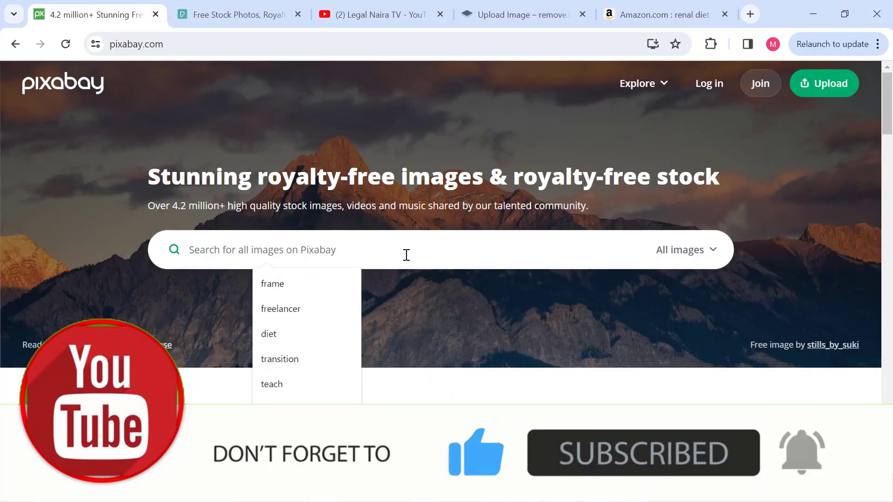
type("food")
key("Return")
scroll(405, 255, "down", 10)
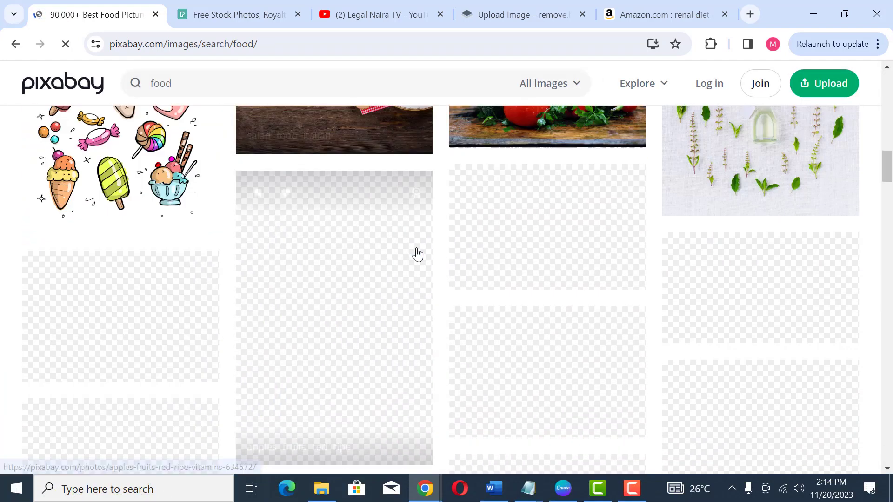
scroll(417, 254, "up", 10)
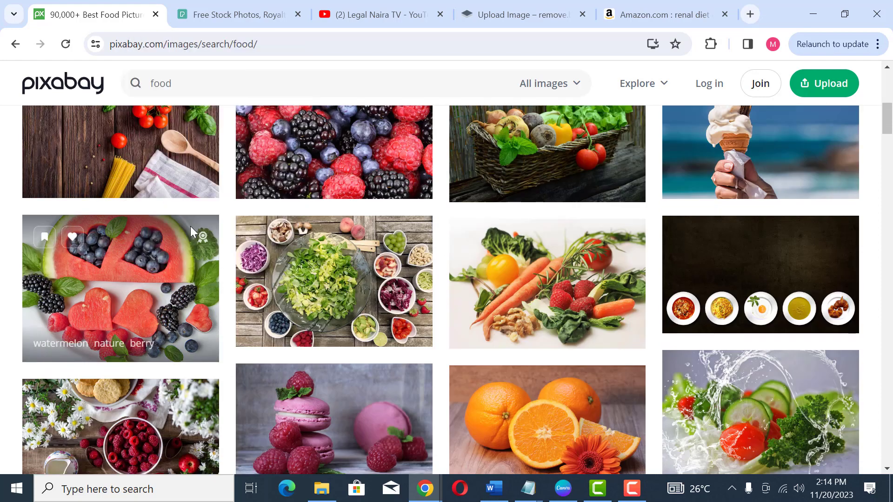
Paste the copied watermelon and berries photo into the Canva page and place it in the grid's upper-right cell
key("alt+Tab")
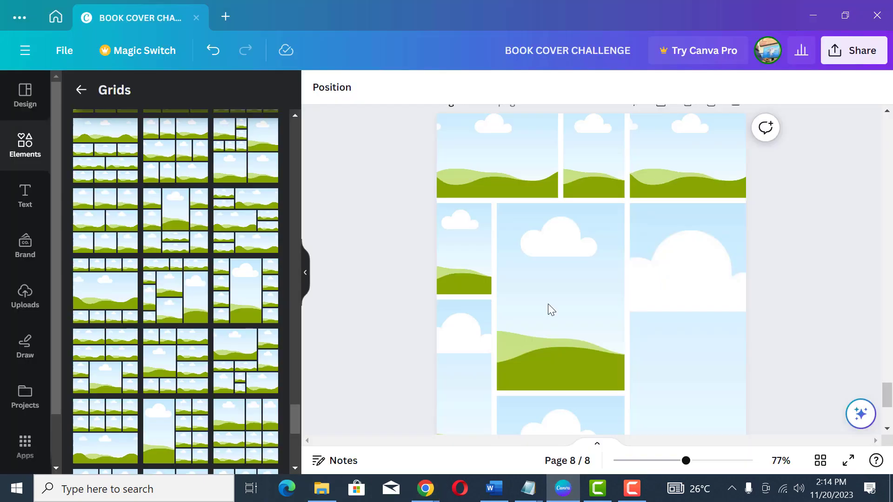
key("ctrl+v")
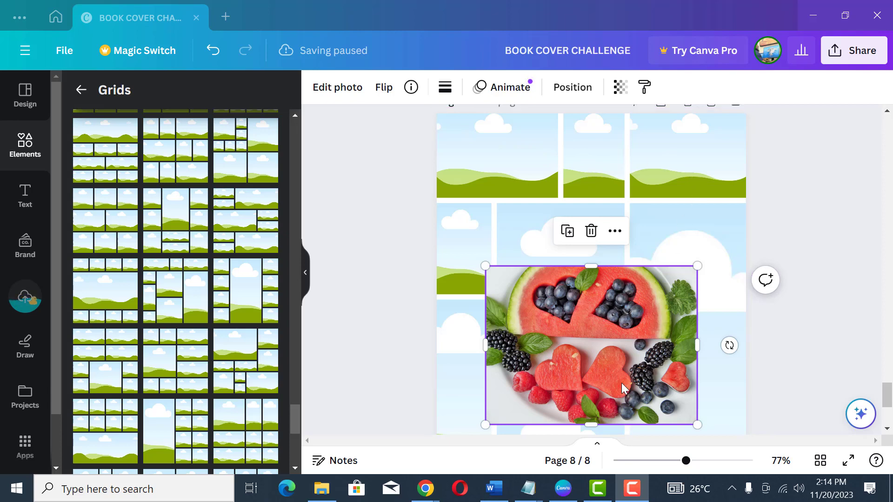
left_click_drag(622, 387, 675, 178)
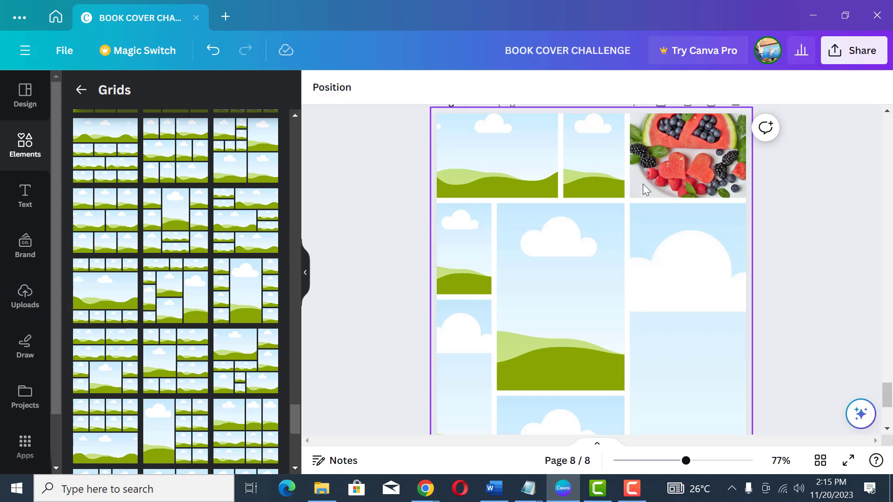
Copy the shish kebab photo from Pixabay, paste it into the Canva page and place it in the grid's upper-left cell
key("alt+Tab")
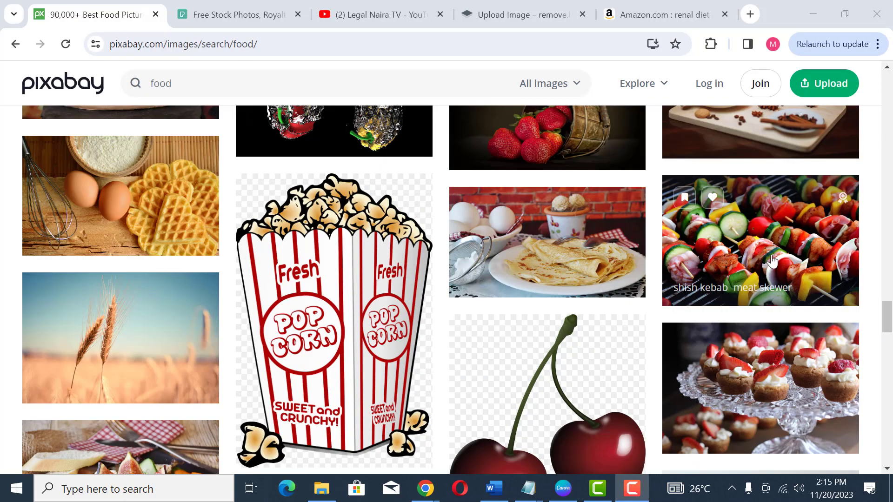
right_click(745, 241)
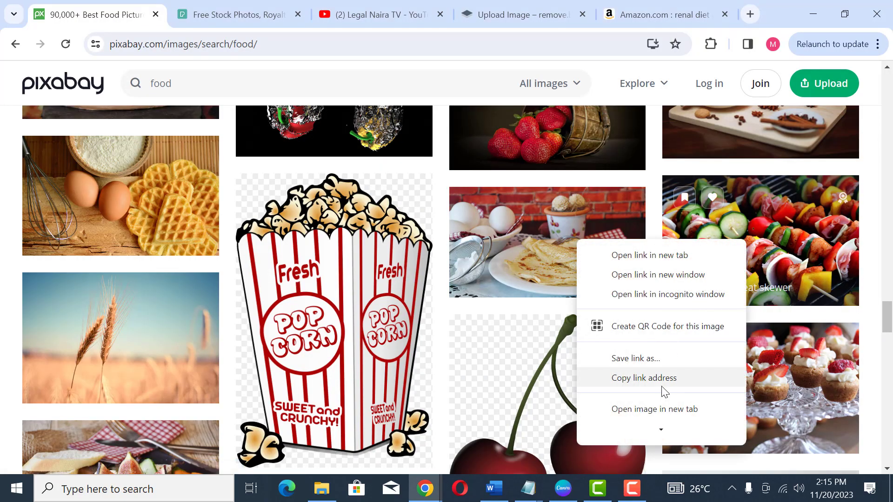
key("alt+Tab")
left_click(568, 317)
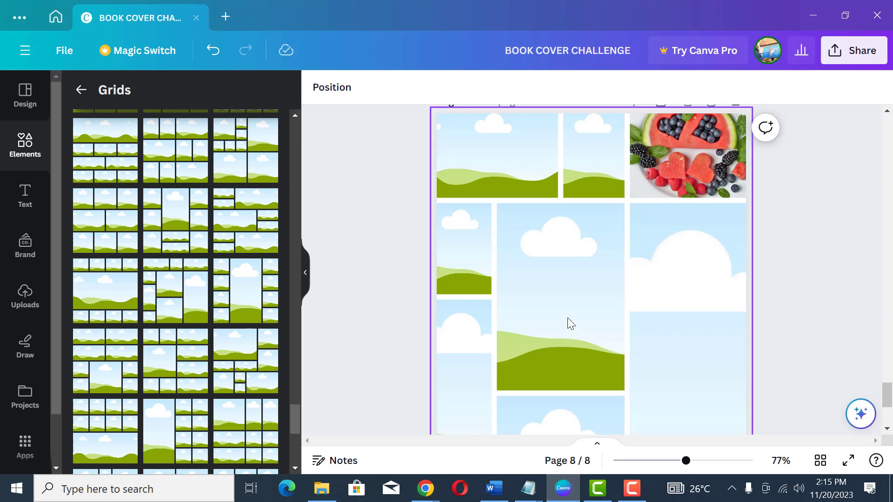
key("ctrl+v")
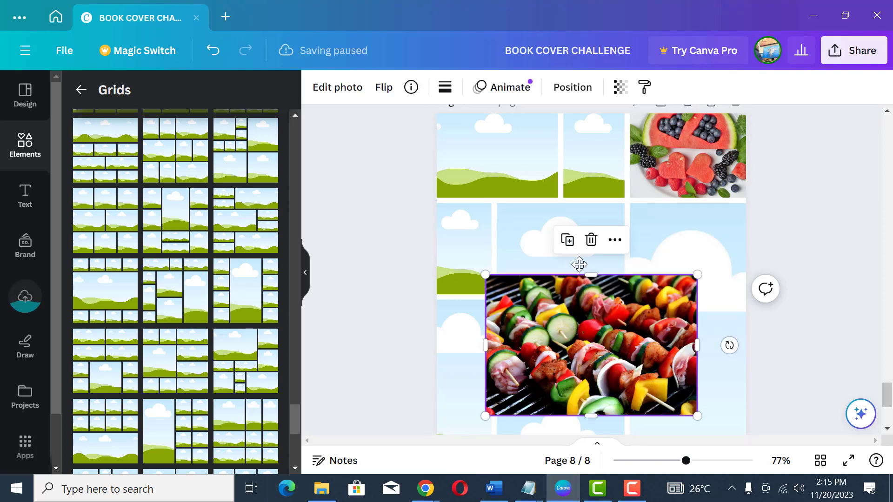
left_click_drag(579, 264, 515, 156)
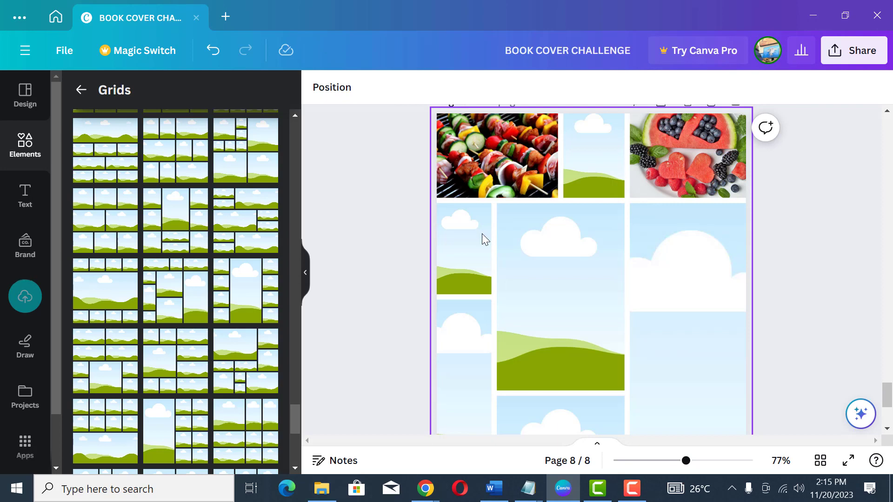
scroll(573, 319, "down", 2)
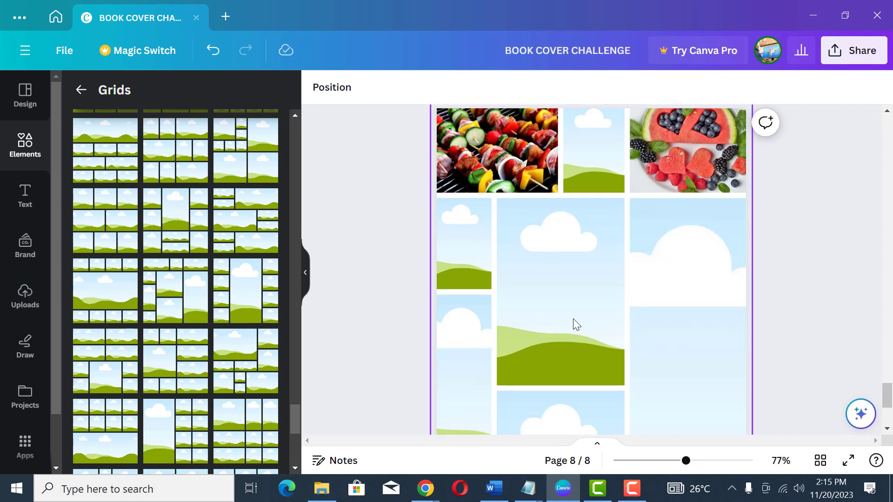
scroll(573, 320, "down", 2)
scroll(573, 320, "up", 5)
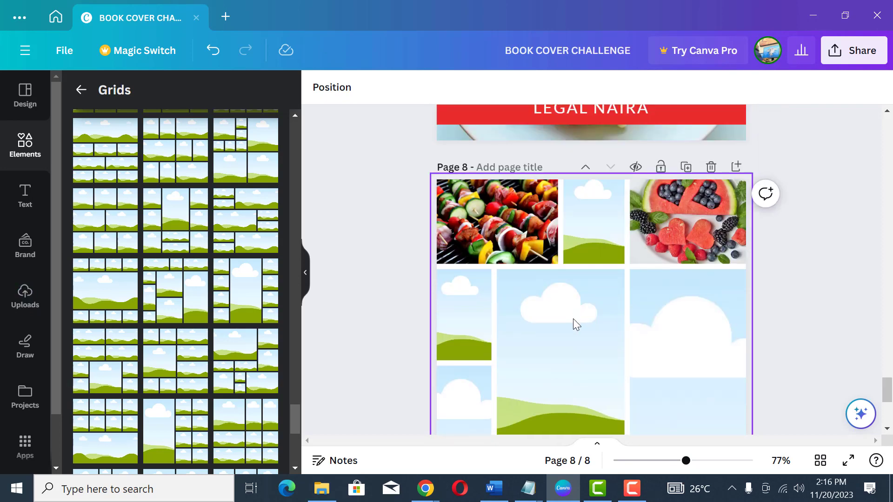
scroll(540, 304, "down", 4)
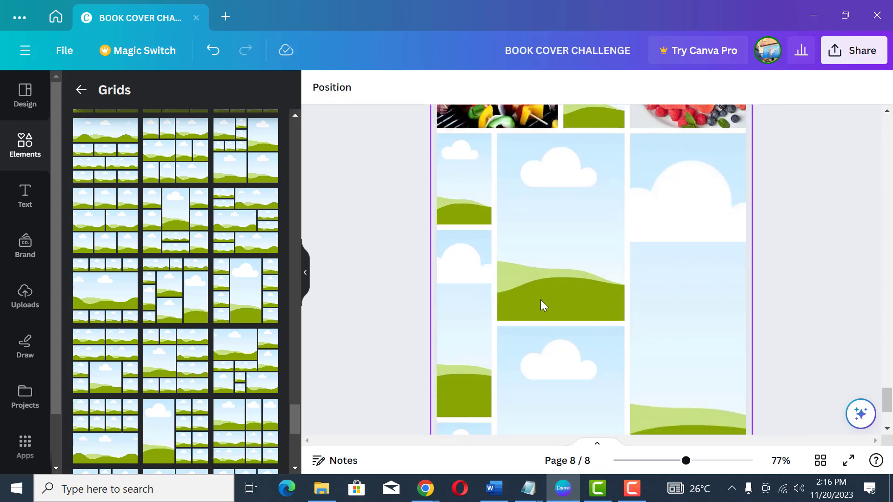
Switch to Pixabay, look through the smoothie images and copy the photo of the strawberry and kiwi smoothies on a white background
key("alt+Tab")
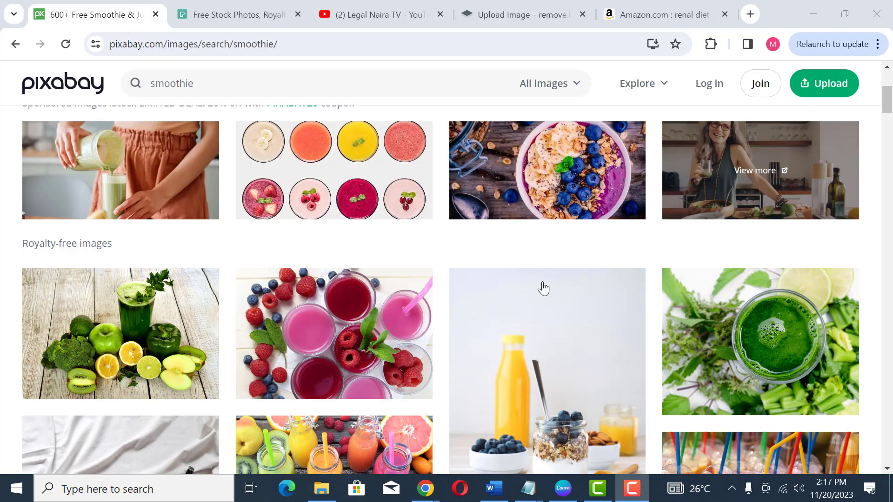
scroll(542, 293, "down", 6)
scroll(546, 303, "down", 5)
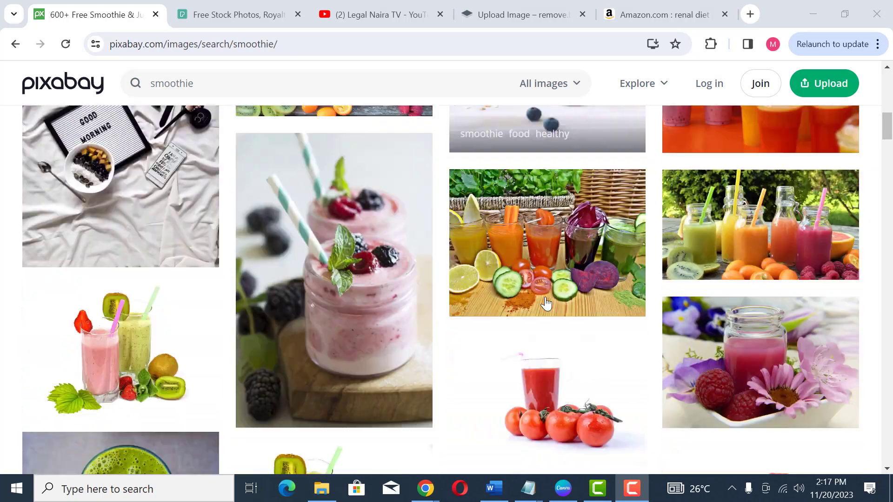
scroll(417, 314, "down", 3)
scroll(416, 313, "down", 2)
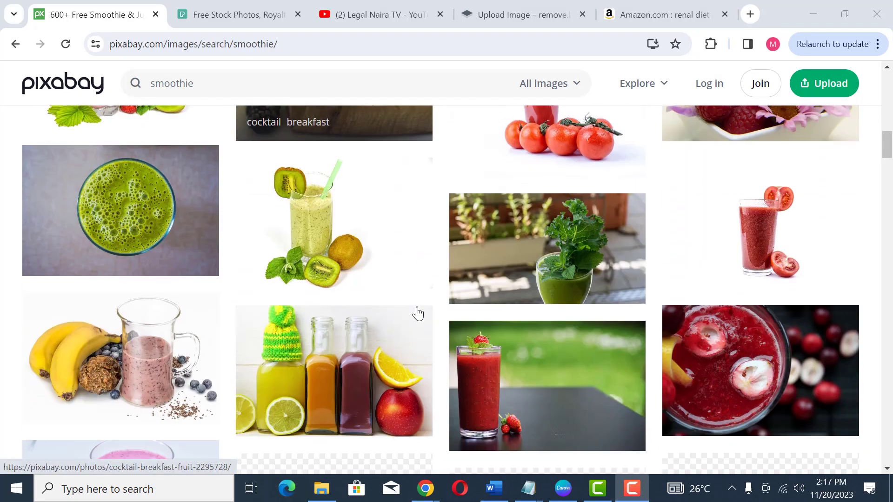
scroll(415, 313, "up", 3)
scroll(323, 311, "up", 3)
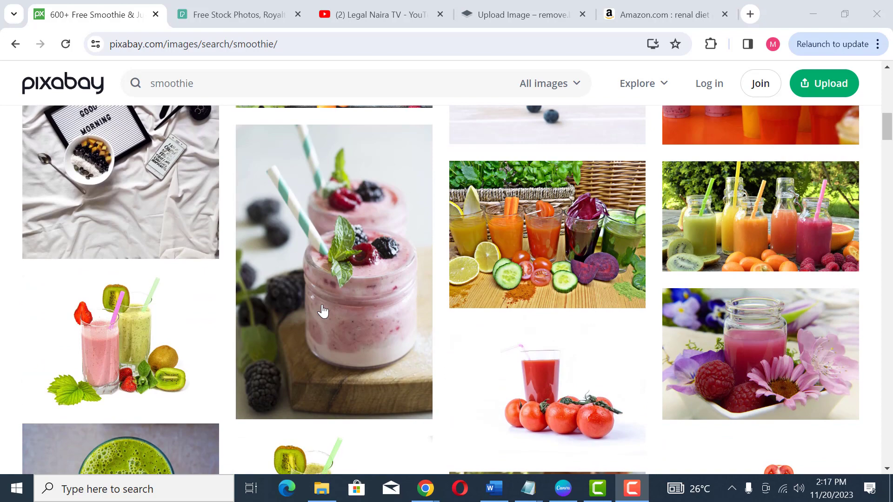
right_click(112, 340)
left_click(177, 267)
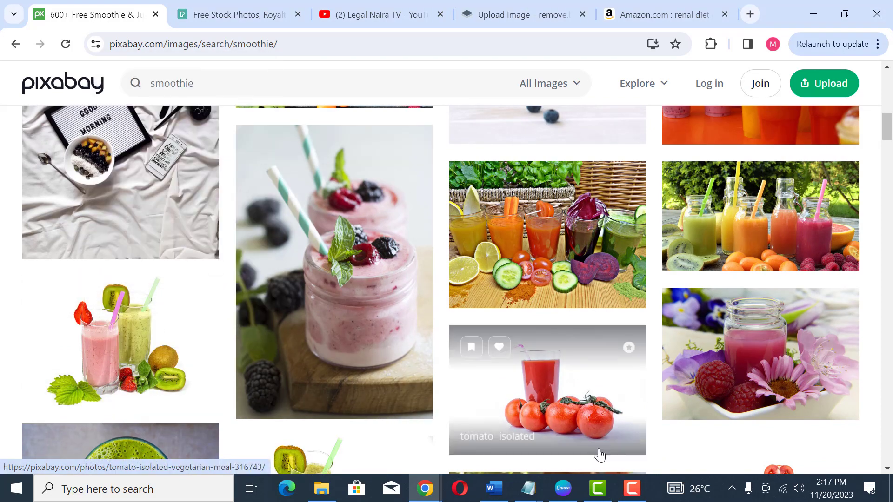
Switch to Canva, paste the copied smoothies photo and place it in the grid's lower middle cell
left_click(562, 488)
left_click(573, 366)
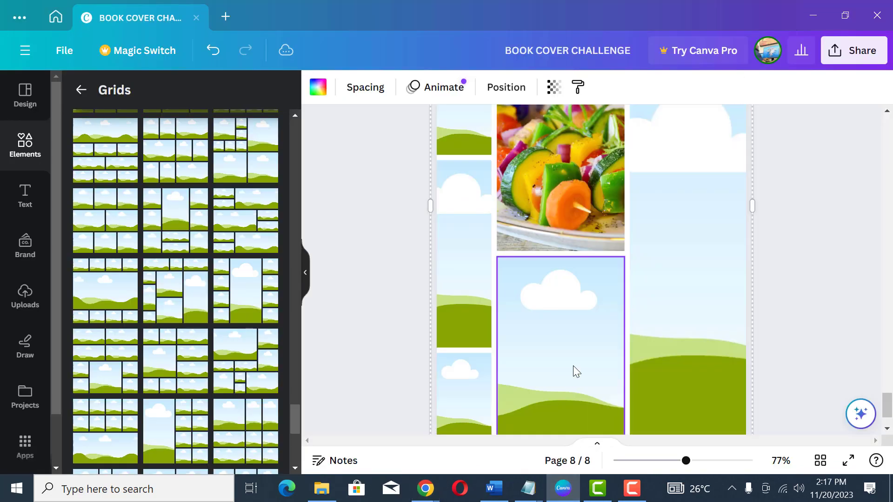
key("ctrl+v")
left_click_drag(639, 259, 686, 133)
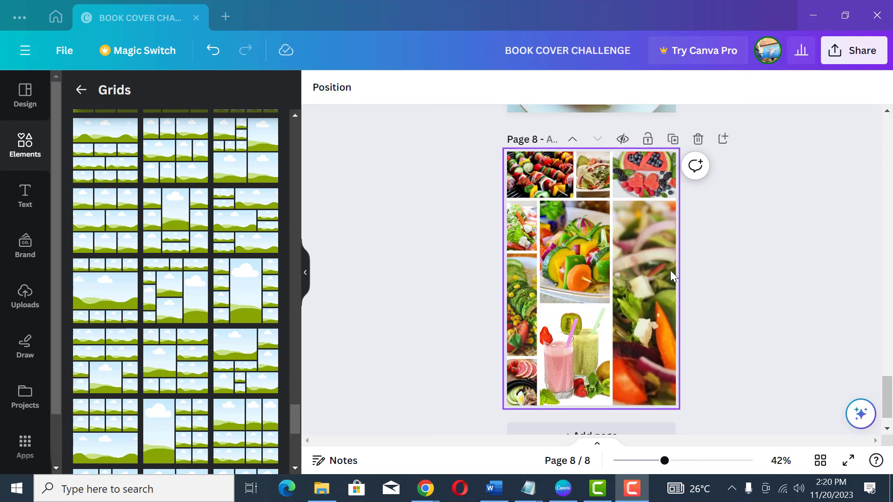
left_click(792, 272)
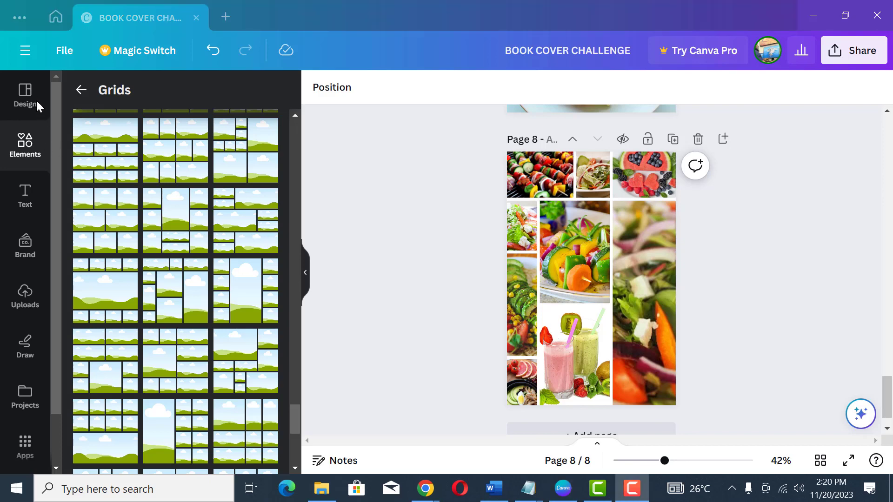
Add a square shape and stretch it into a large rectangle across the page's middle, from the narrow first column to the right edge
left_click(27, 143)
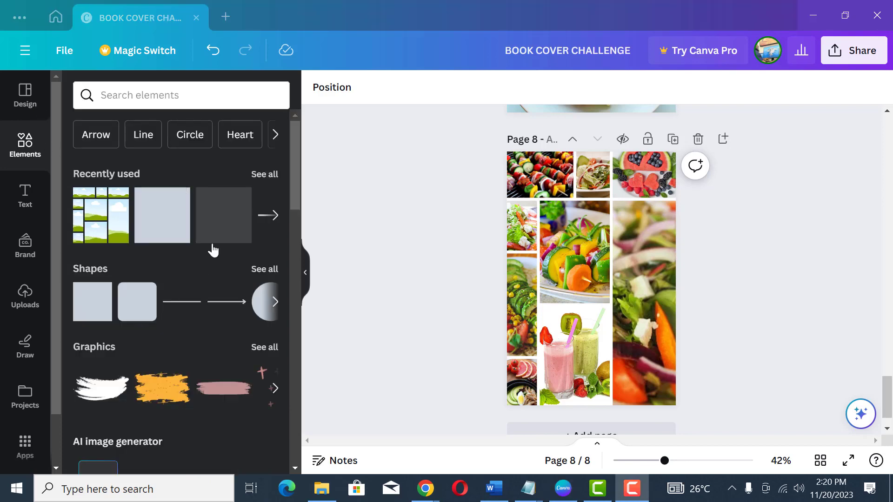
left_click(85, 309)
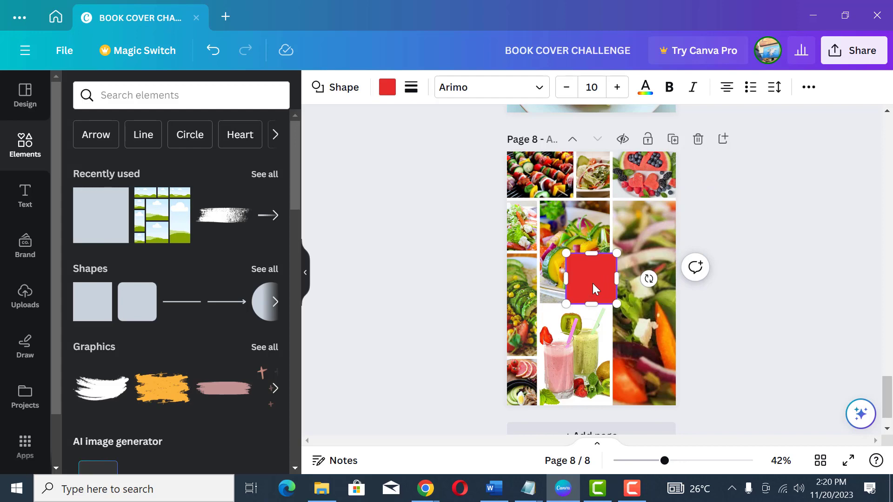
left_click_drag(600, 291, 535, 303)
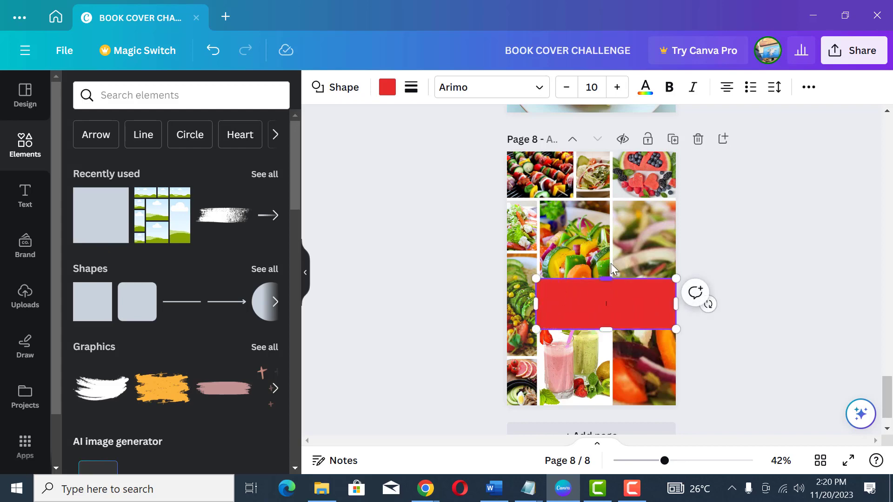
left_click_drag(605, 278, 605, 254)
left_click_drag(606, 329, 607, 349)
left_click(746, 247)
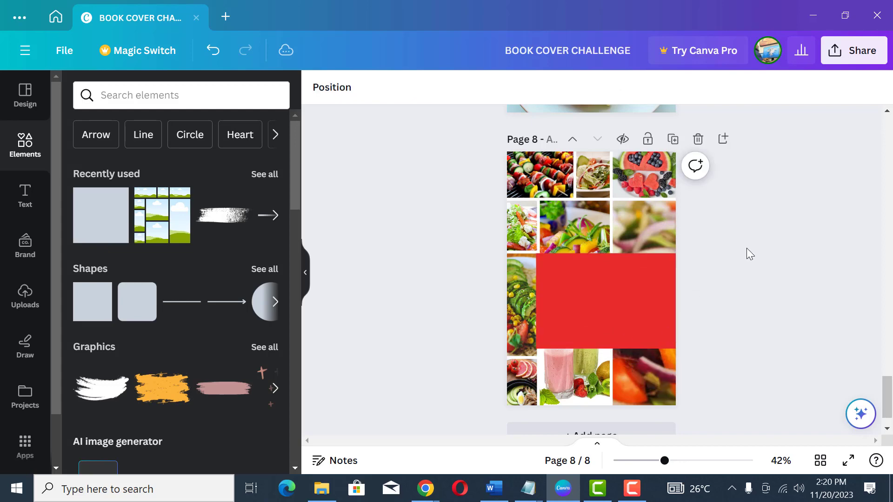
Fill the large rectangle with the document's green
left_click(638, 300)
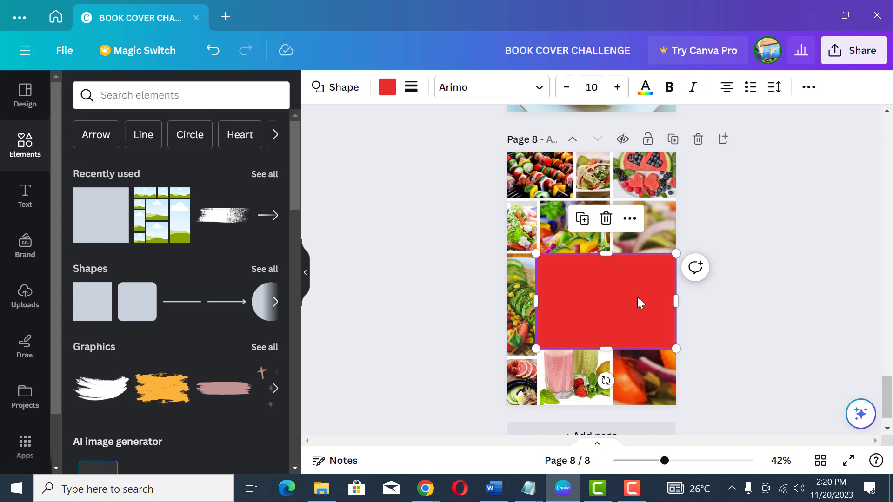
key("Escape")
left_click(617, 317)
left_click(386, 88)
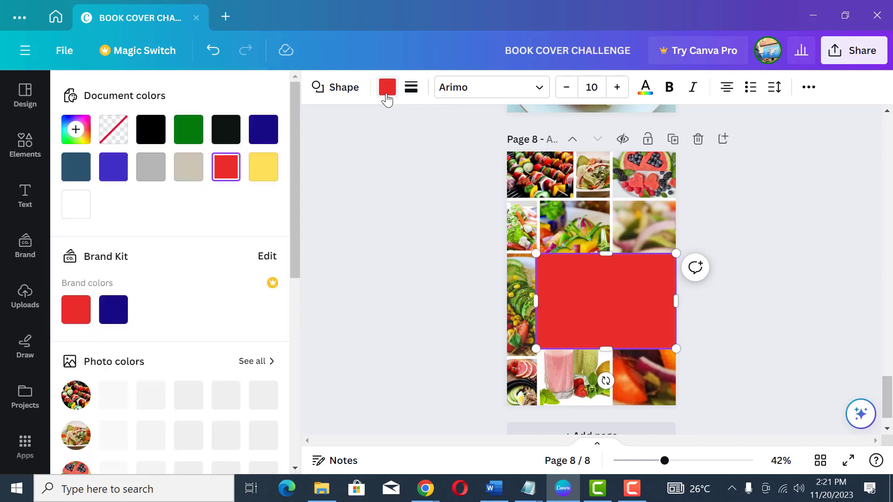
left_click(197, 135)
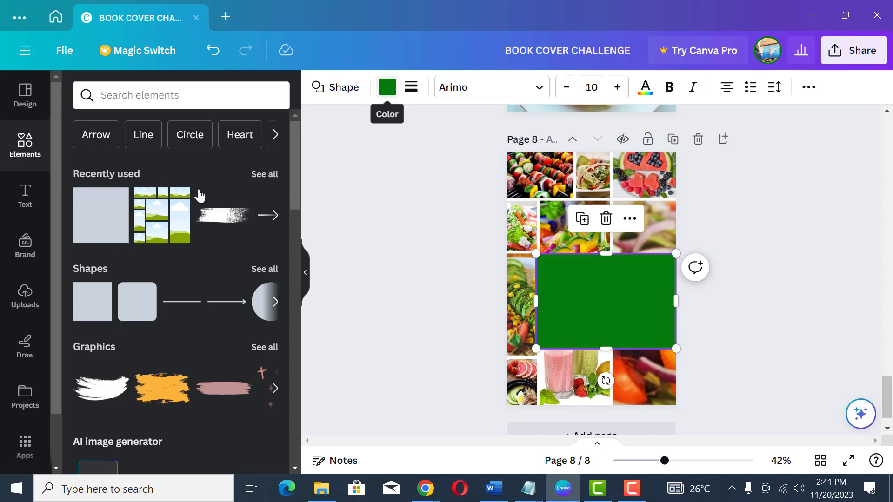
Fill the large rectangle with the black-to-gold gradient from the default colors
left_click(387, 87)
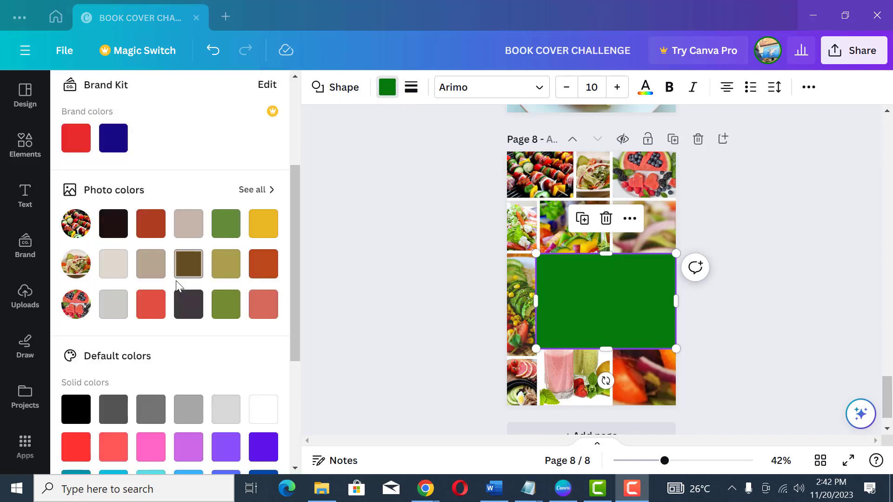
scroll(176, 281, "down", 4)
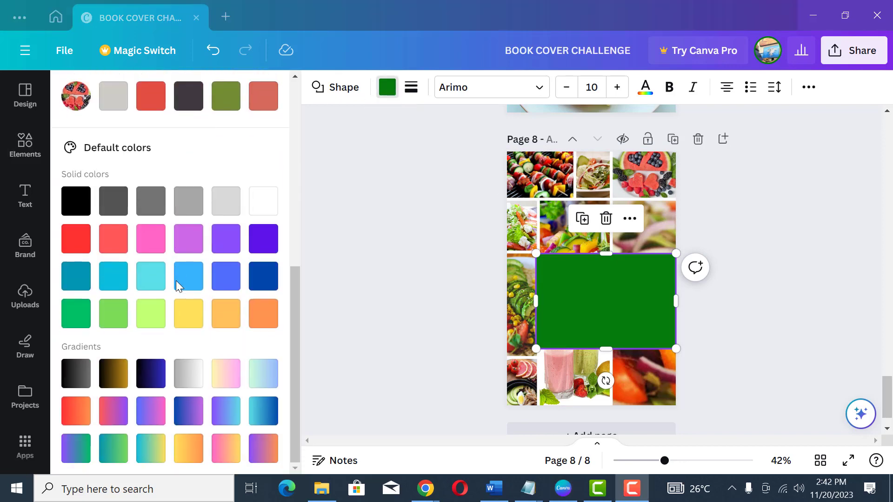
left_click(118, 376)
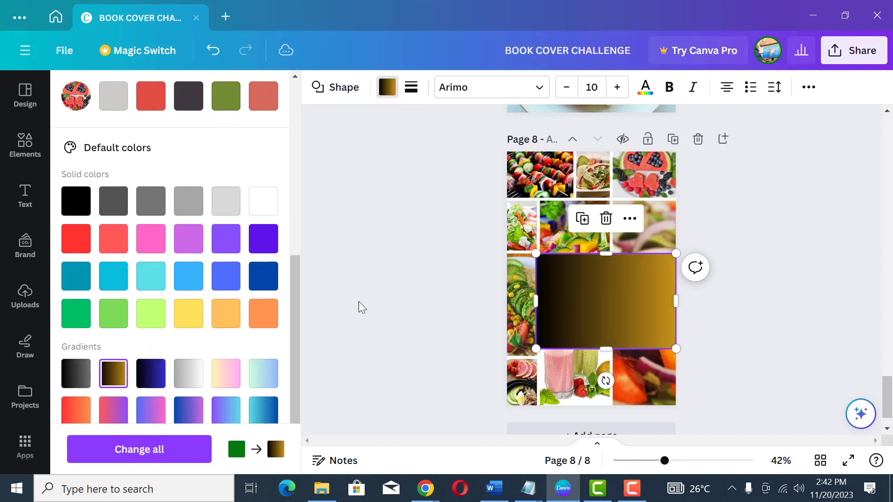
scroll(188, 306, "up", 6)
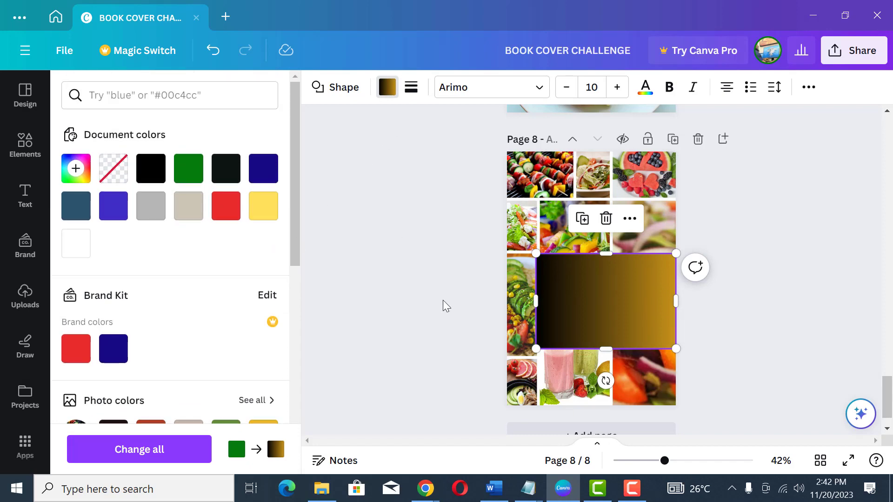
key("Escape")
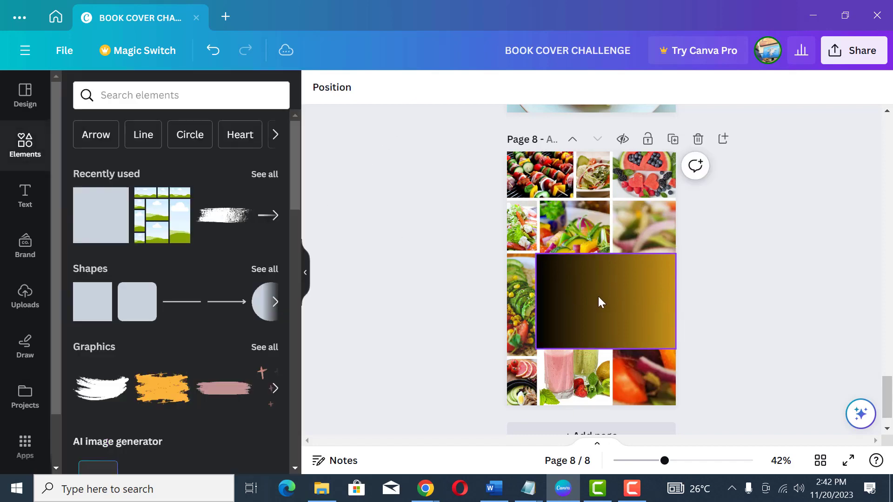
Make a thin white strip from a copy of the gradient rectangle and place it over the page's lower-left photos
left_click(599, 298)
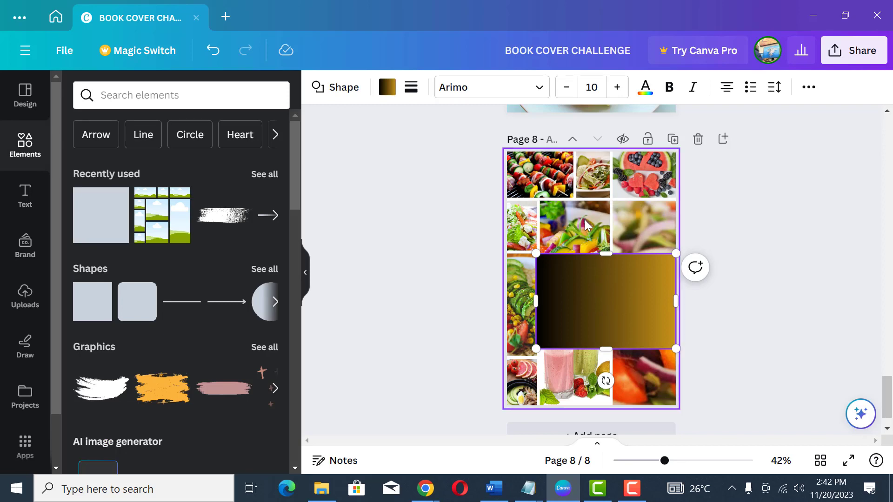
left_click_drag(611, 272, 617, 285)
left_click(387, 87)
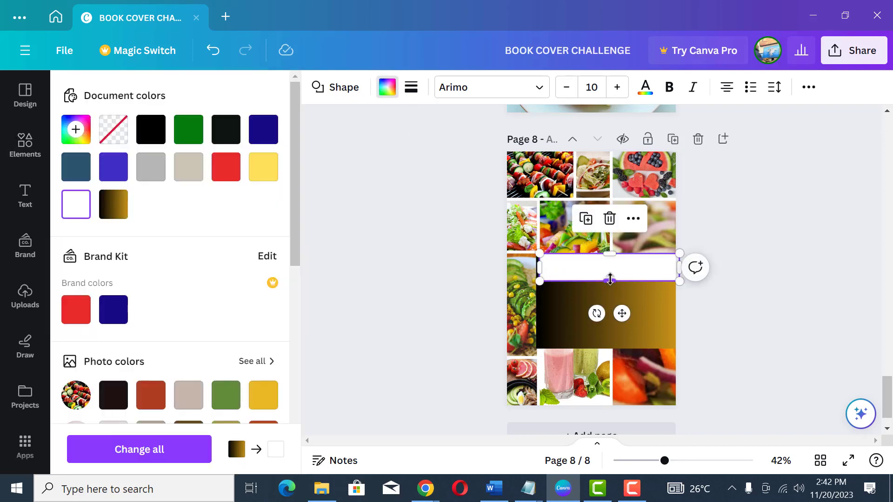
left_click_drag(610, 285, 613, 269)
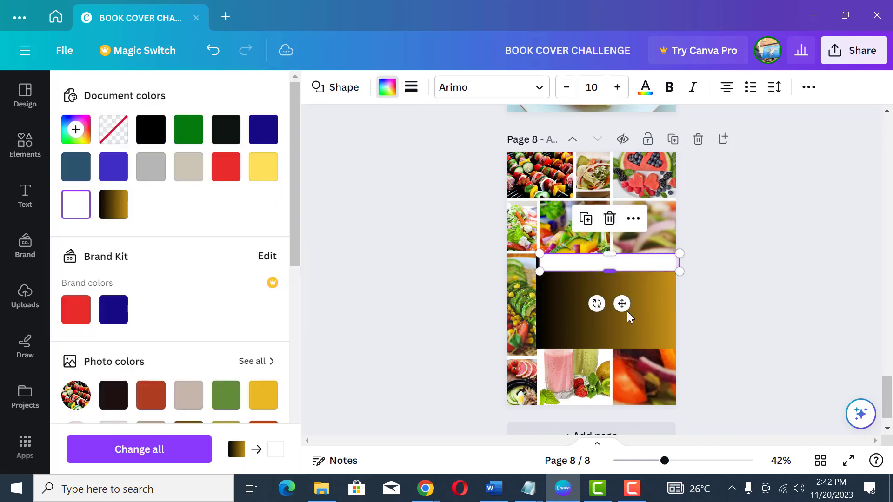
left_click_drag(621, 303, 538, 430)
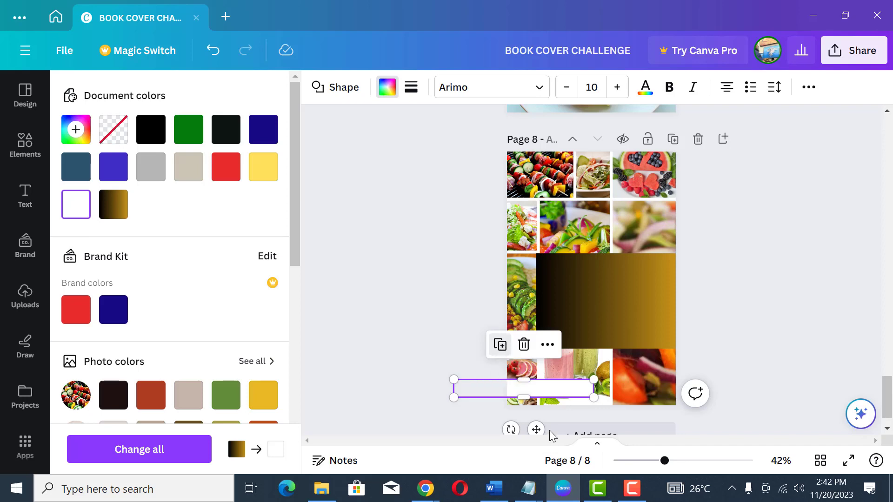
Duplicate the white strip and fit the copy as a taller block over the lower part of the shish kebab photo
left_click_drag(536, 428, 582, 199)
left_click(725, 306)
scroll(725, 306, "up", 1)
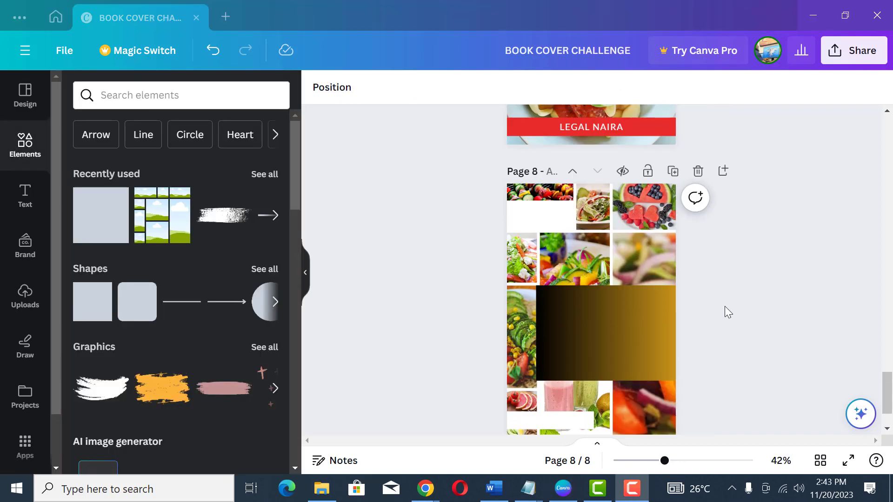
Fill the large gradient rectangle and the lower white strip with the document's red
left_click(589, 353)
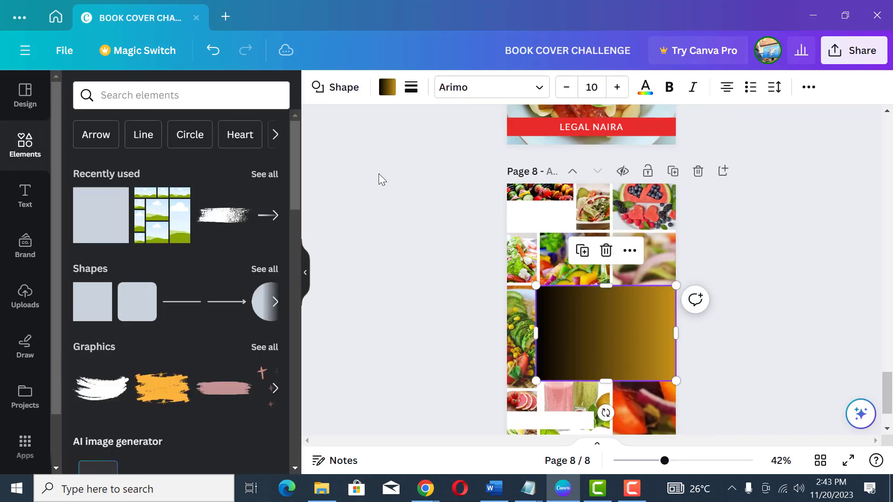
left_click(389, 89)
left_click(229, 173)
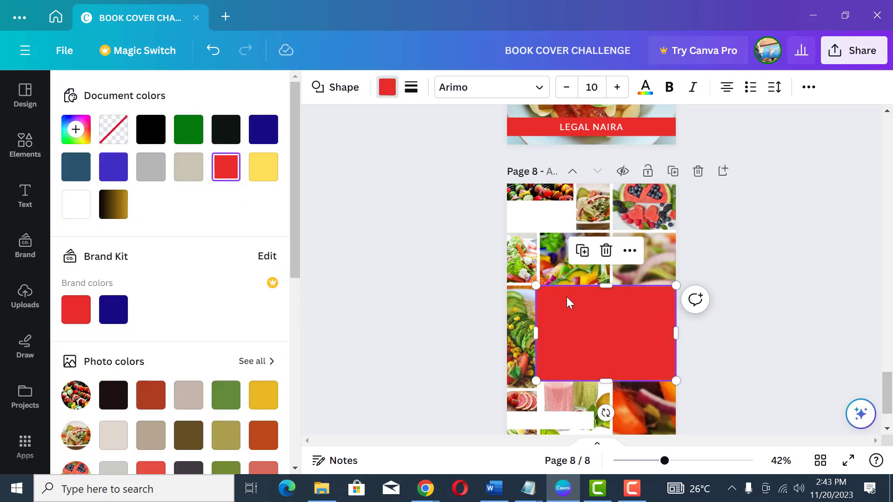
scroll(540, 214, "down", 2)
left_click(578, 355)
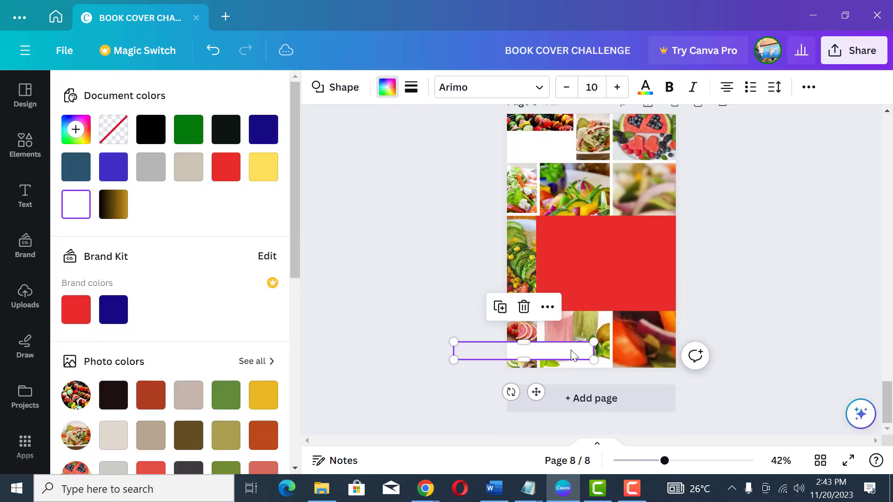
left_click(230, 170)
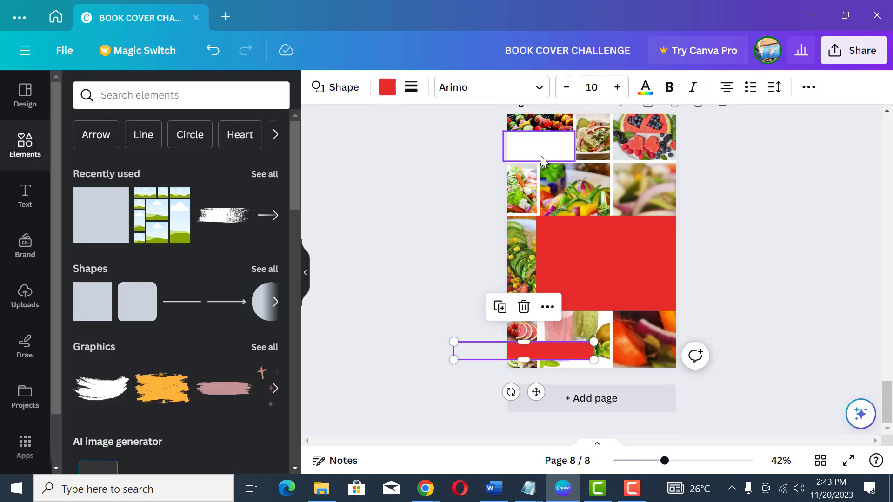
Fill the white block over the shish kebab photo with the document's green
left_click(543, 151)
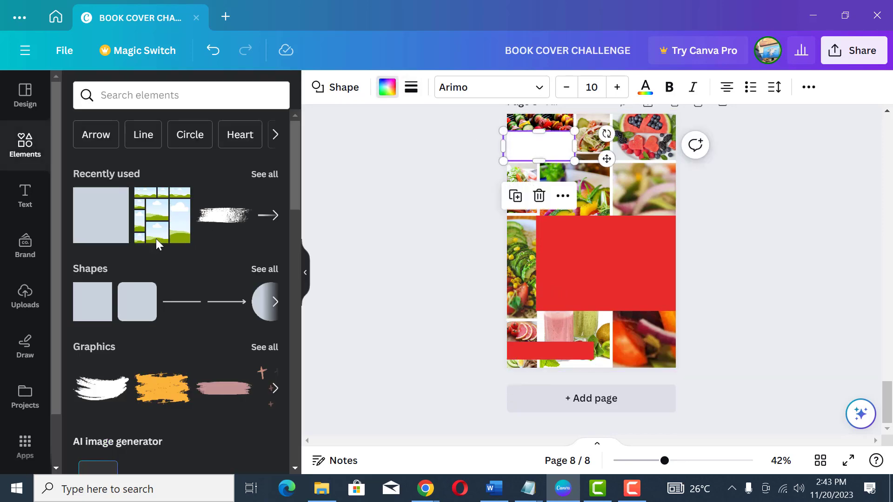
left_click(188, 130)
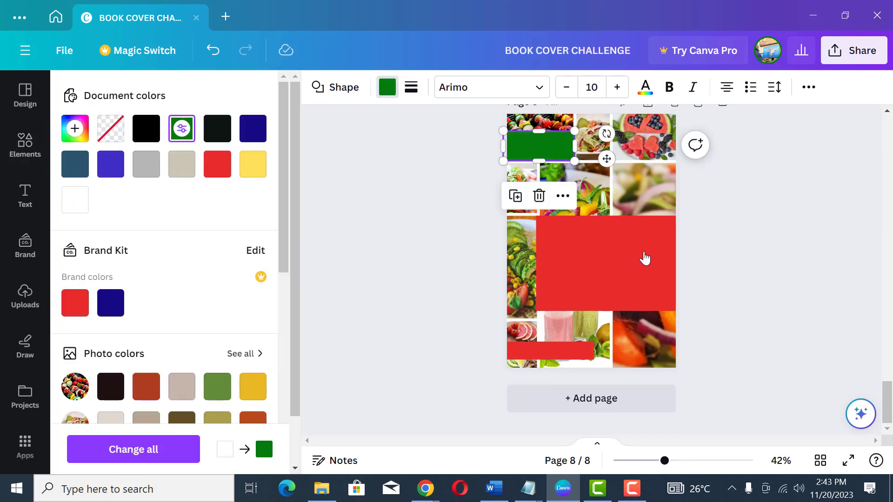
left_click(717, 236)
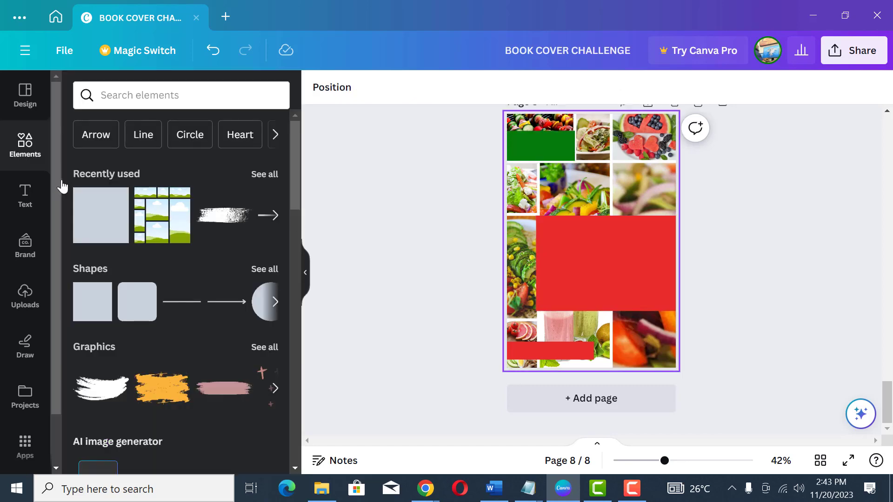
Add a heading reading "RENAL DIET" over the large red rectangle
left_click(28, 203)
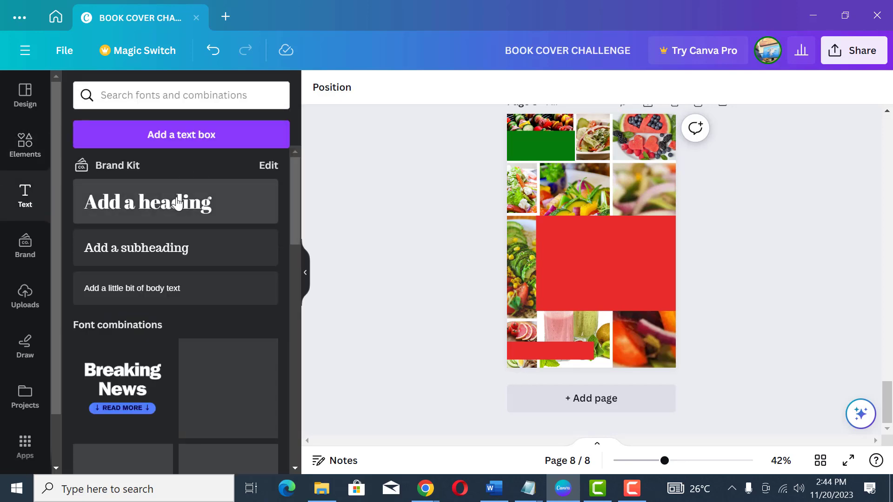
left_click(176, 204)
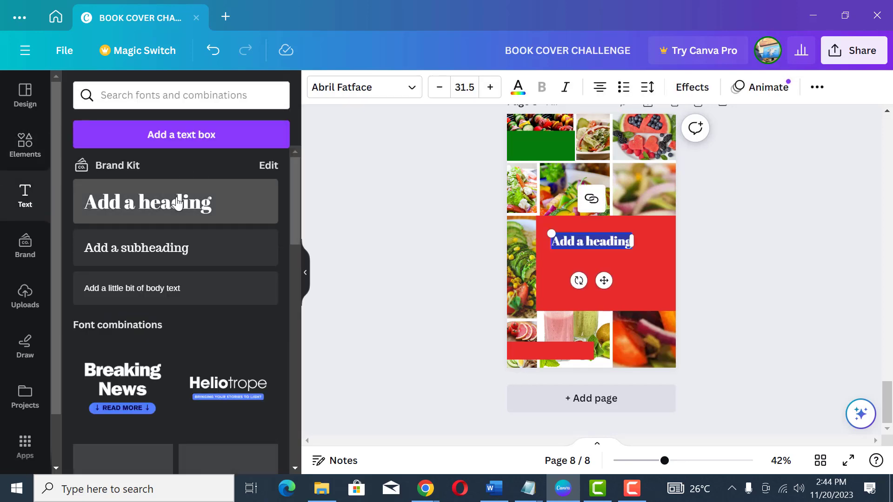
type("All")
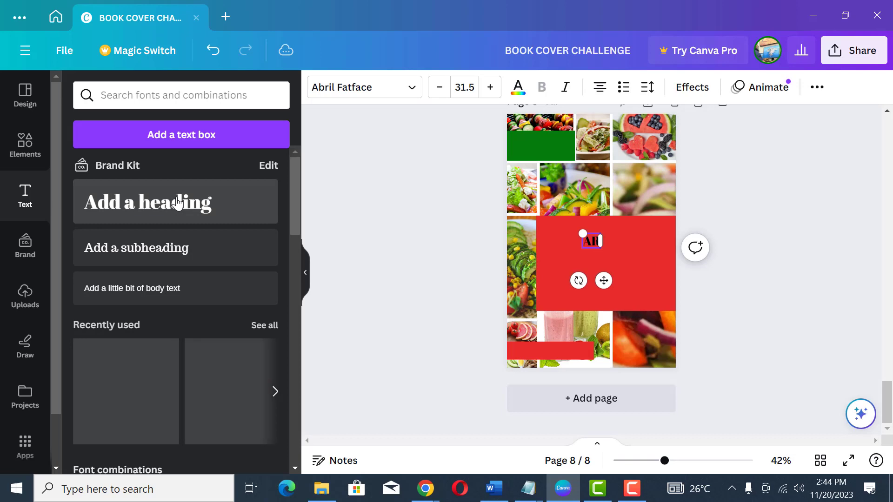
key("BackSpace")
key("BackSpace")
key("BackSpace")
type("RENAL DIET")
Enlarge the RENAL DIET heading to about 54 pt and fit it along the upper edge of the large red rectangle
left_click_drag(535, 232, 530, 228)
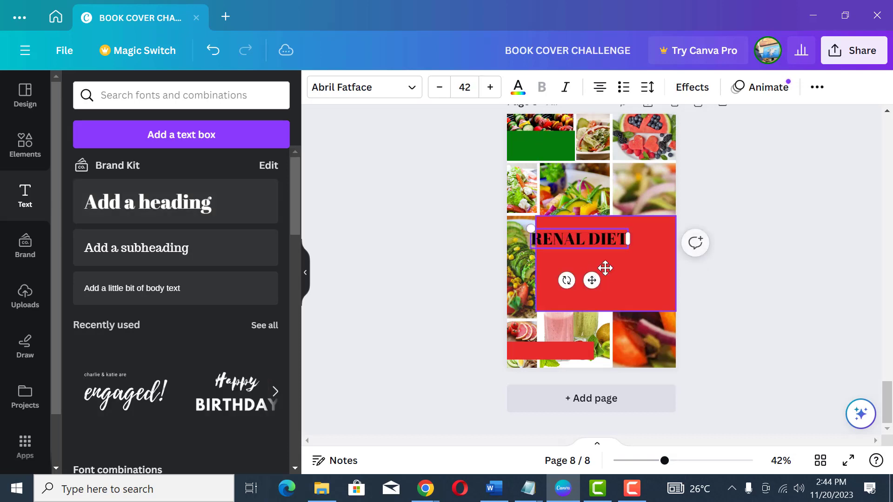
left_click_drag(596, 277, 623, 273)
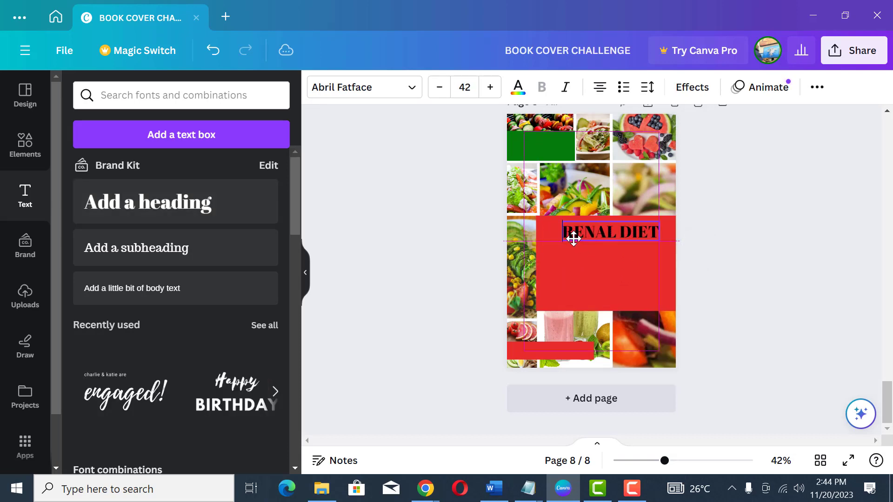
left_click_drag(562, 222, 526, 212)
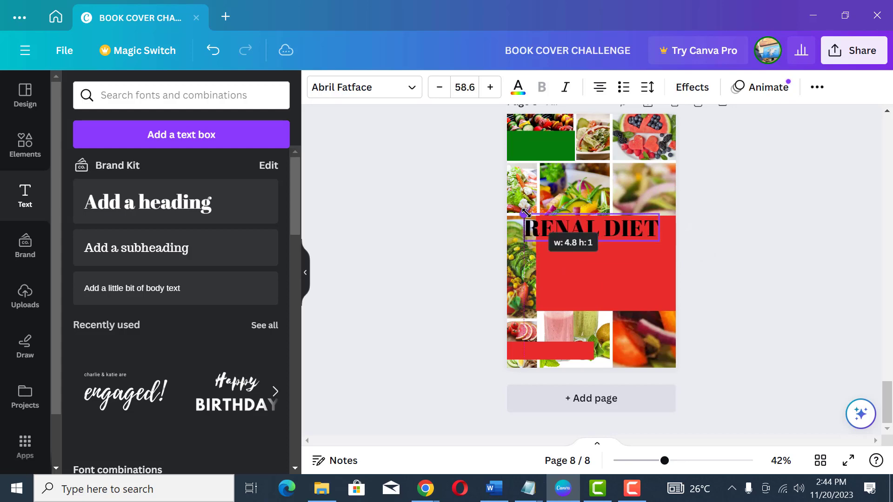
left_click_drag(601, 271, 615, 276)
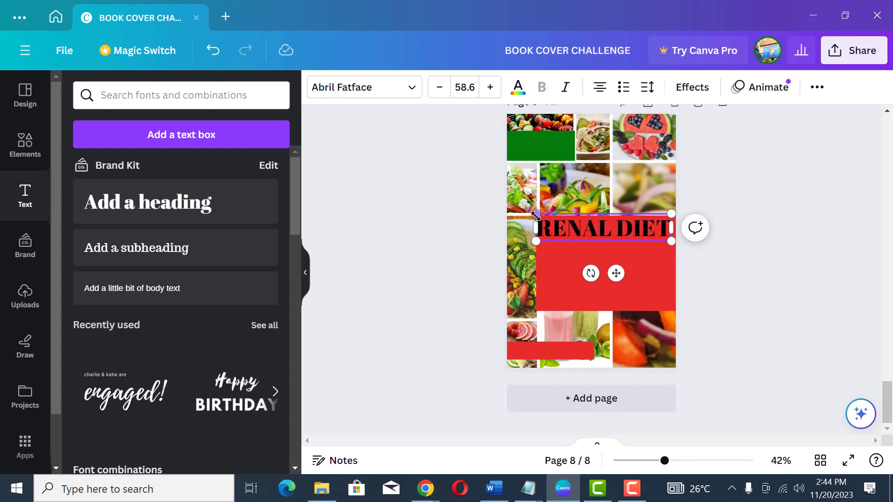
left_click_drag(536, 216, 545, 215)
left_click(749, 275)
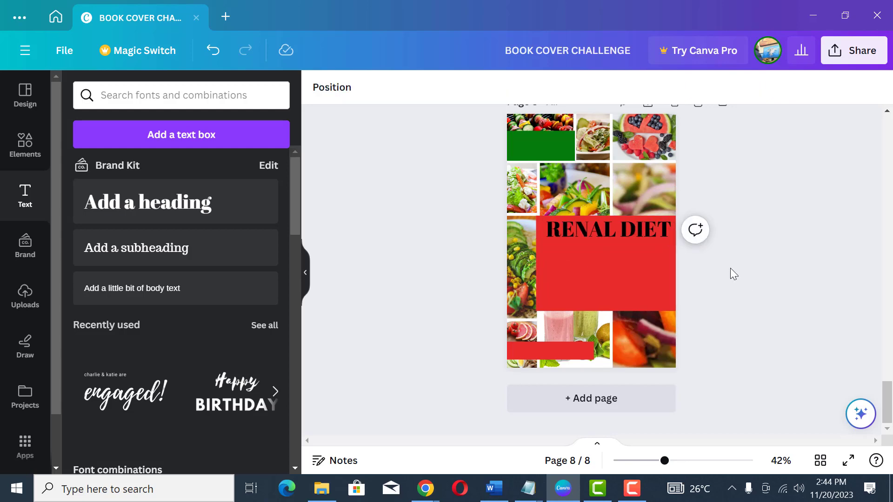
Colour the RENAL DIET heading white and set its font to Anton
left_click(640, 233)
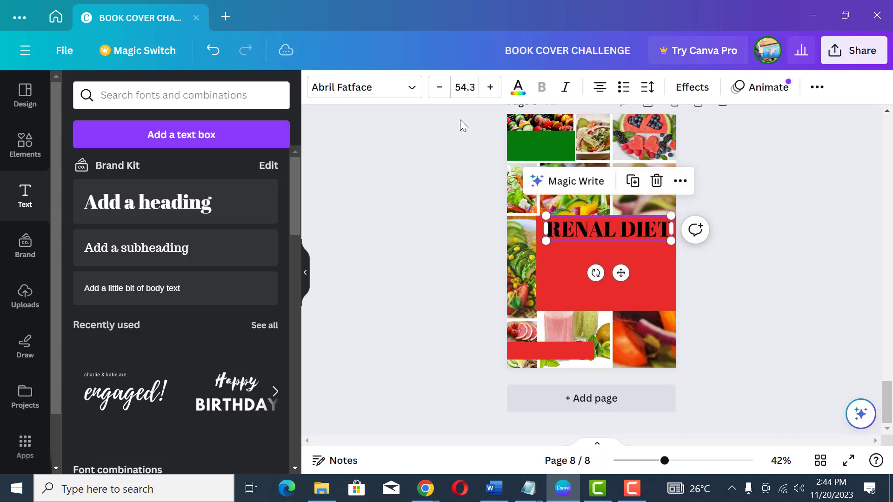
left_click(518, 89)
left_click(264, 176)
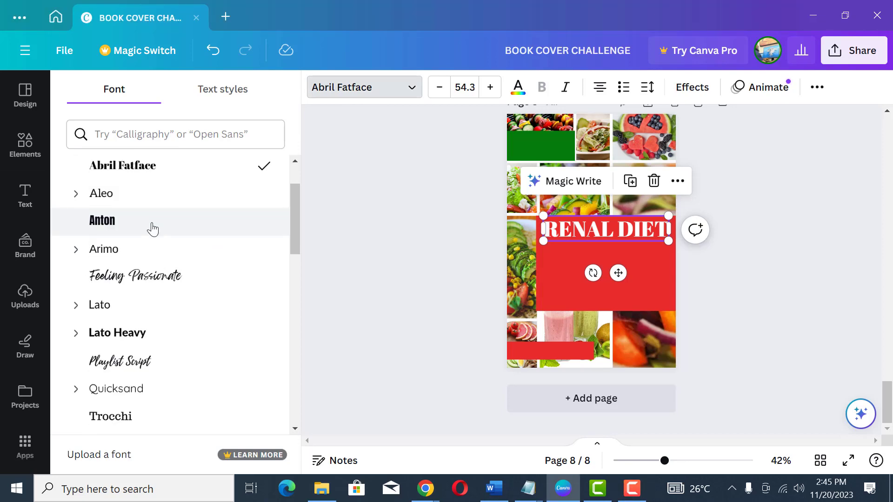
left_click(152, 228)
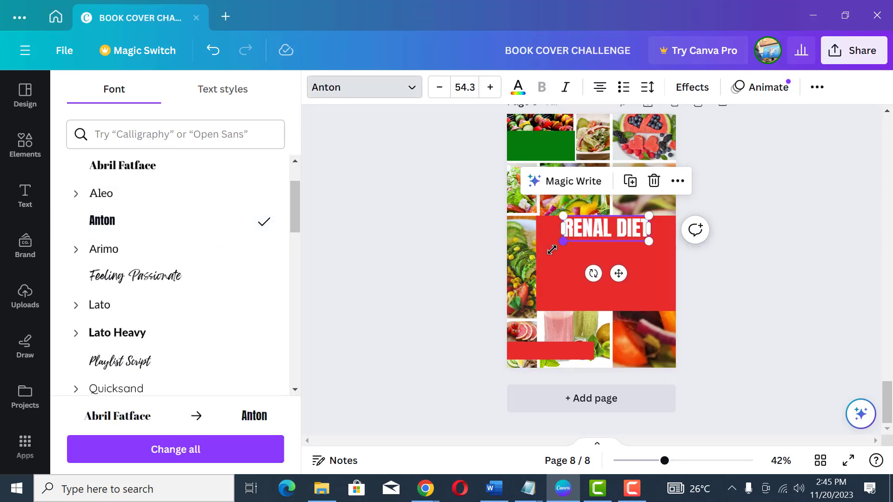
Enlarge the RENAL DIET heading to about 81 pt and center it across the upper part of the red rectangle
left_click_drag(552, 249, 539, 248)
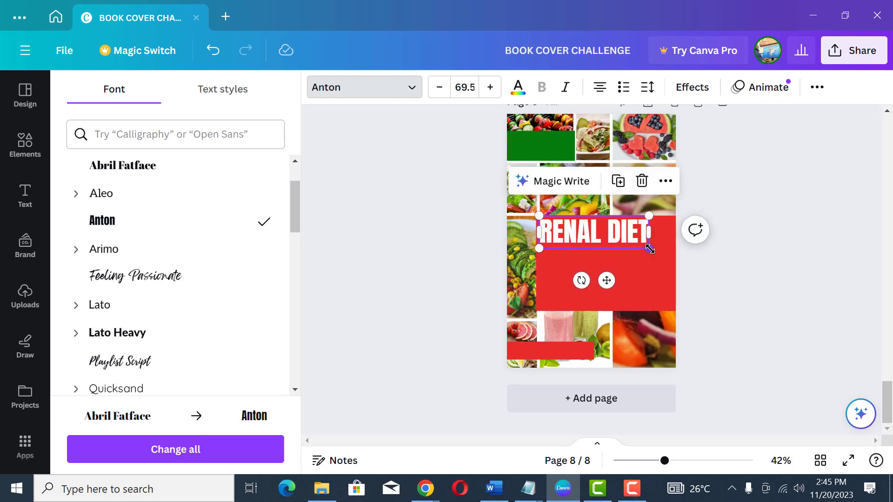
left_click_drag(649, 249, 666, 257)
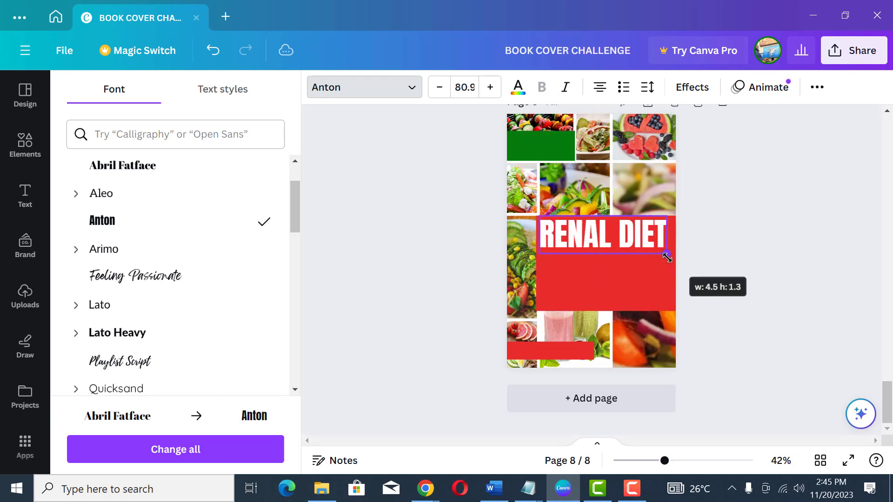
left_click(785, 275)
left_click(602, 245)
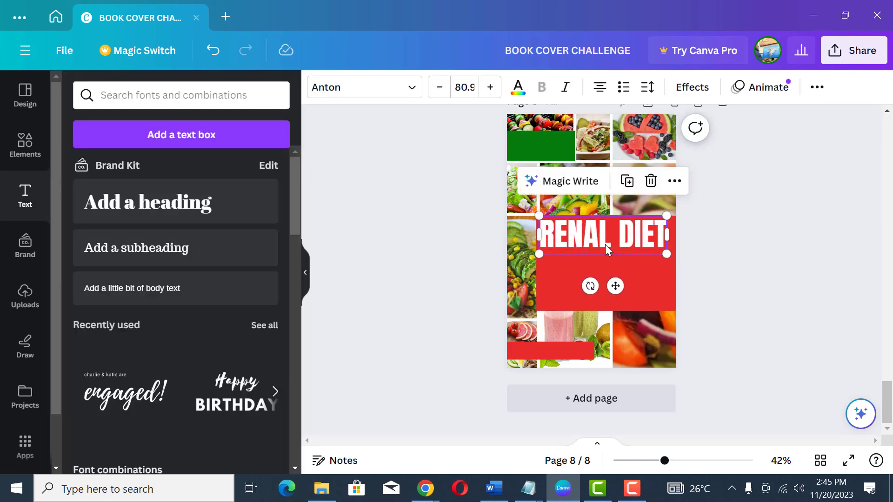
left_click_drag(604, 244, 604, 245)
left_click(792, 247)
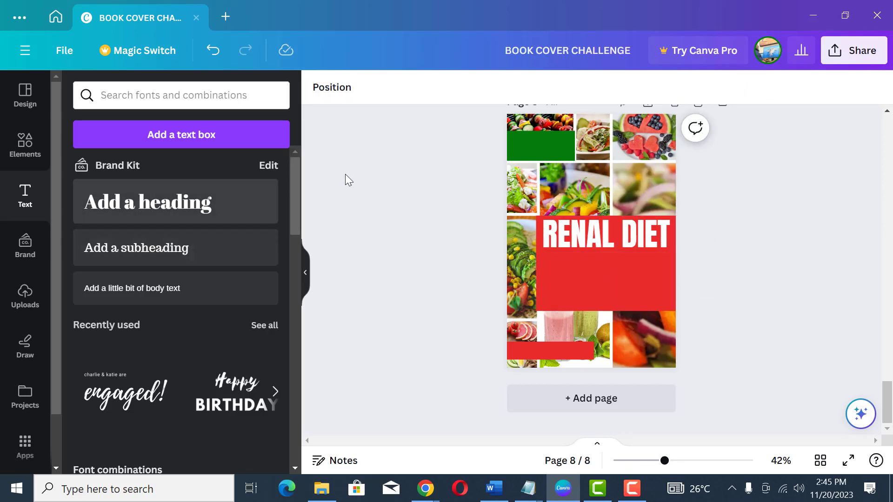
Add a subheading reading "COOKbOOK", enlarge it to about 48 pt and place it directly under the RENAL DIET heading
left_click(166, 249)
type("COOKbOOK")
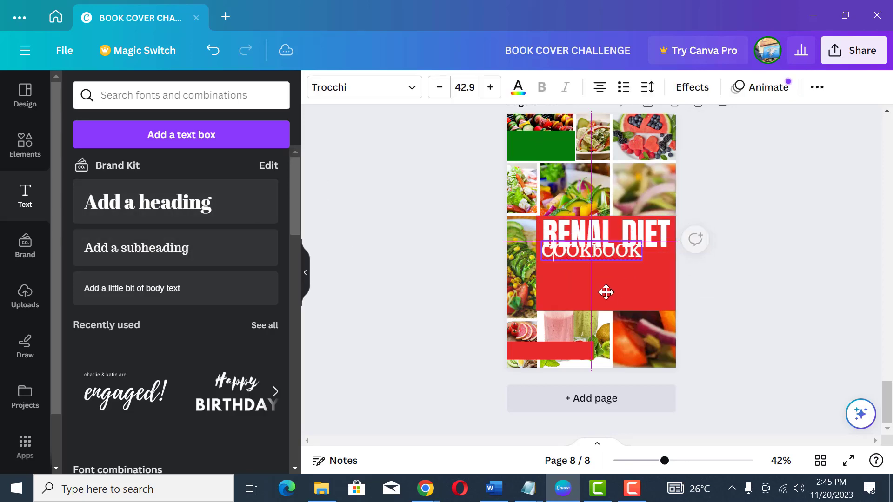
left_click_drag(610, 301, 611, 307)
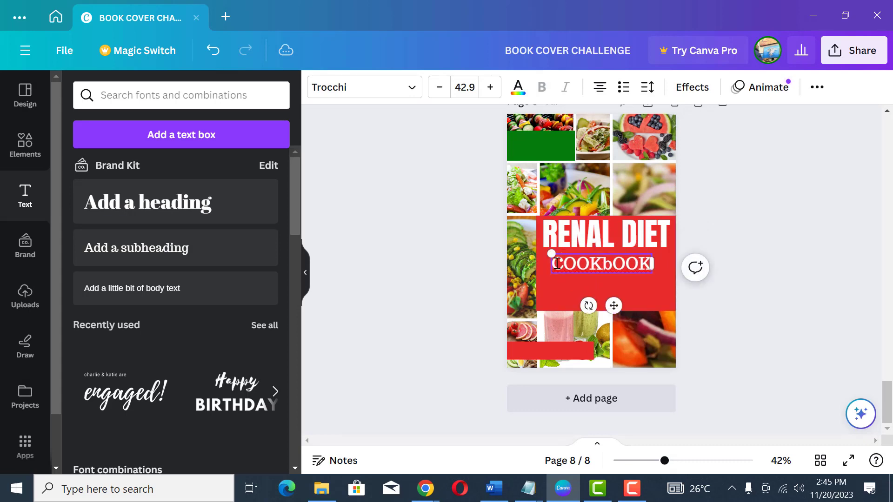
left_click_drag(550, 254, 538, 251)
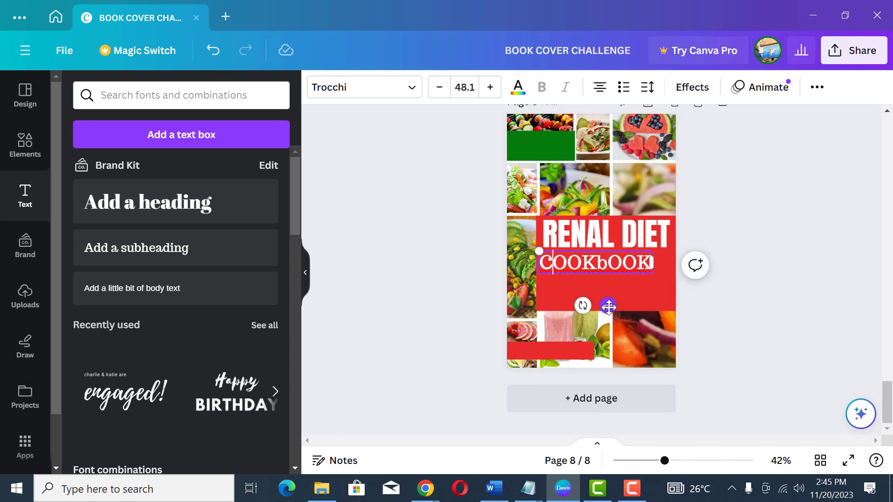
left_click_drag(614, 305, 624, 302)
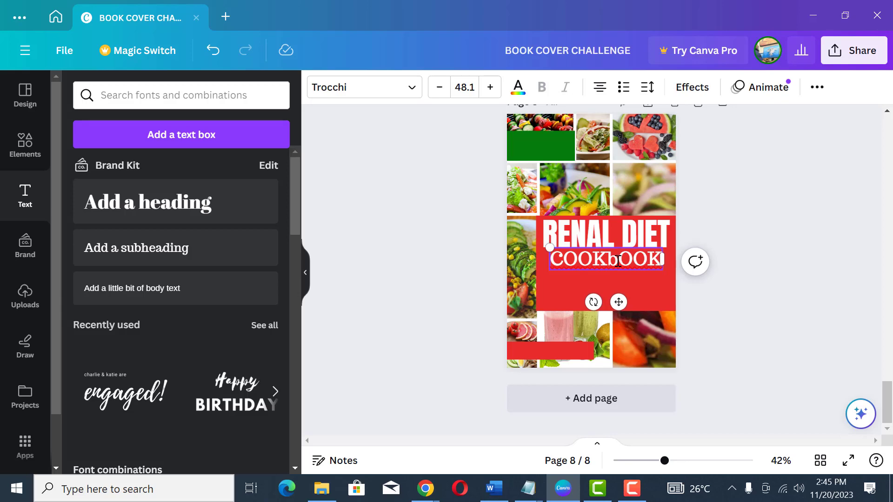
Correct the subheading's lowercase b so it reads "COOKBOOK" and nudge the text slightly down from the heading
left_click(618, 261)
key("BackSpace")
type("B")
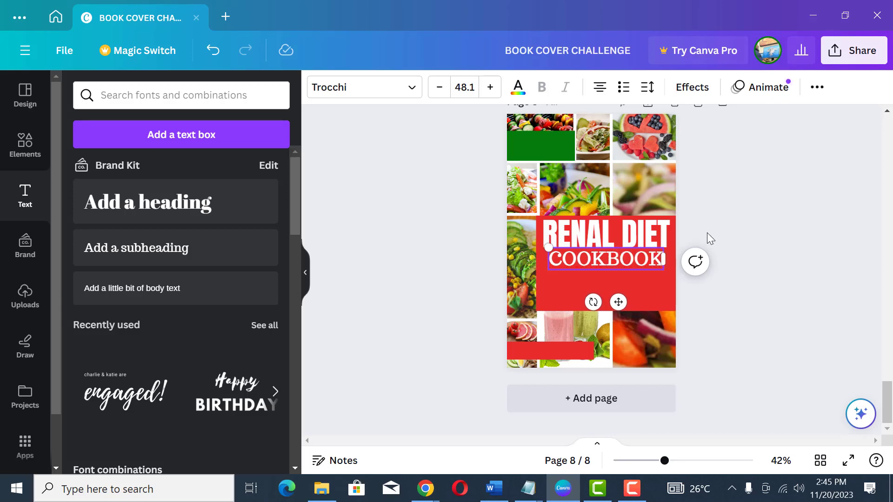
key("Escape")
key("Tab")
left_click(726, 265)
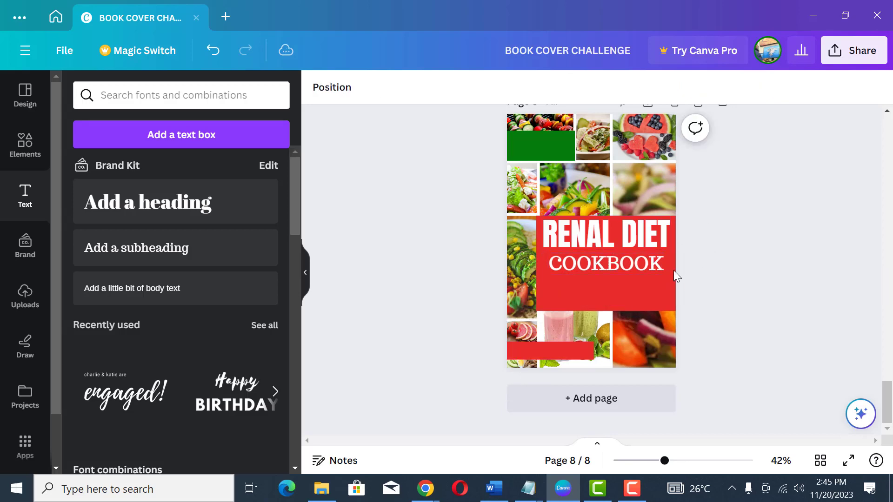
left_click(629, 268)
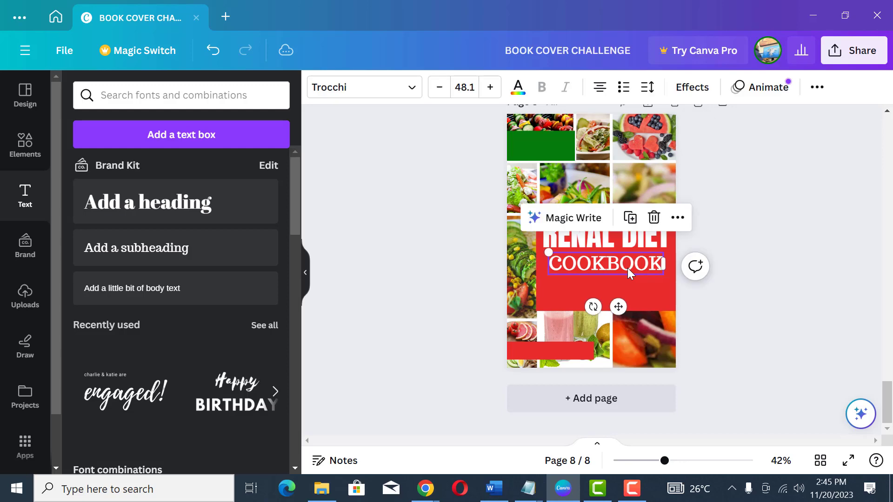
Duplicate the lower red strip and fit the copy over the COOKBOOK text at about 4.53 by 0.79 in, matching the heading's width
left_click(562, 351)
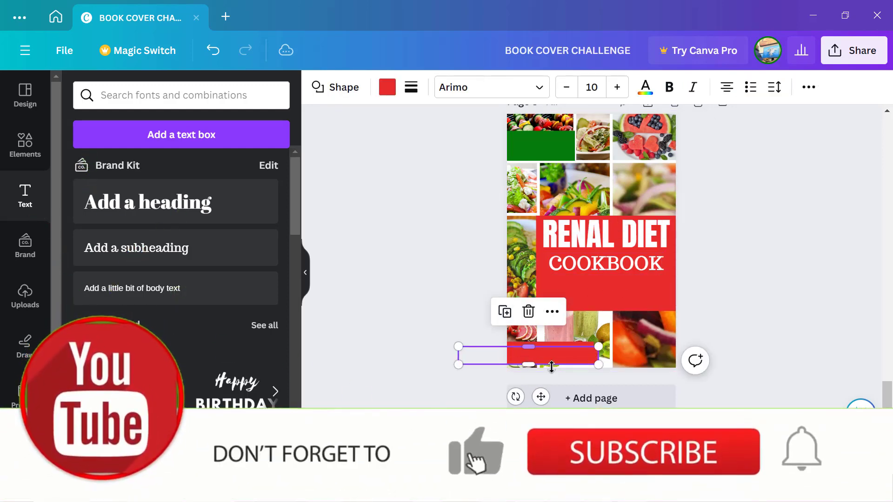
left_click_drag(558, 355, 607, 254)
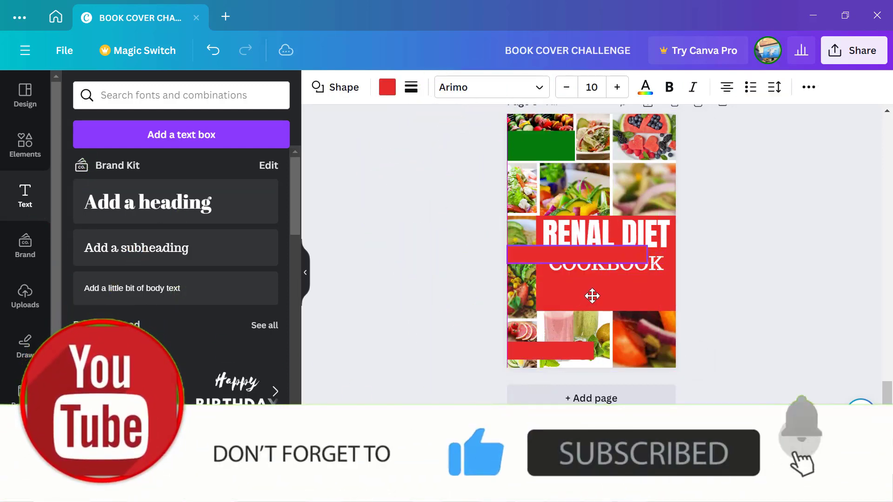
left_click_drag(593, 296, 594, 299)
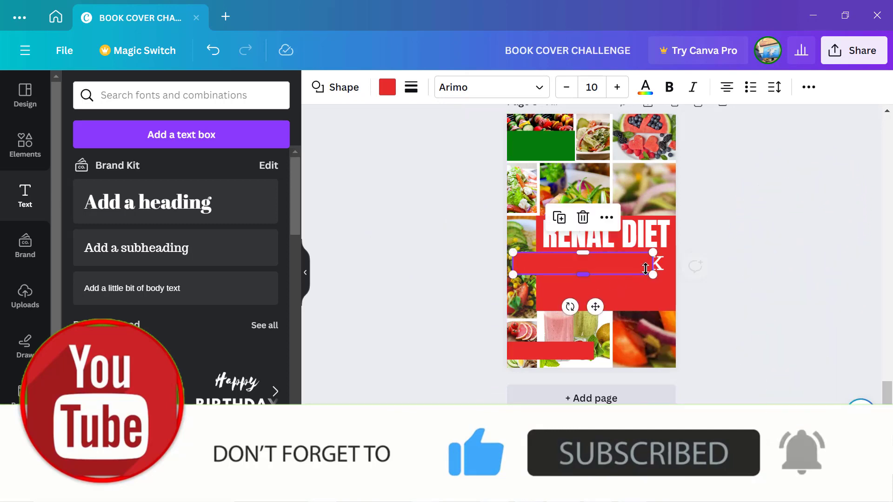
left_click_drag(655, 265, 679, 263)
left_click_drag(513, 259, 542, 259)
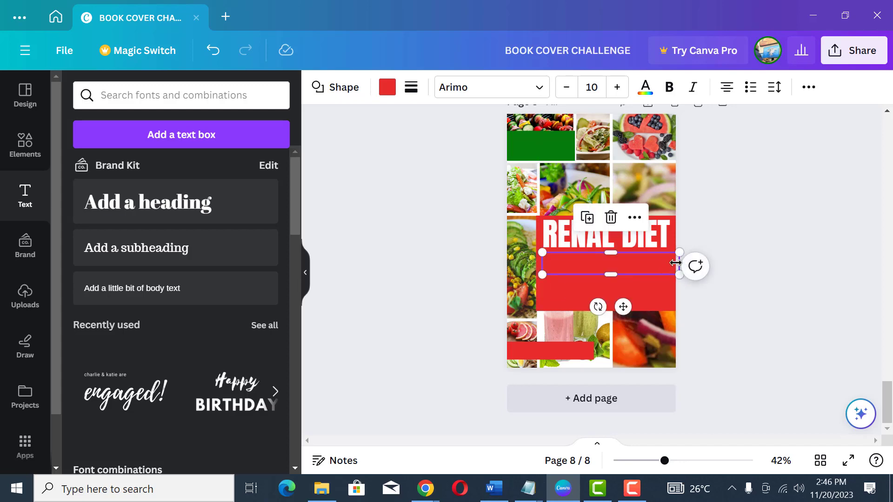
left_click_drag(675, 263, 670, 263)
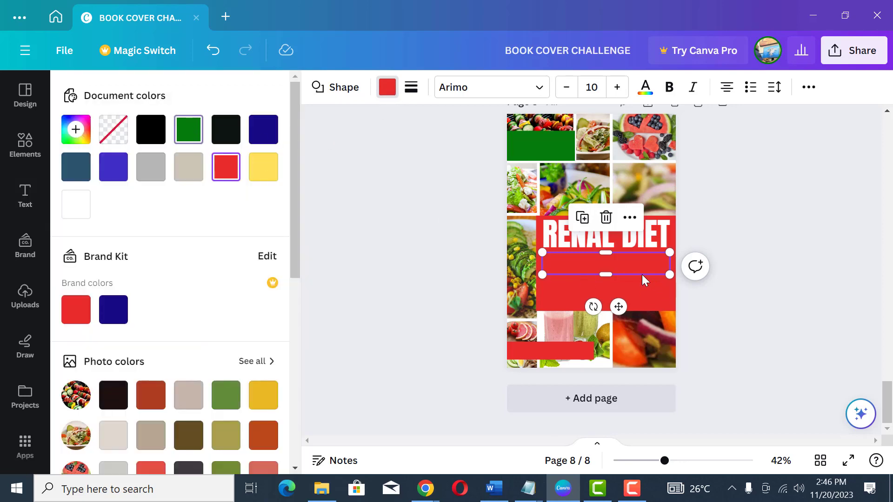
Fill the copied strip with the document's green and send it backward behind the COOKBOOK text
left_click(809, 89)
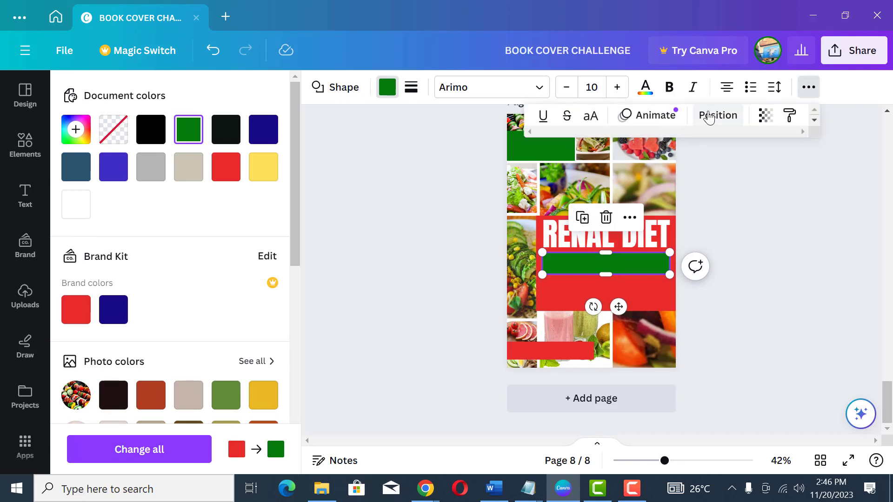
left_click(216, 133)
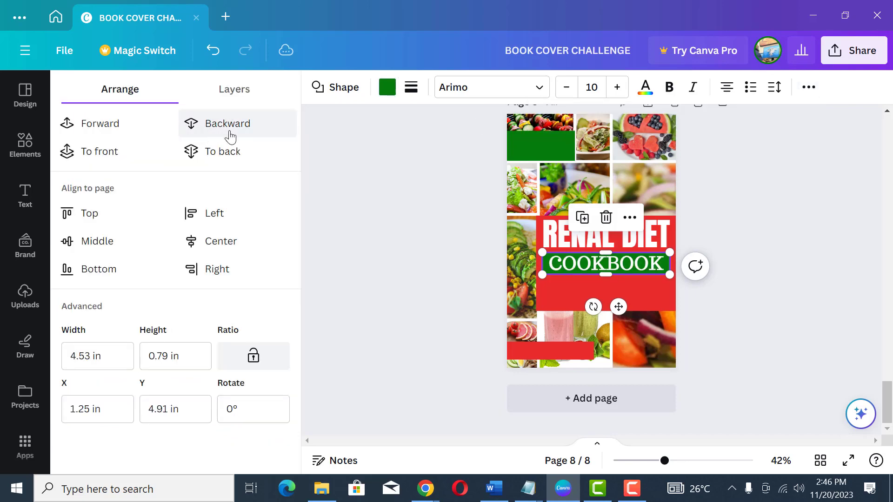
left_click(754, 213)
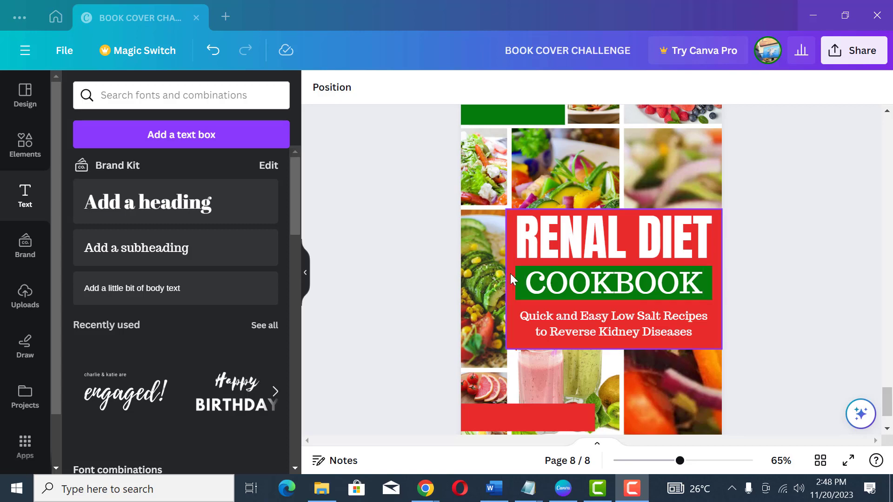
Give the green strip behind the COOKBOOK text a solid white border with a weight of 6
left_click(708, 280)
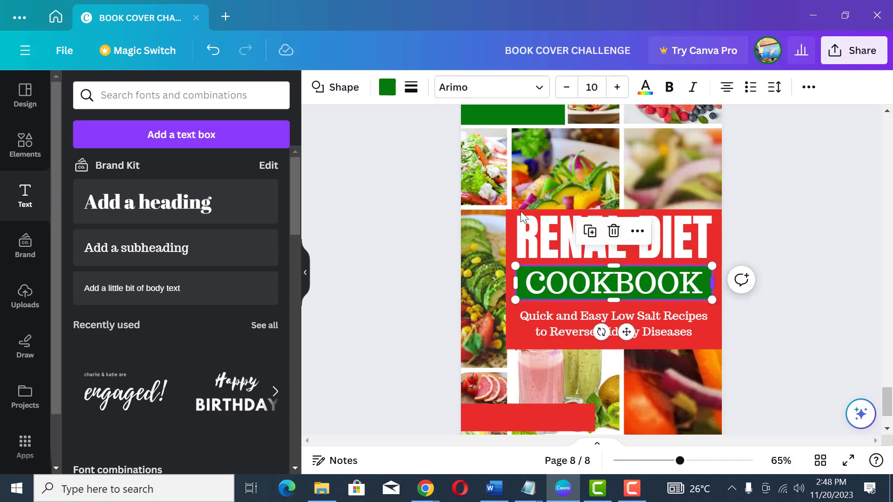
left_click(415, 96)
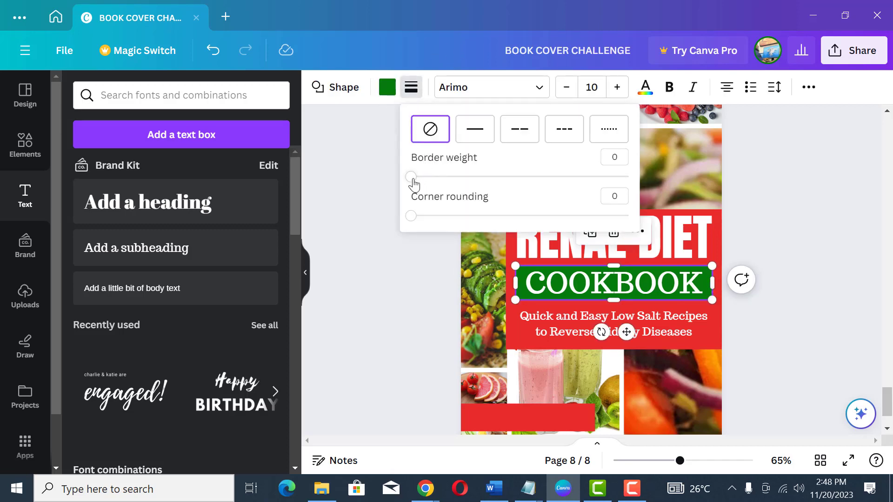
left_click_drag(413, 184, 424, 181)
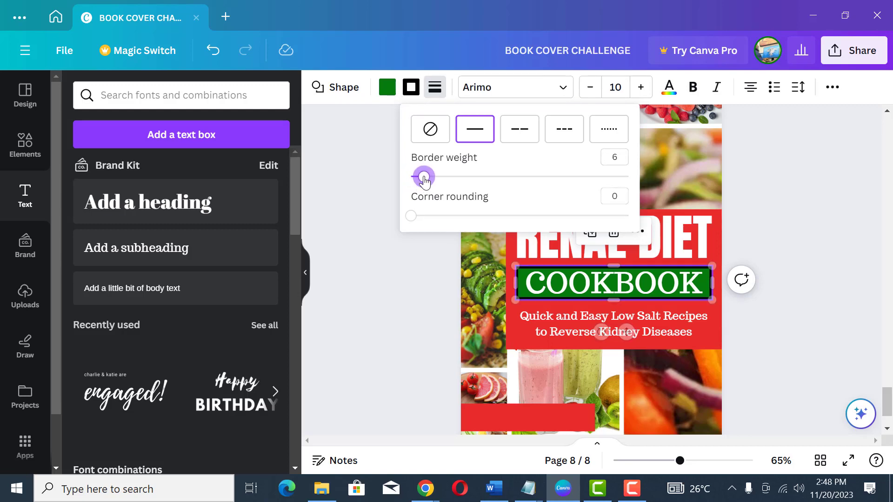
left_click(411, 88)
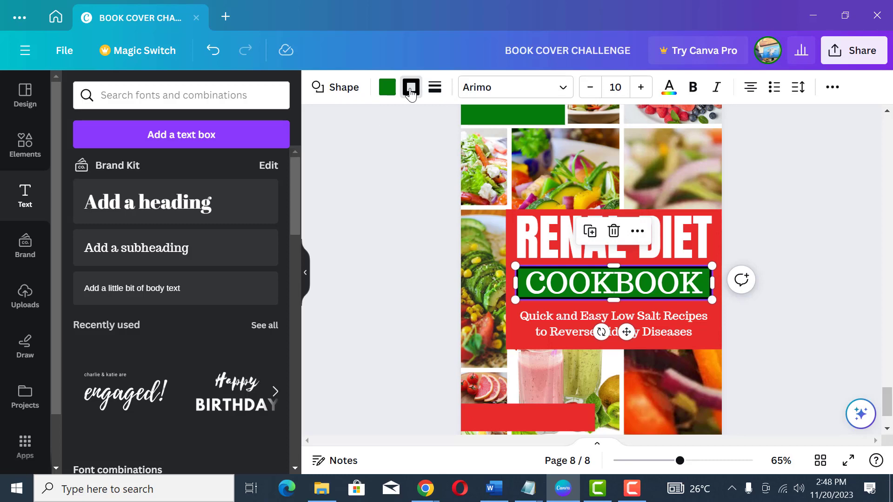
left_click(411, 89)
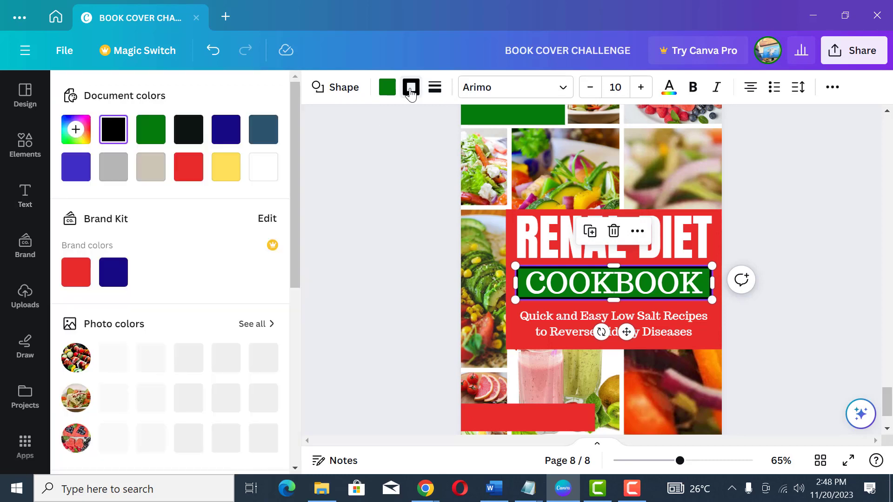
left_click(263, 166)
left_click(759, 230)
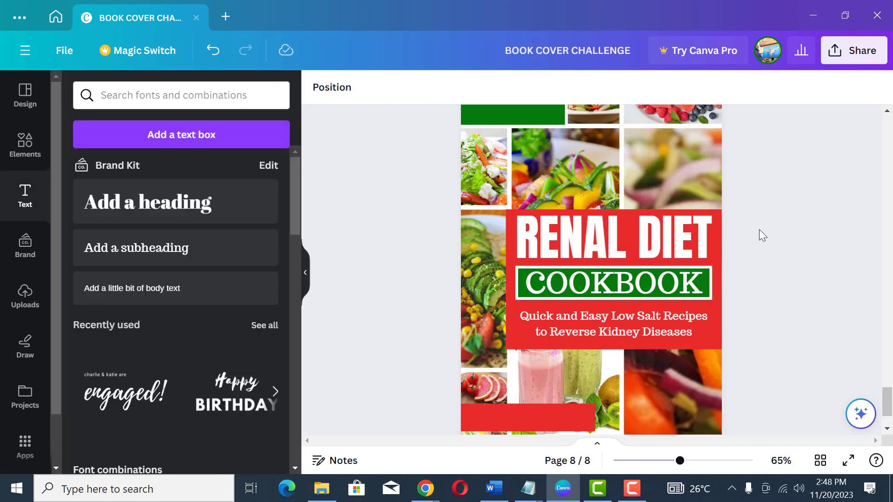
Slightly reduce the height of the lower red strip and move the LEGAL NAIRA text onto it
scroll(759, 238, "down", 3)
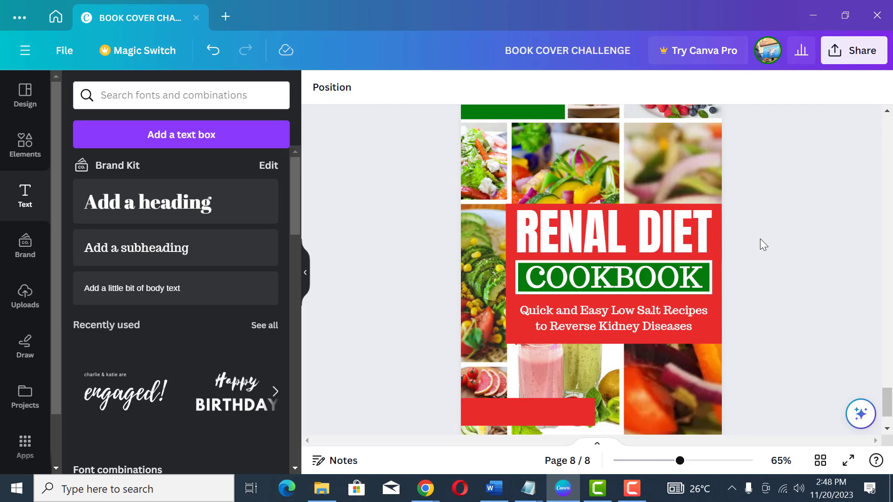
left_click(564, 350)
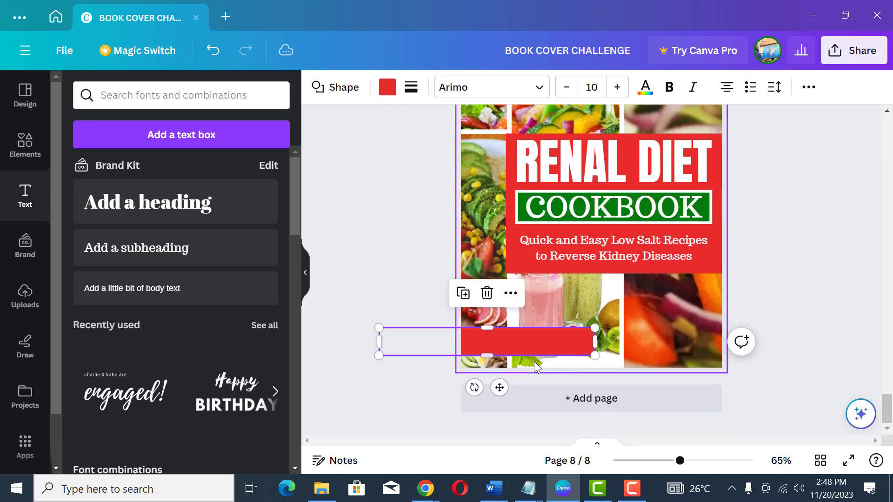
left_click_drag(534, 355, 540, 352)
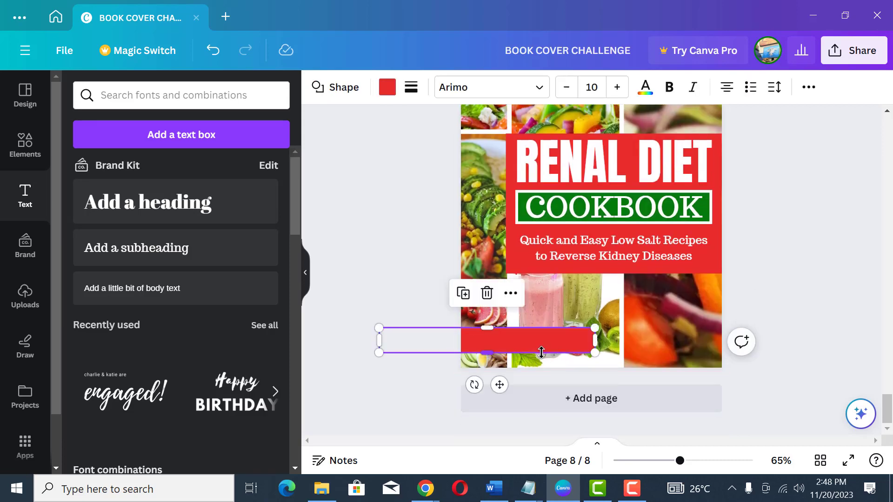
left_click(482, 300)
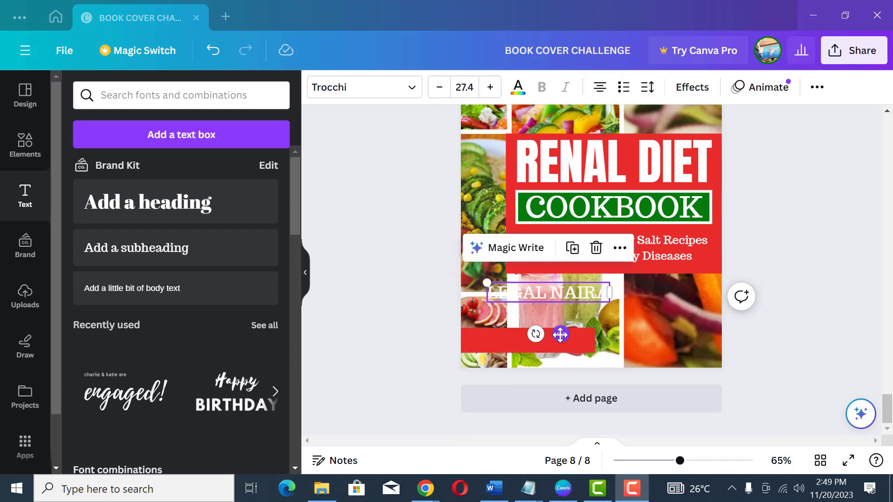
left_click_drag(560, 333, 540, 381)
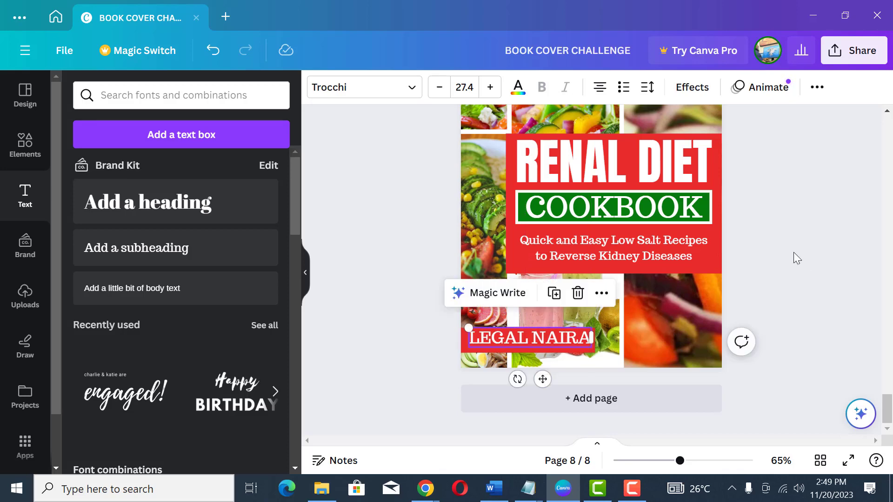
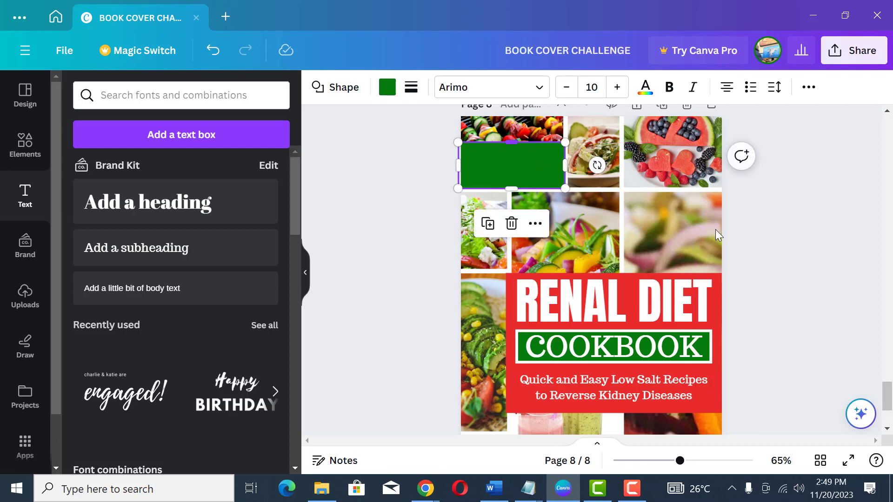
Duplicate the tagline text, reword the copy as "Days Recipes" and place it under 2000 in the green block
left_click(769, 253)
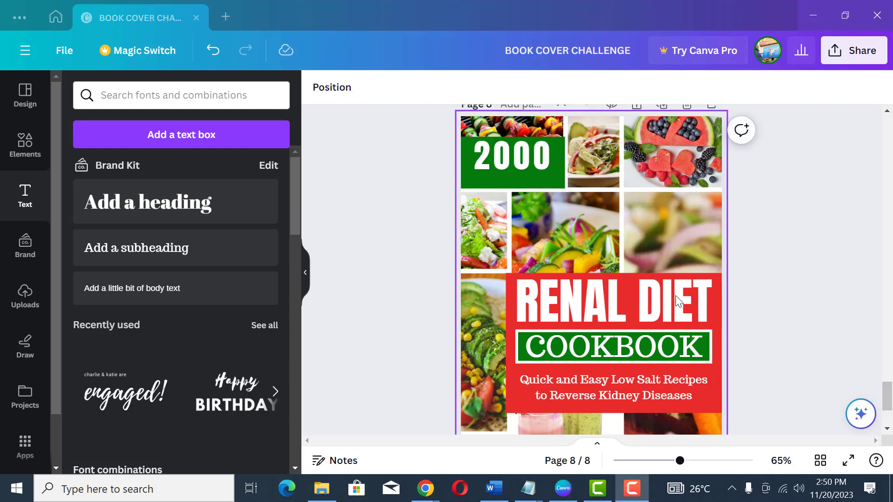
left_click(636, 393)
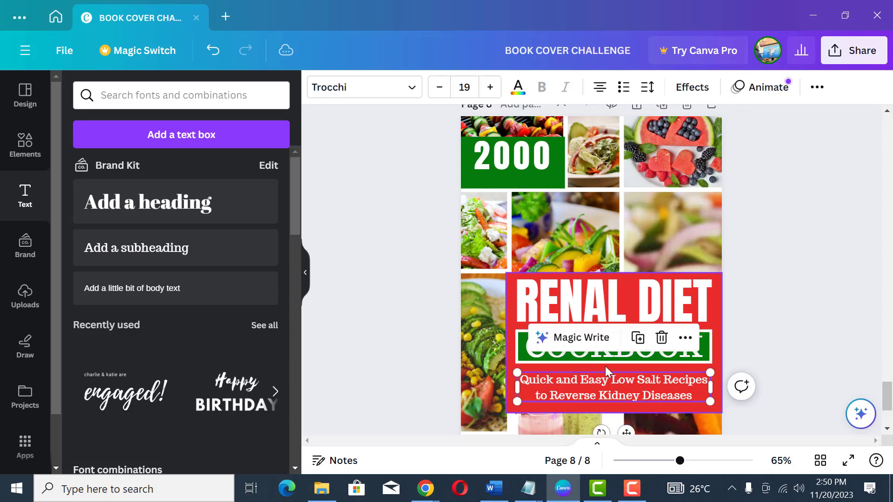
left_click_drag(636, 393, 631, 209)
double_click(659, 224)
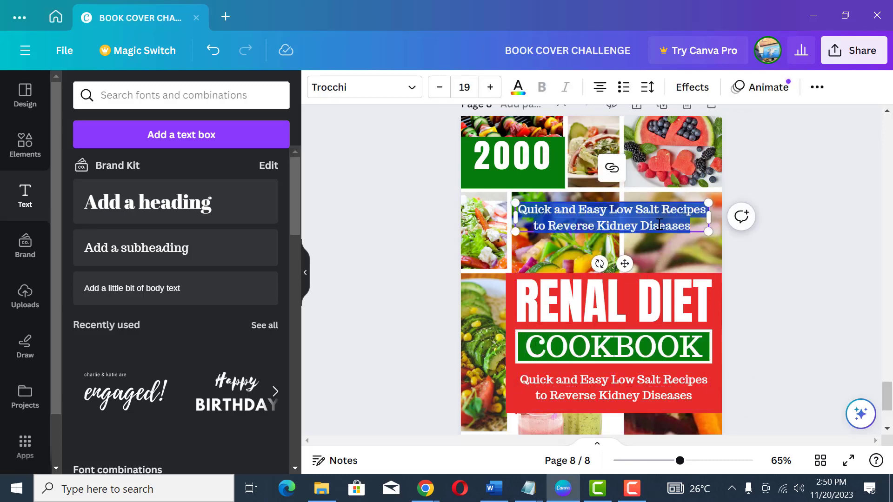
key("BackSpace")
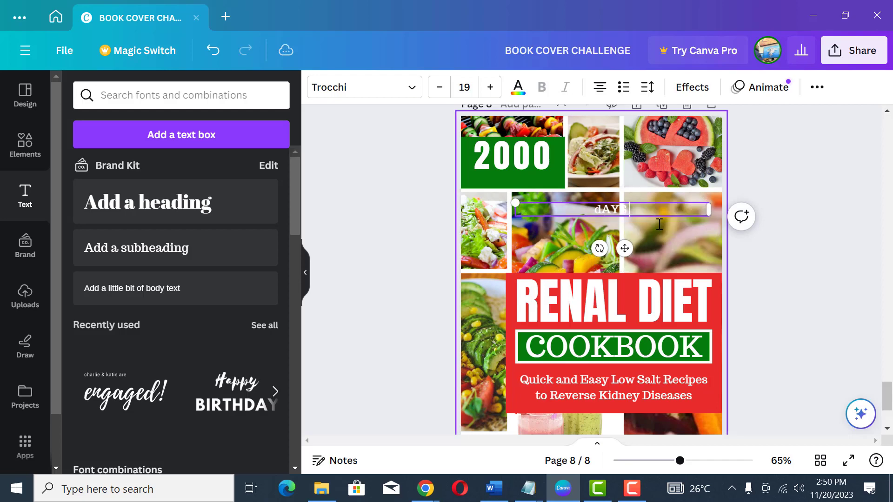
type("Days Recipes")
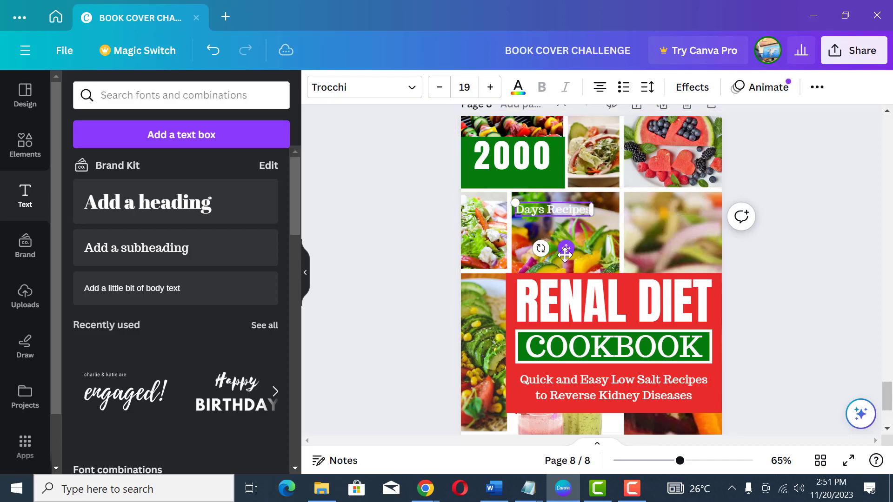
left_click_drag(554, 246, 524, 222)
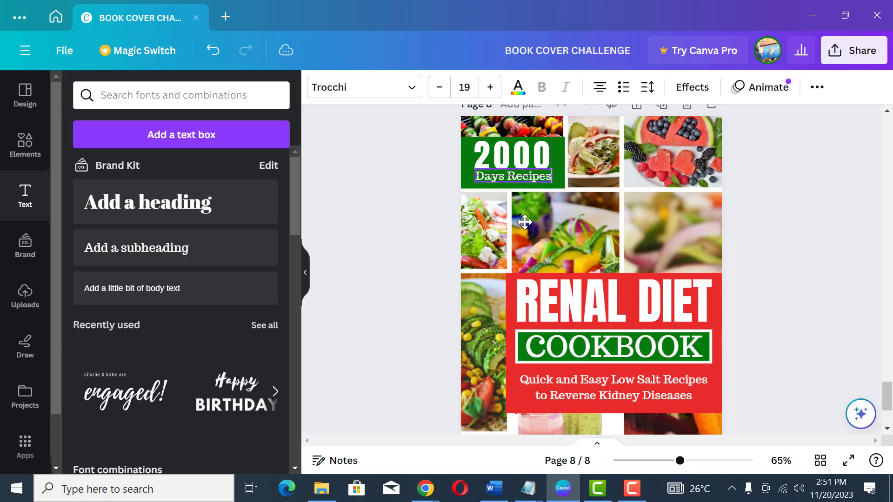
left_click(788, 264)
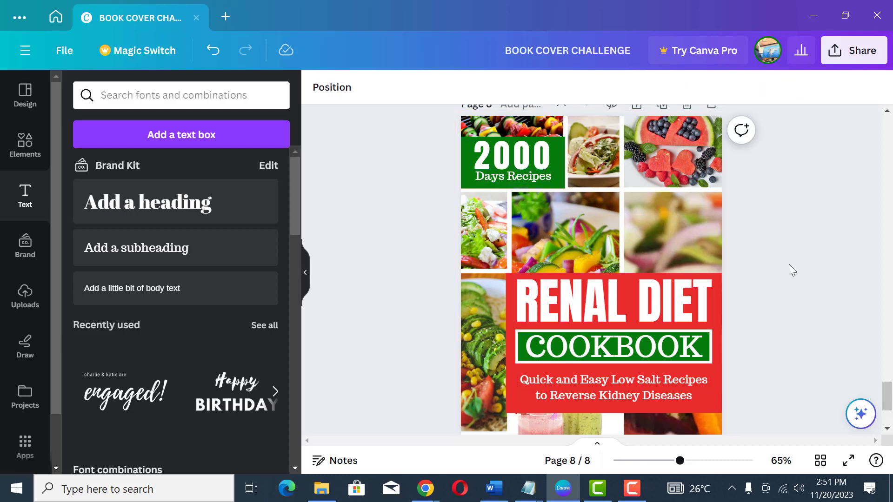
Zoom out to 39% and examine the layout of the whole cover on page 8
scroll(789, 264, "down", 3)
scroll(777, 279, "up", 2)
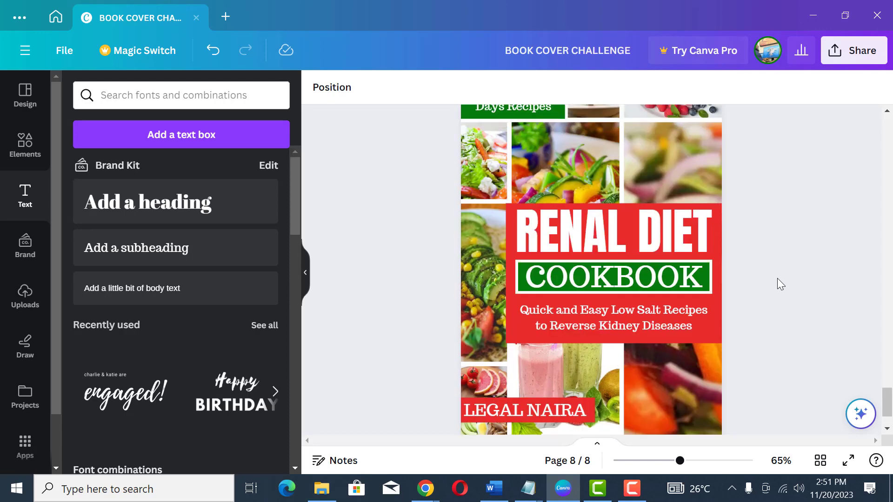
left_click(670, 461)
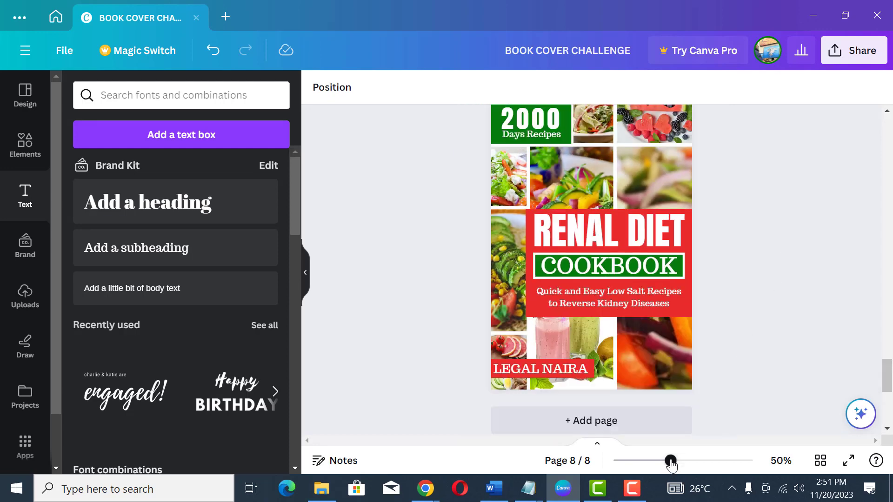
left_click(663, 461)
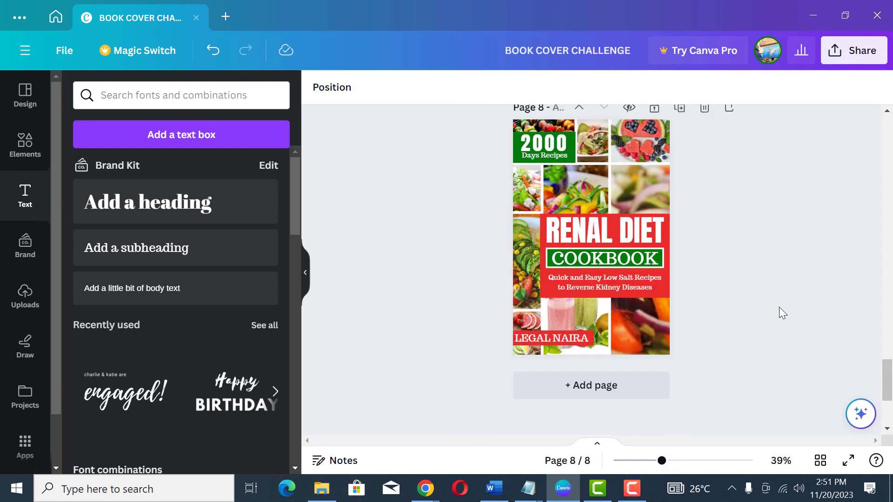
scroll(815, 202, "up", 1)
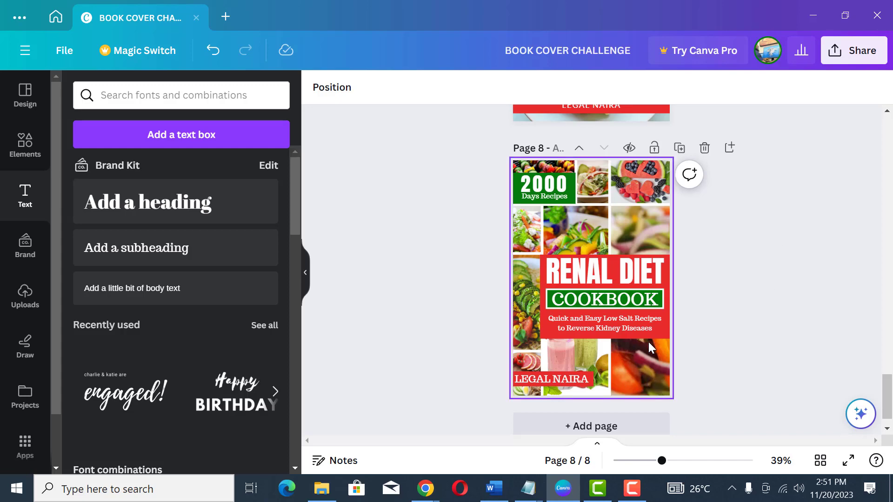
Zoom in to 82% and examine the cover's text blocks and photo grid from the 2000 label down to LEGAL NAIRA
left_click(688, 460)
scroll(656, 336, "down", 5)
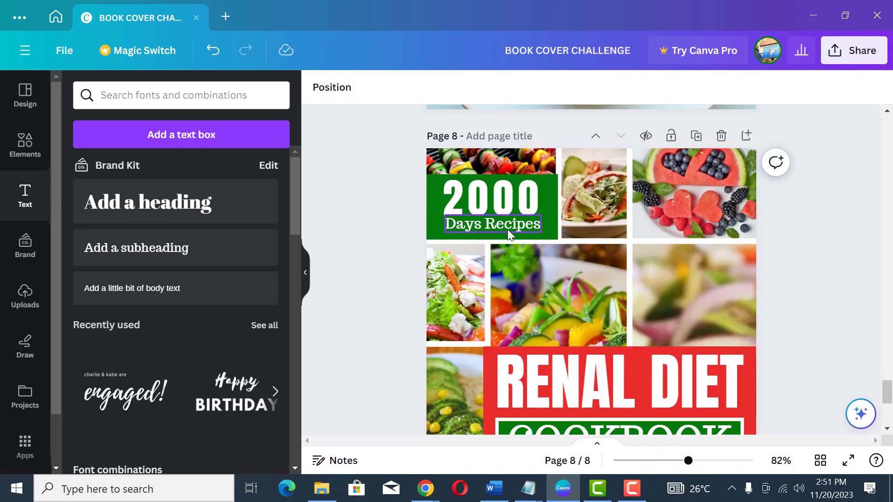
scroll(656, 256, "down", 5)
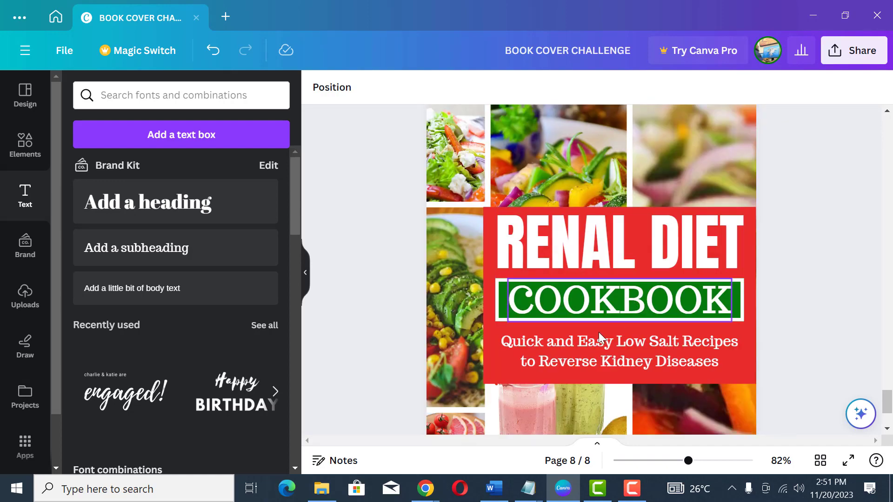
scroll(589, 361, "down", 3)
scroll(589, 313, "down", 3)
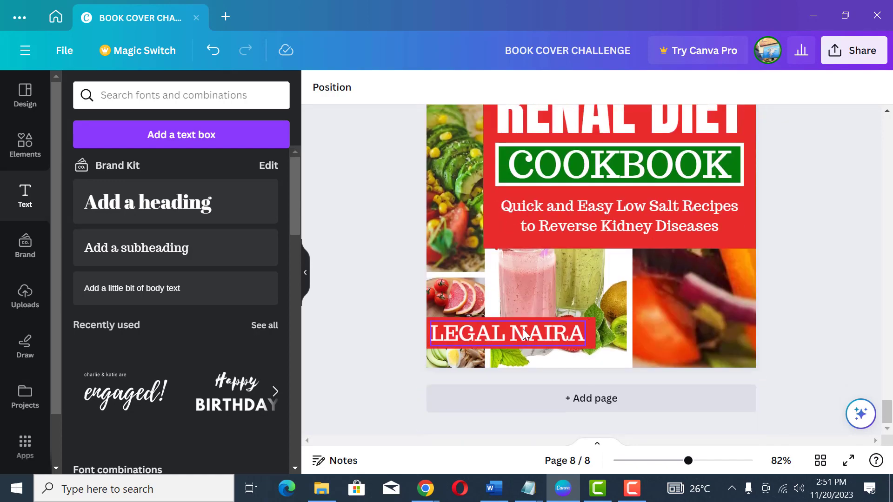
scroll(563, 330, "up", 8)
scroll(563, 330, "up", 3)
scroll(562, 330, "down", 3)
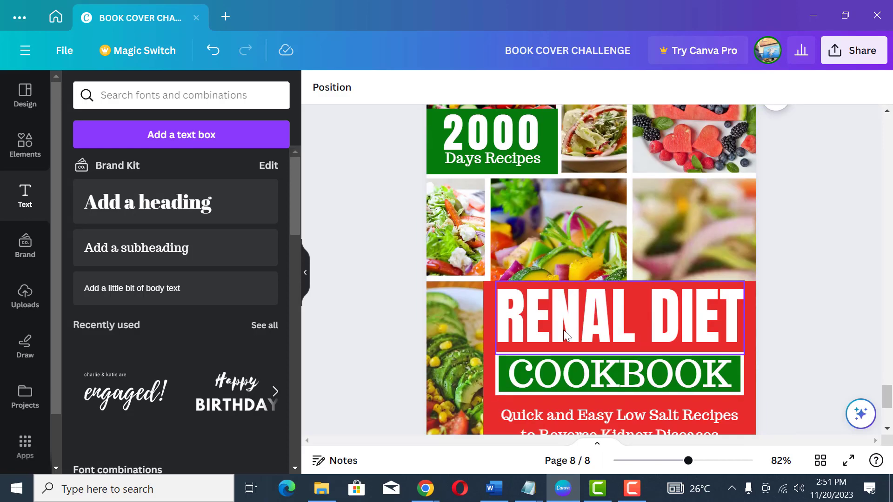
scroll(562, 330, "up", 3)
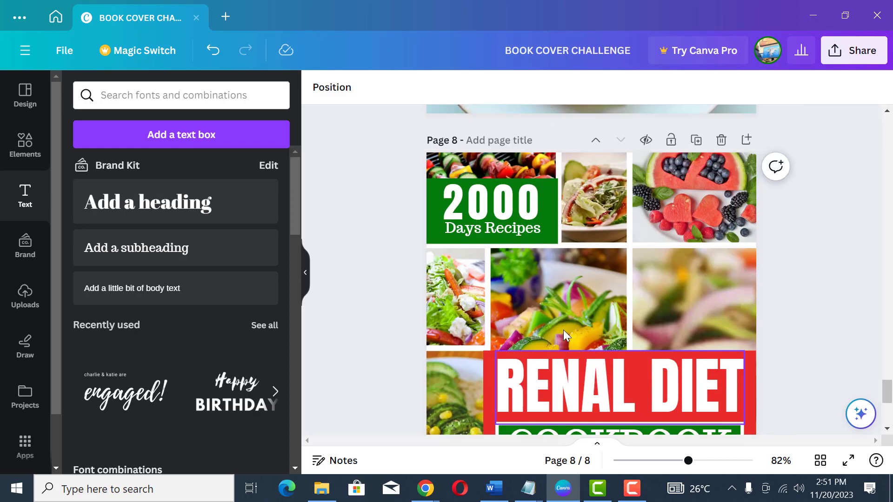
scroll(563, 330, "down", 1)
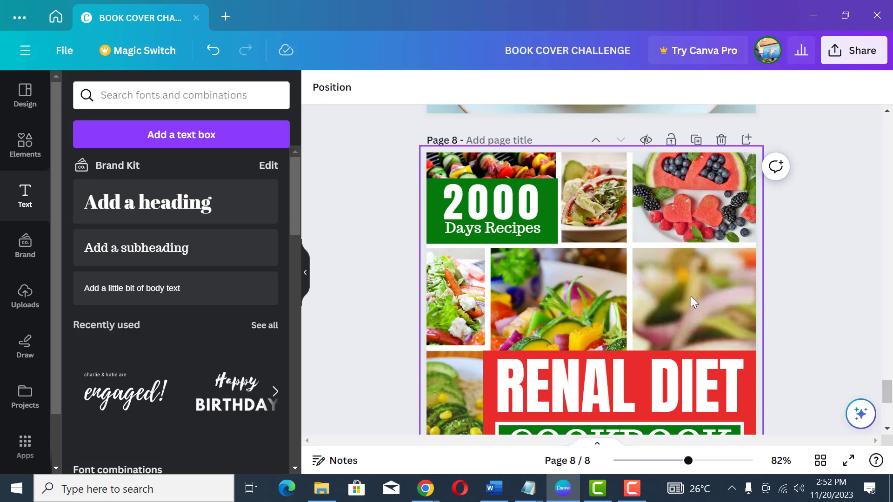
scroll(469, 303, "down", 3)
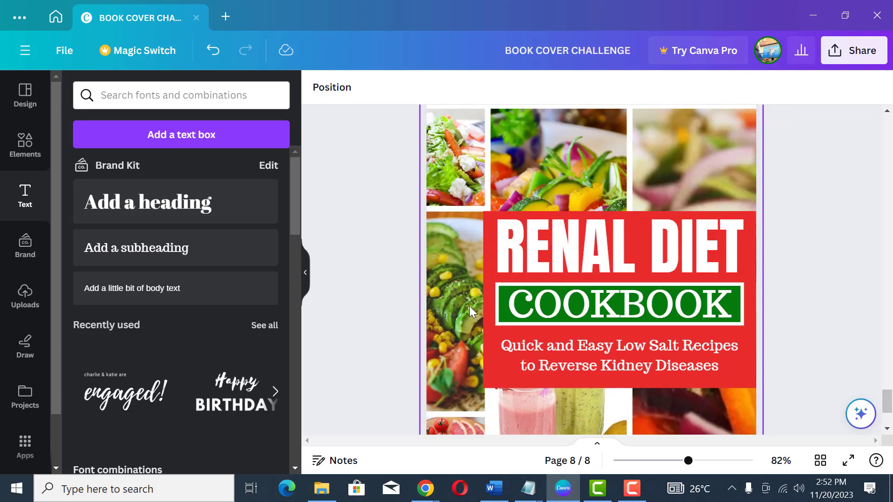
scroll(507, 402, "down", 3)
scroll(674, 331, "up", 3)
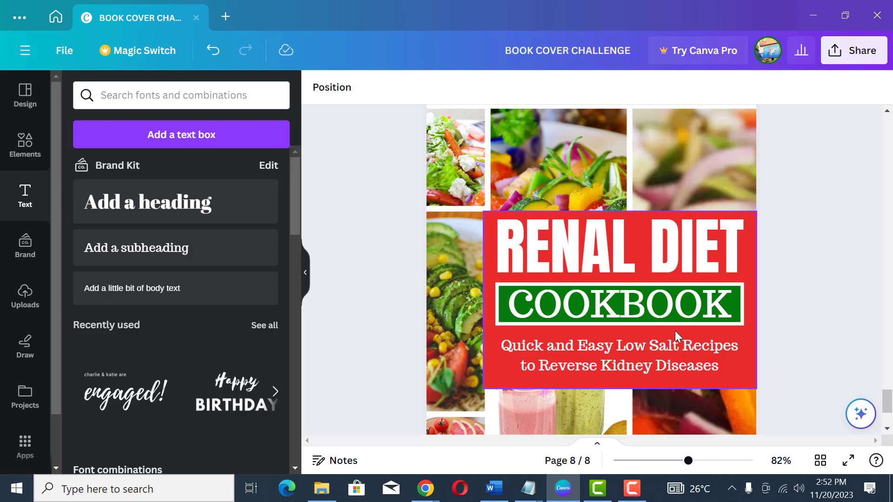
scroll(665, 309, "up", 3)
scroll(665, 308, "down", 6)
scroll(665, 308, "up", 5)
scroll(665, 309, "down", 5)
scroll(665, 308, "up", 3)
scroll(666, 309, "up", 1)
scroll(665, 309, "down", 2)
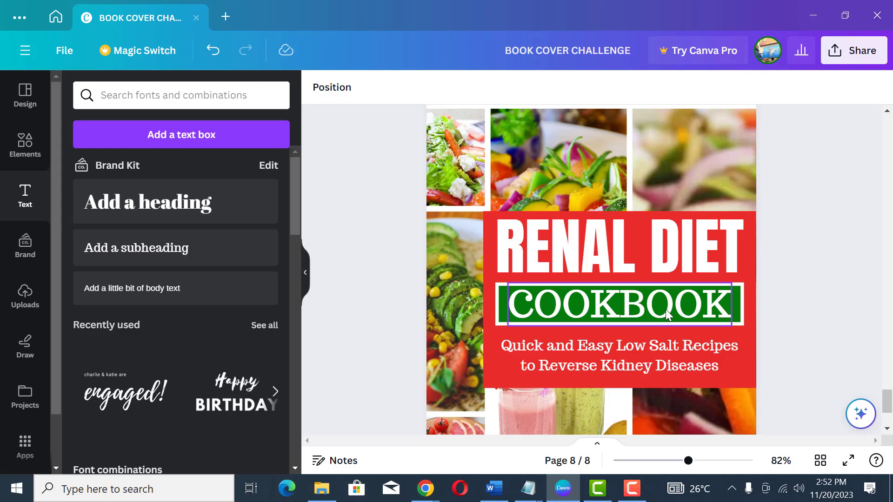
left_click(743, 297)
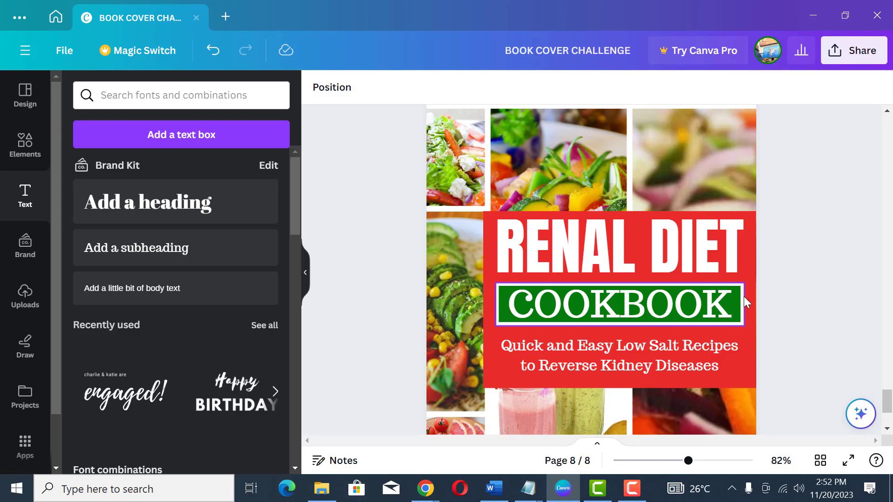
scroll(744, 296, "up", 3)
scroll(743, 296, "down", 6)
scroll(743, 297, "up", 4)
scroll(743, 297, "up", 3)
scroll(744, 297, "down", 3)
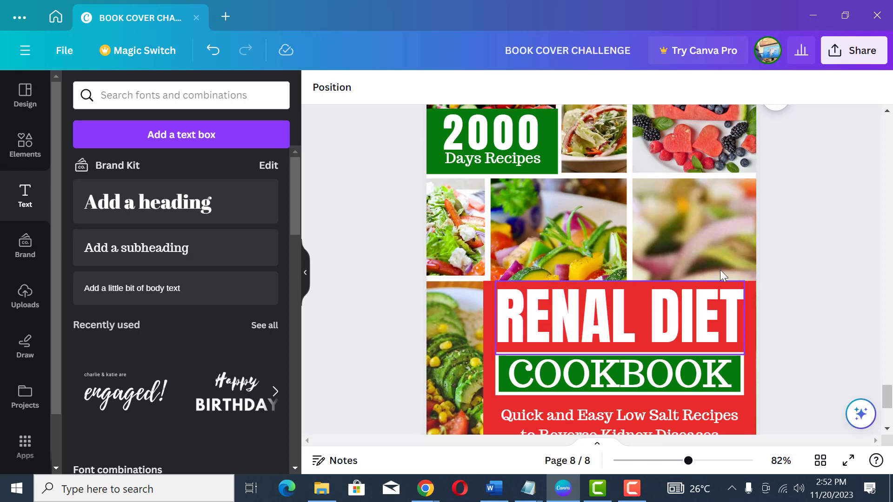
scroll(719, 276, "down", 4)
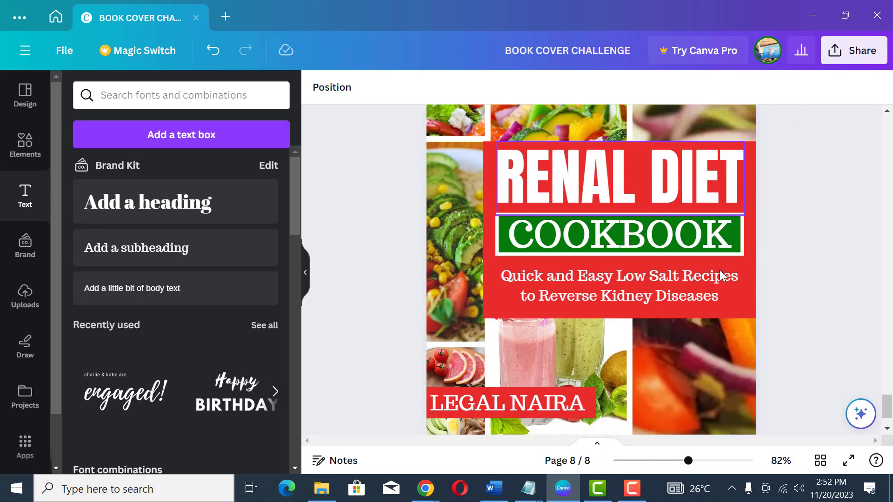
Examine the page 8 cover's green 2000 block, food photos, red title block and LEGAL NAIRA strip
scroll(719, 268, "up", 3)
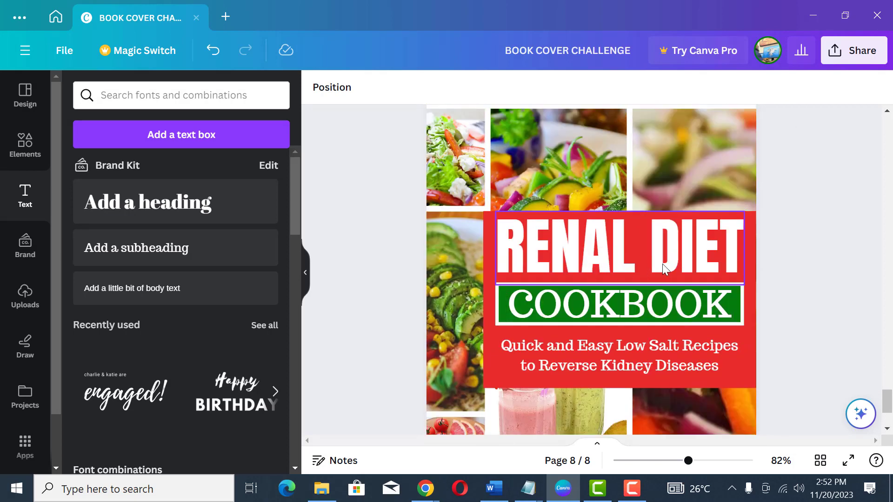
scroll(633, 334, "down", 3)
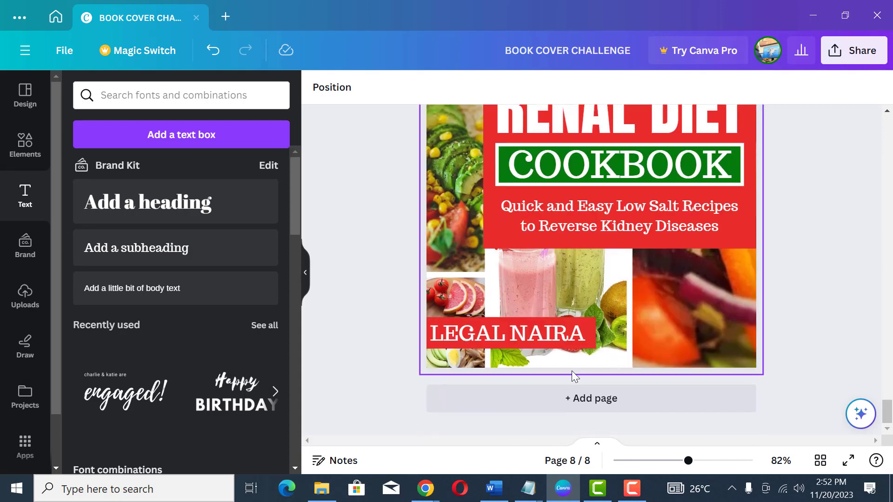
scroll(674, 350, "up", 5)
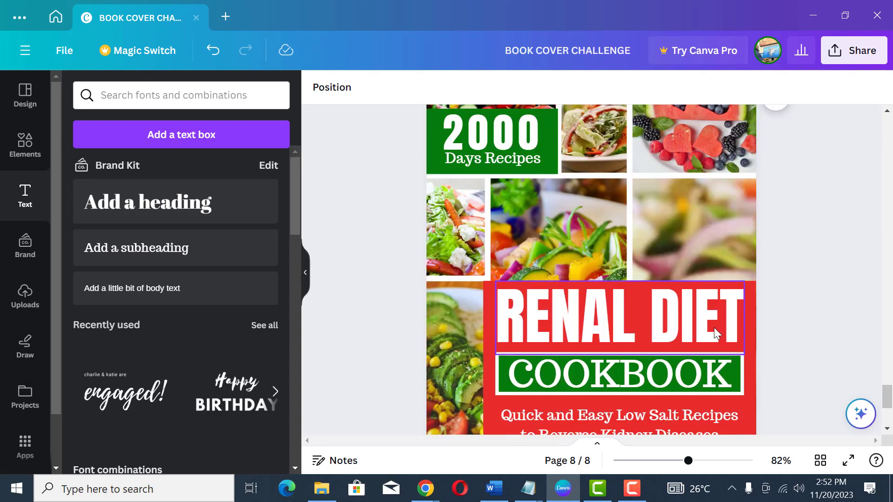
scroll(753, 302, "down", 3)
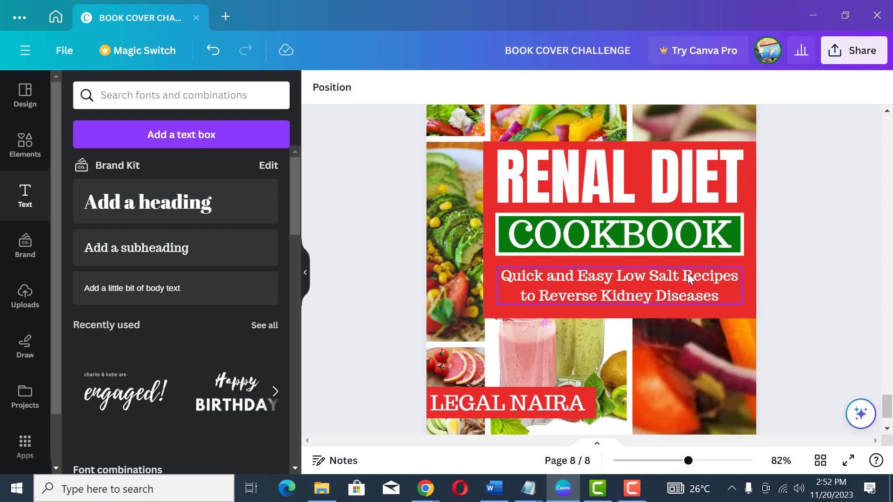
scroll(692, 274, "up", 3)
scroll(758, 319, "down", 3)
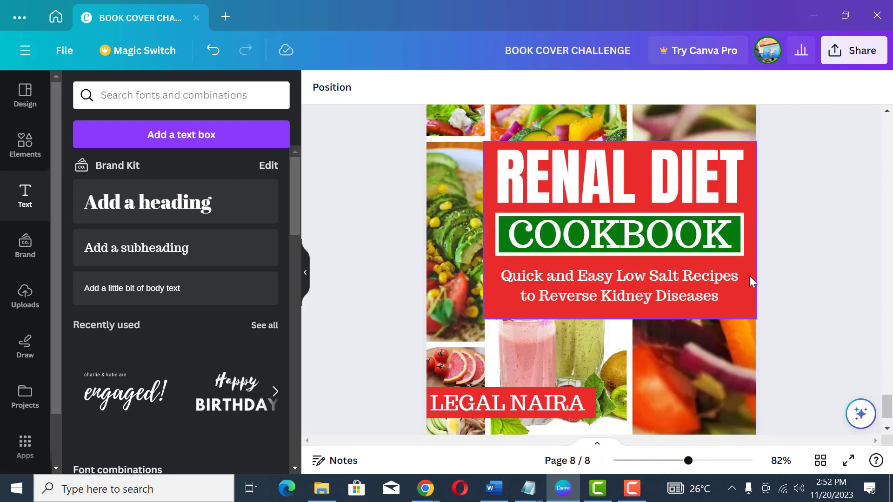
scroll(753, 274, "up", 3)
scroll(745, 263, "up", 2)
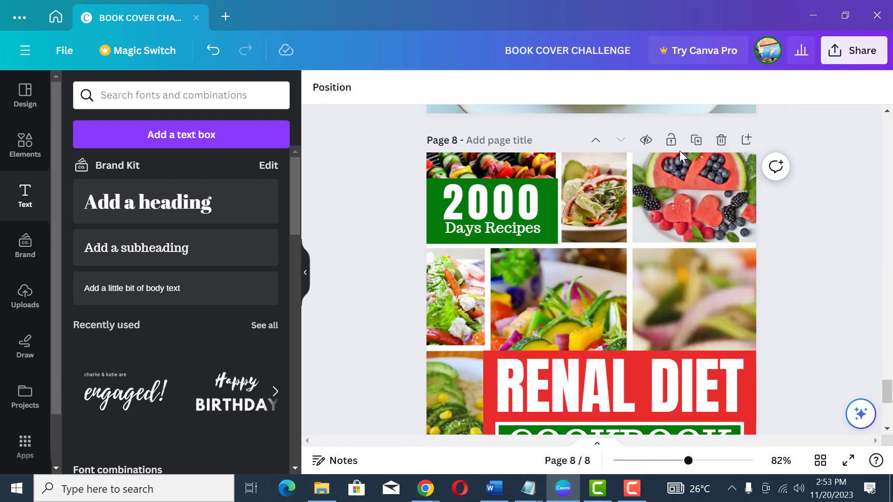
Duplicate page 8 and, on the copy, move the red title block with its title, COOKBOOK label and tagline directly under the green 2000 block
left_click(716, 135)
left_click(658, 335)
left_click_drag(657, 335, 677, 225)
scroll(678, 225, "up", 2)
left_click_drag(611, 325, 615, 230)
left_click_drag(651, 374, 603, 279)
left_click(609, 421)
left_click_drag(609, 421, 602, 319)
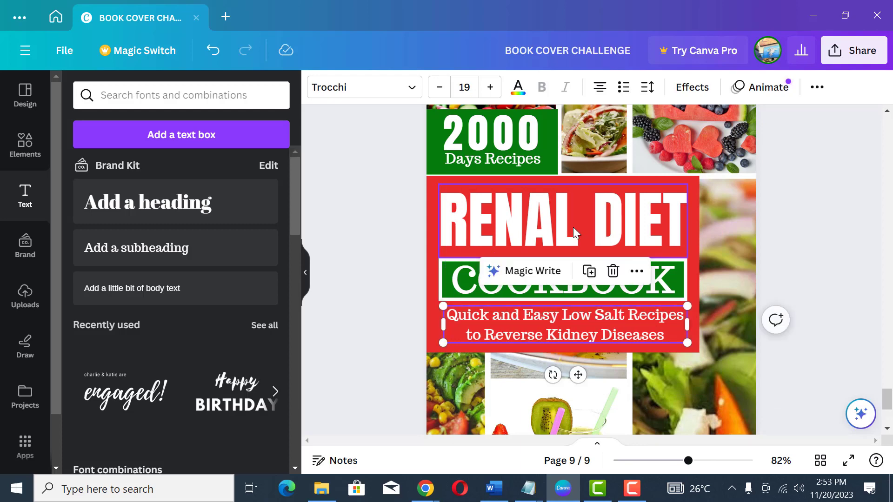
Change the fill of the red title block on page 9 to white
left_click(589, 178)
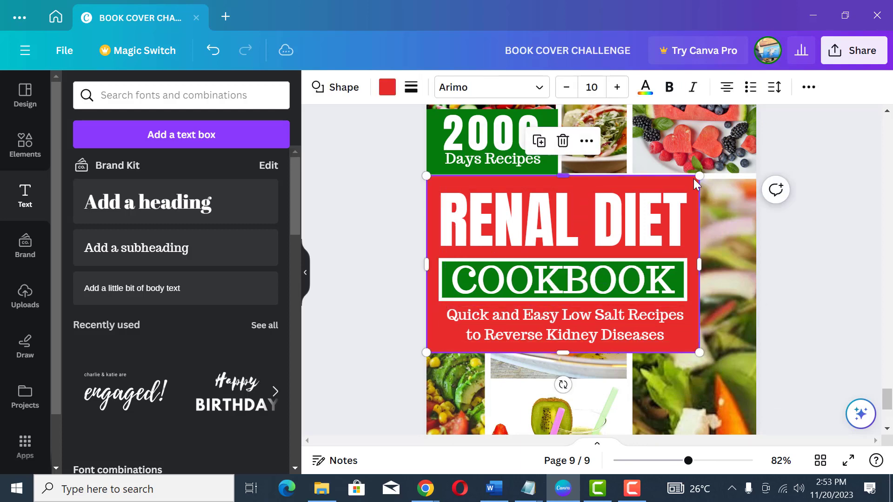
left_click(386, 87)
left_click(76, 202)
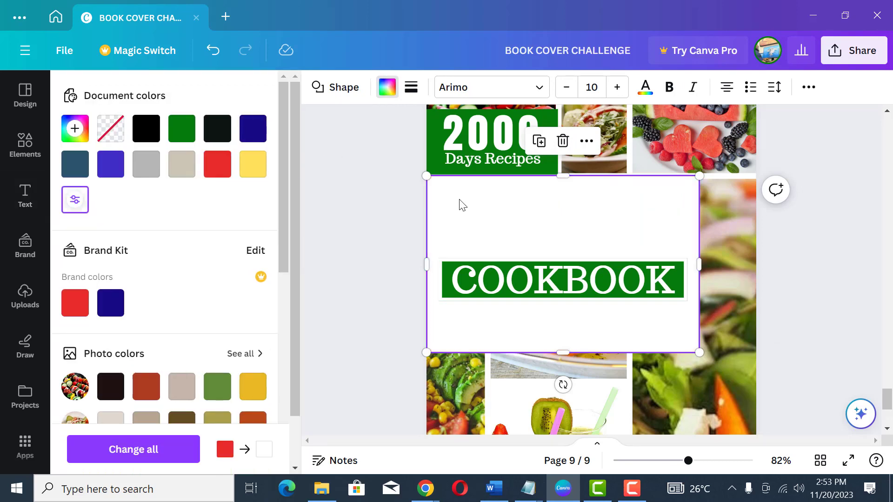
Recolor the RENAL DIET title and the two-line tagline on page 9 to red
left_click(496, 219)
left_click(517, 87)
left_click(188, 166)
left_click(547, 309)
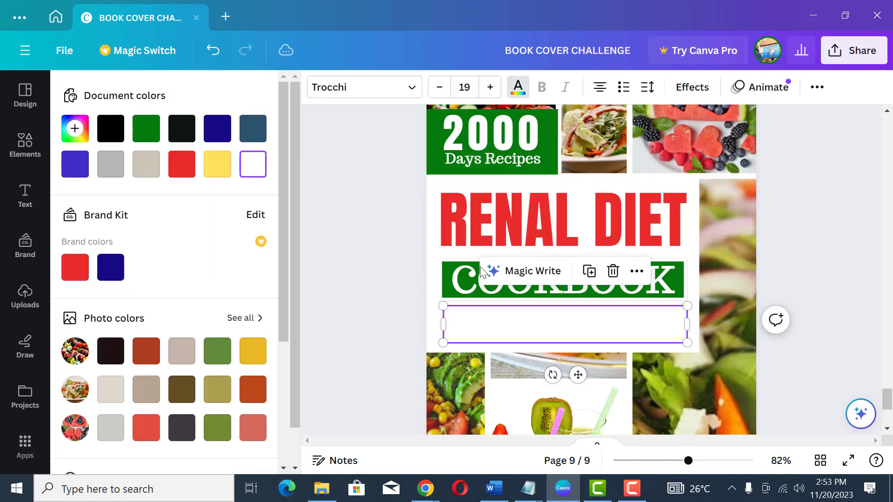
left_click(191, 176)
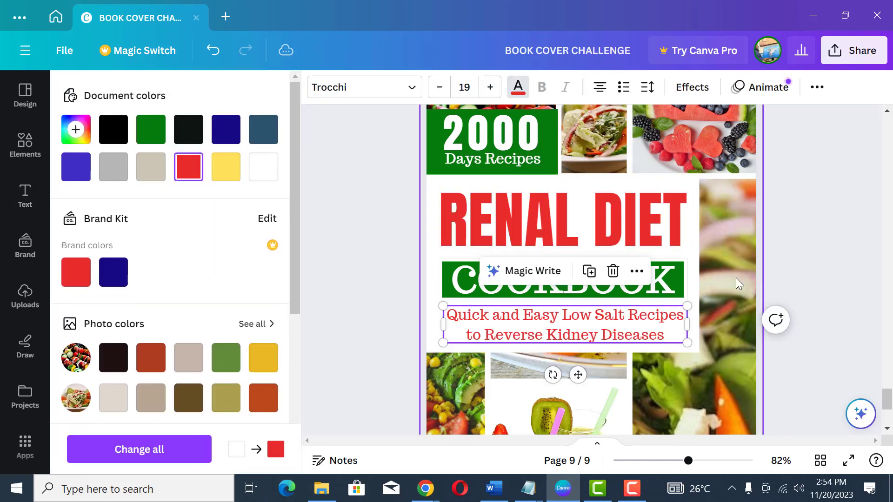
Change the fill of the strip behind LEGAL NAIRA on page 9 from red to green
scroll(735, 277, "up", 2)
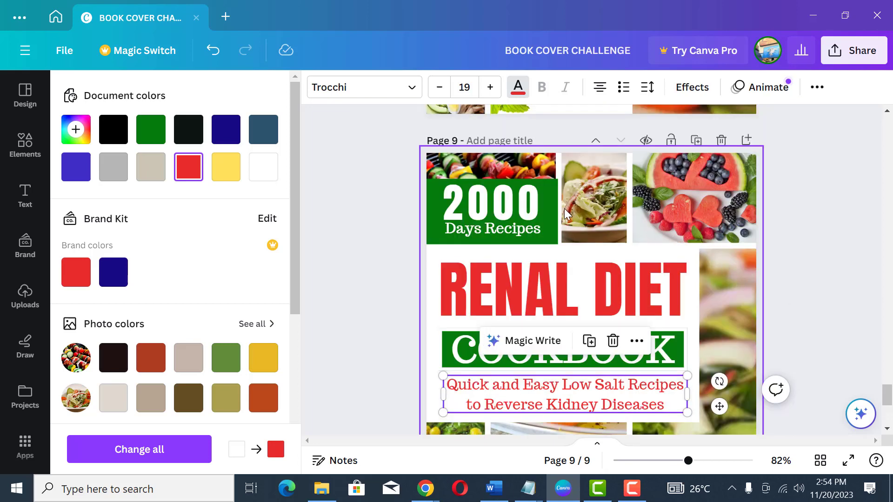
scroll(552, 211, "down", 6)
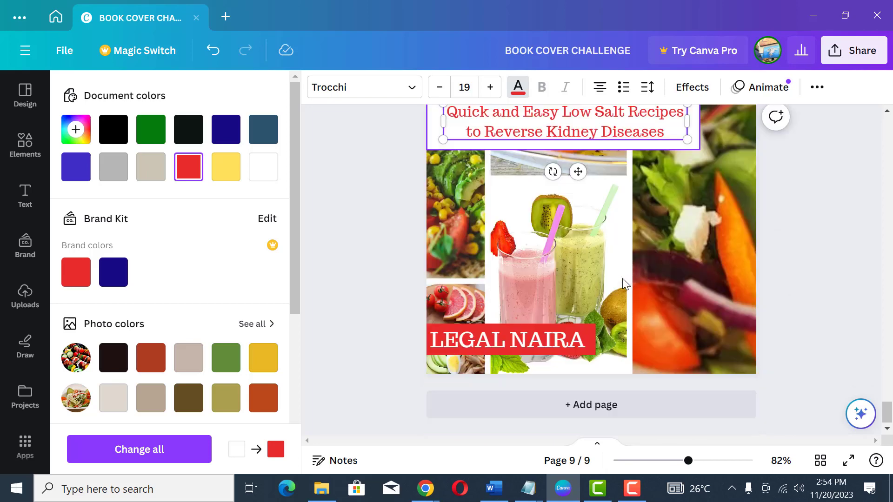
left_click(586, 325)
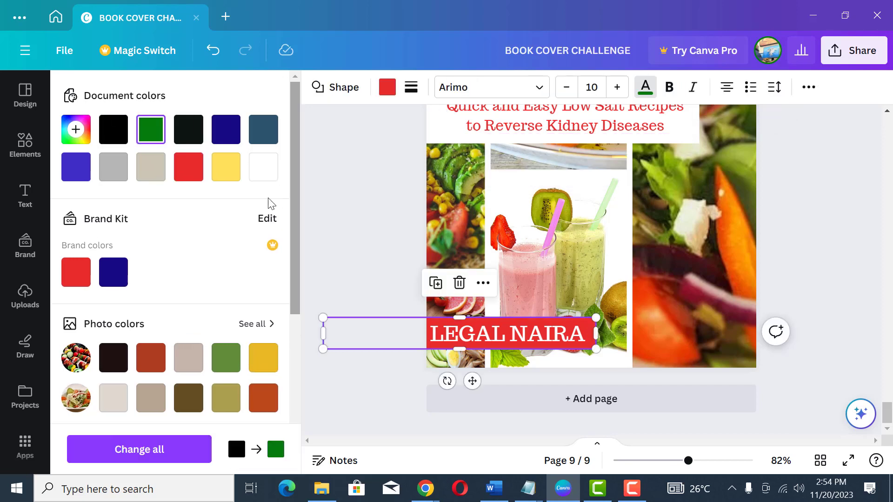
left_click(383, 258)
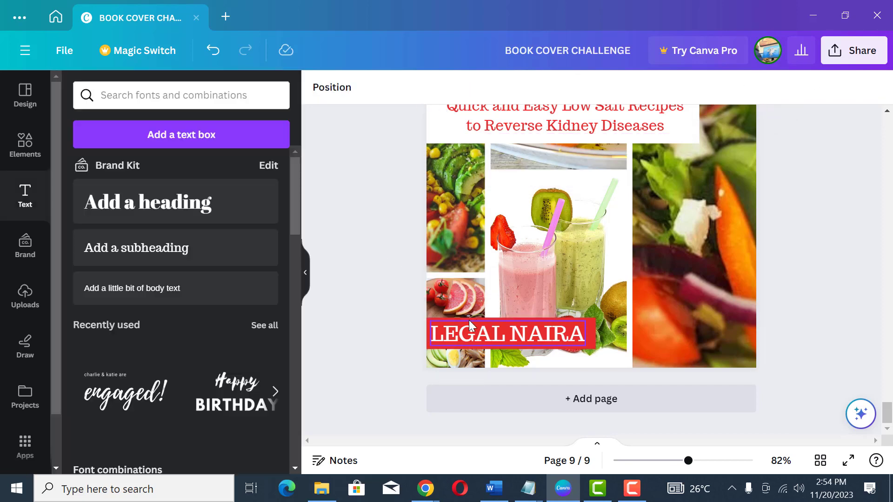
left_click(458, 318)
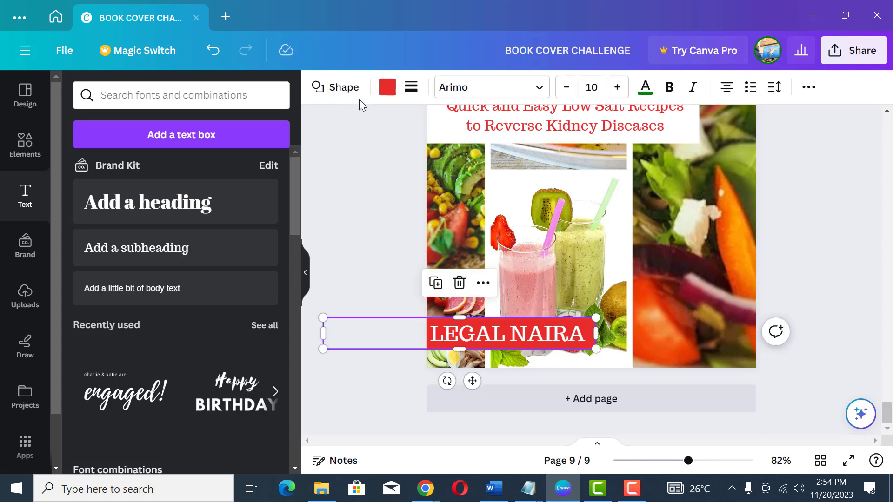
left_click(390, 95)
left_click(195, 132)
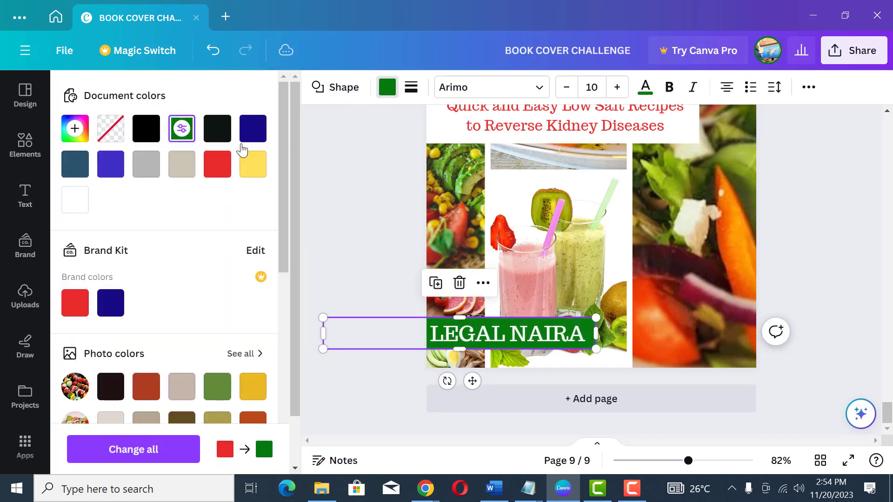
Give the white title block a solid green border with a weight of 8
scroll(701, 271, "up", 5)
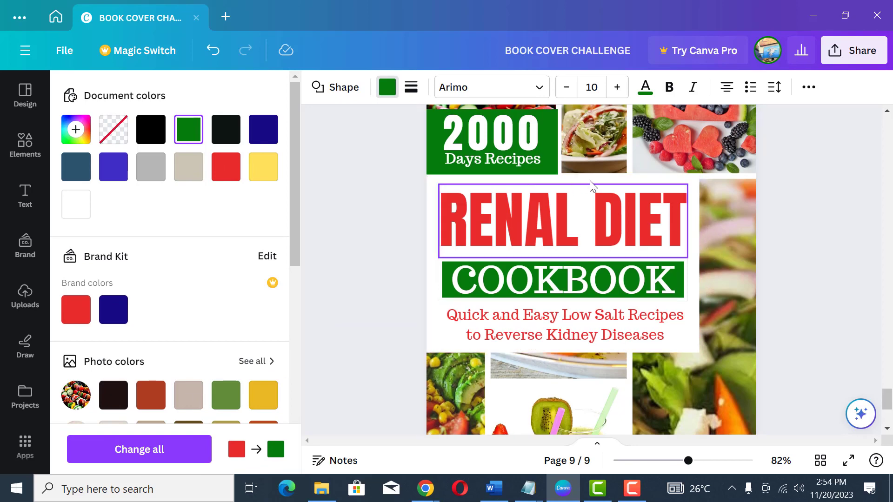
left_click(696, 183)
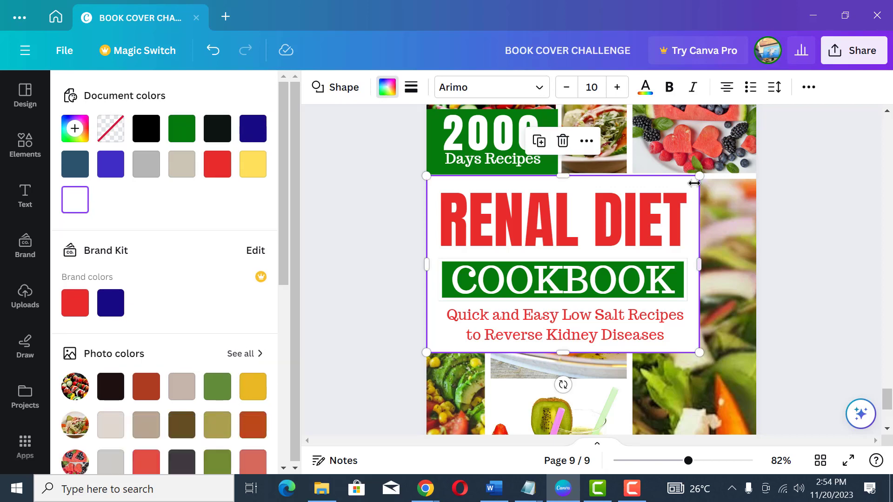
left_click(412, 89)
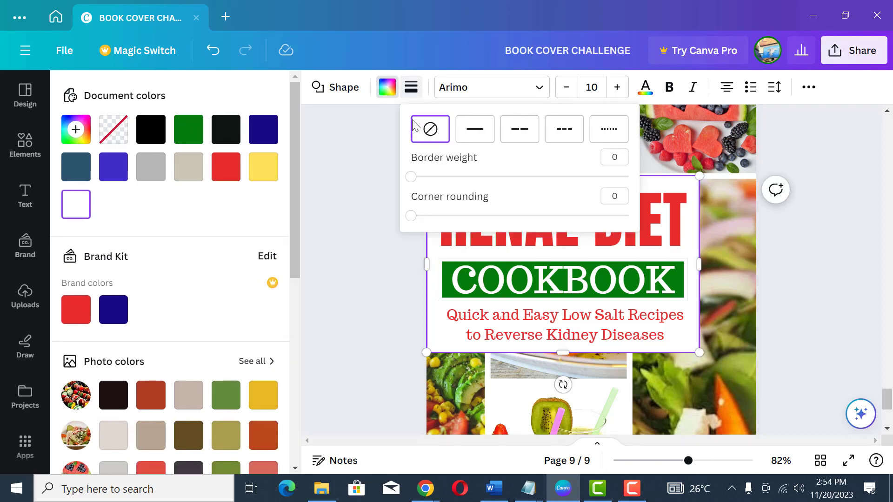
left_click_drag(410, 177, 428, 182)
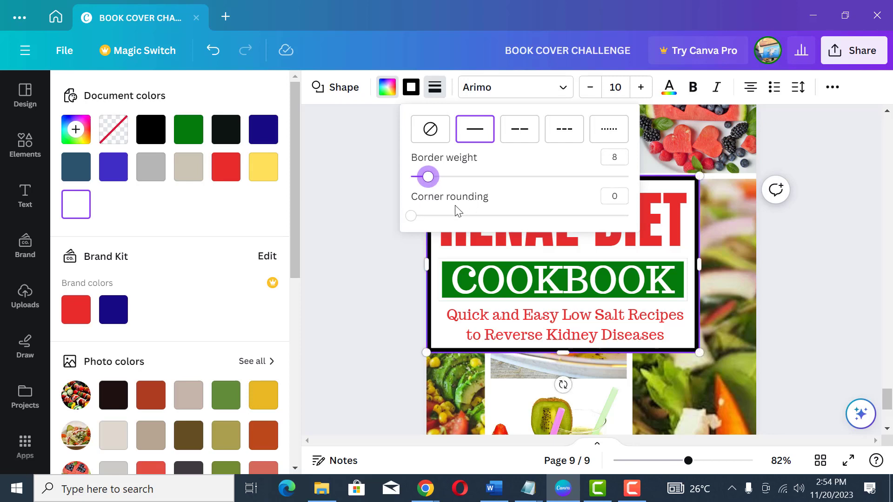
left_click(411, 88)
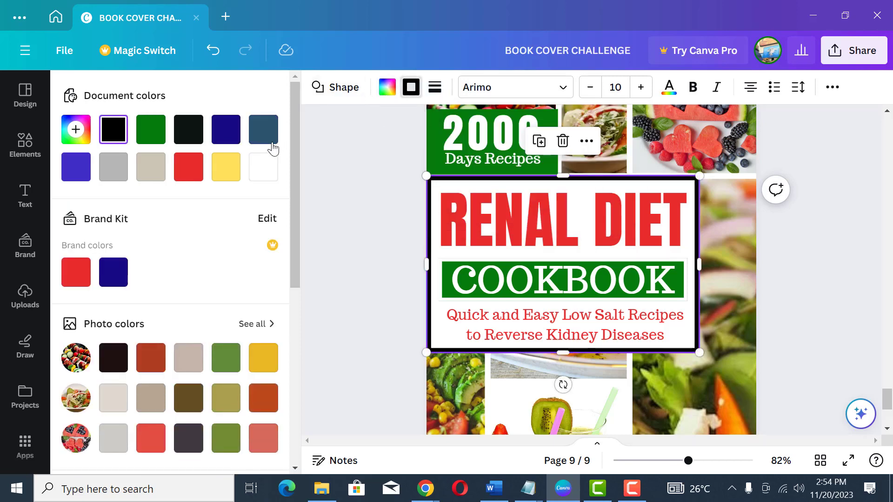
left_click(150, 129)
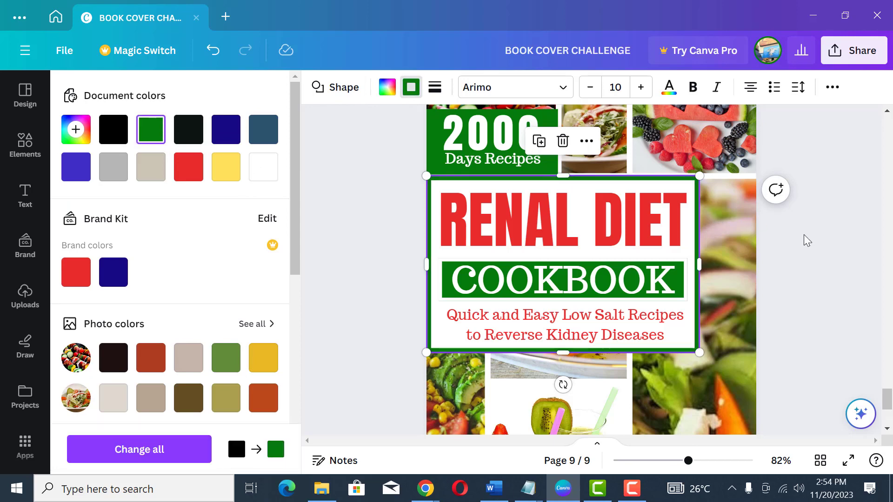
left_click(804, 236)
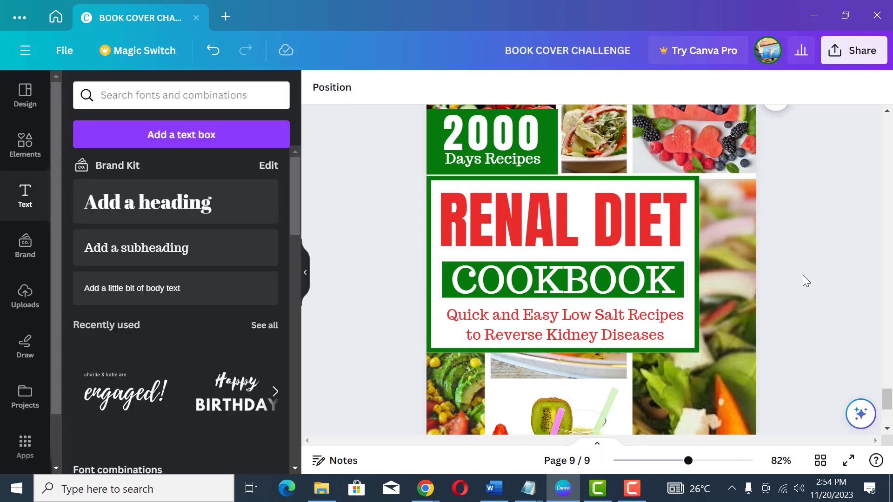
Zoom out to 52% to check the page 9 cover, search the elements for "callout" and show all matching graphics
scroll(802, 275, "down", 2)
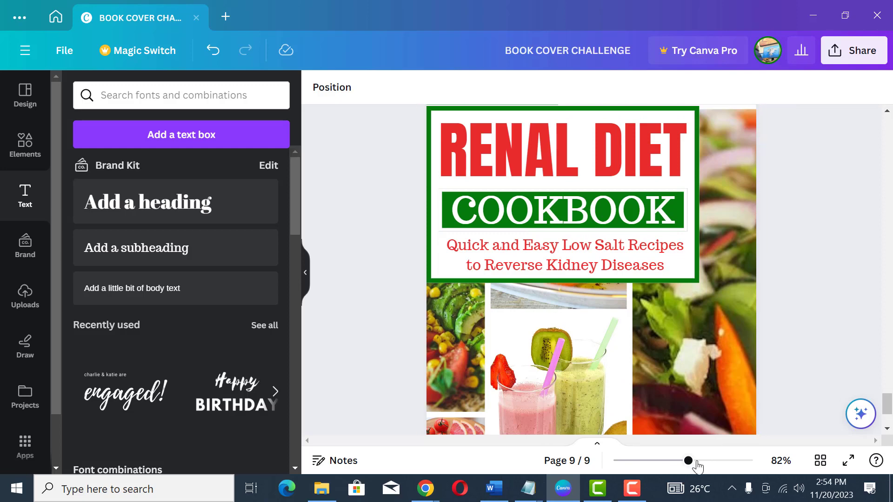
left_click_drag(688, 461, 672, 460)
scroll(805, 326, "up", 1)
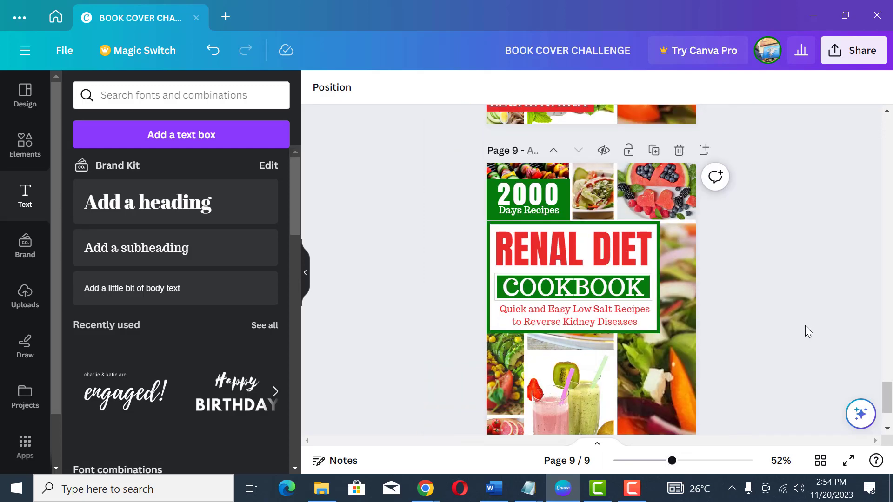
scroll(805, 325, "down", 2)
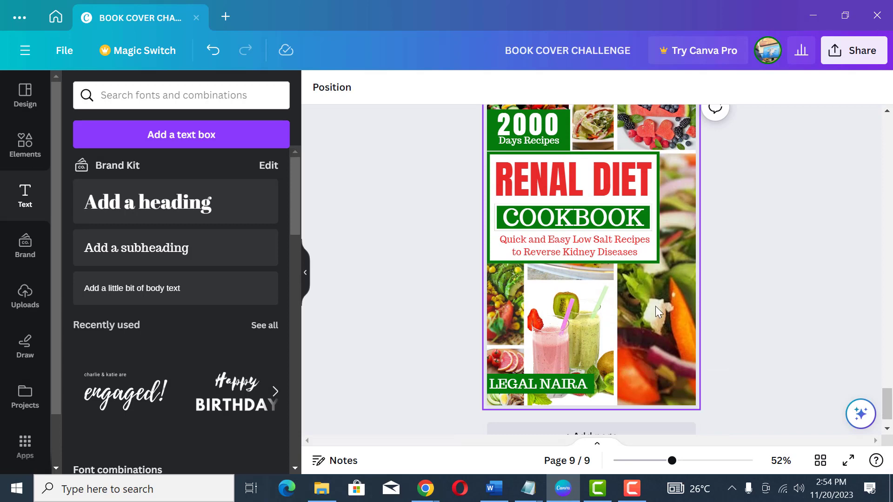
left_click(24, 149)
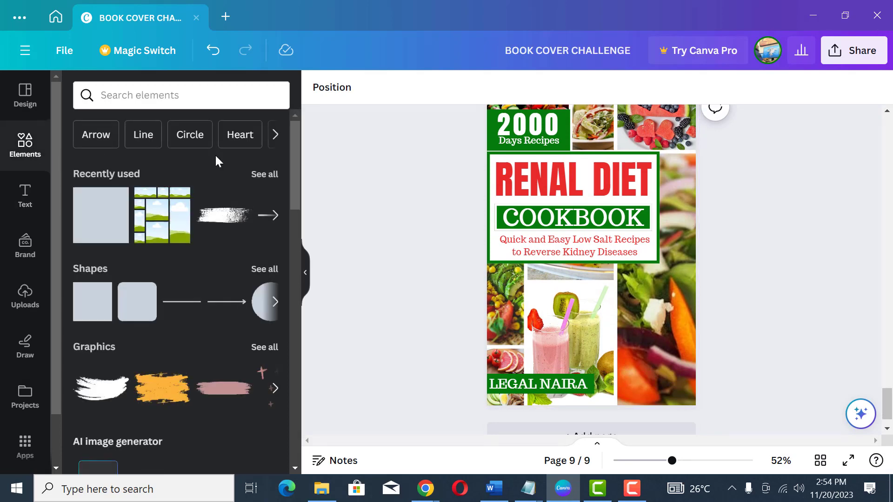
left_click(196, 98)
type("call")
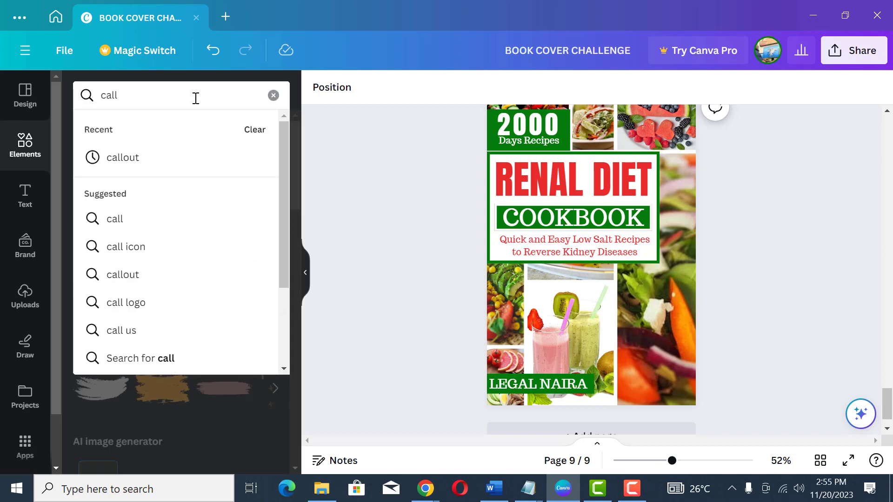
type("out")
key("Return")
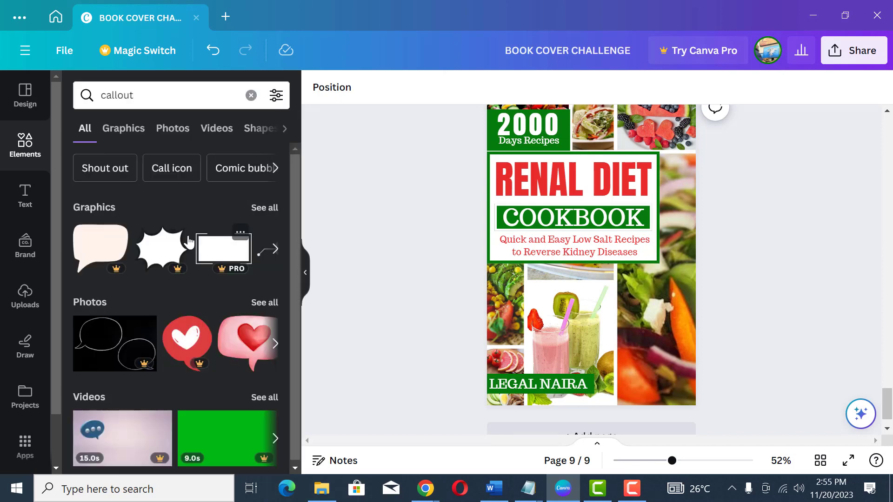
left_click(264, 210)
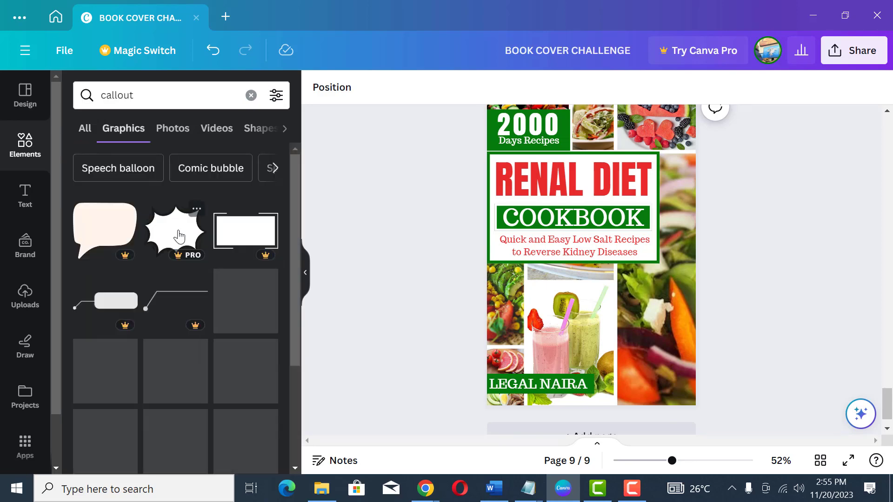
Add the spiky white speech-bubble callout beside the smoothie photo, with the red text "BONUS MEAL PLANNER INSIDE" inside it
scroll(145, 278, "down", 5)
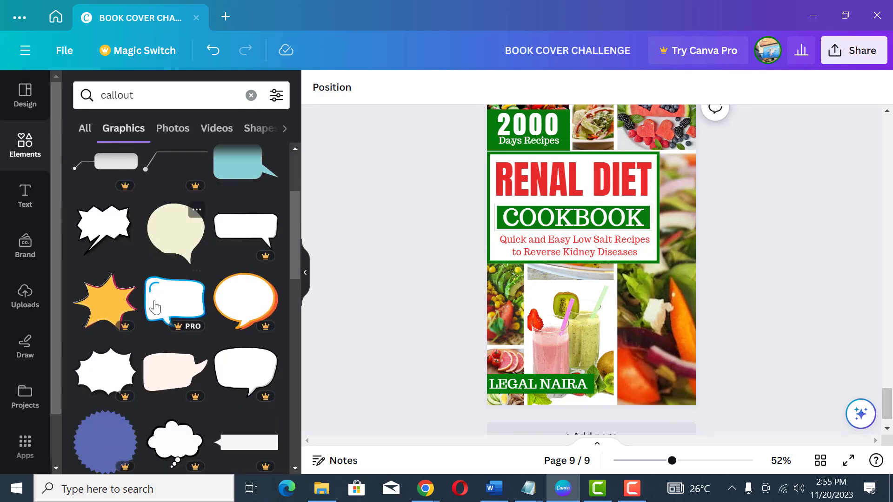
scroll(191, 298, "up", 4)
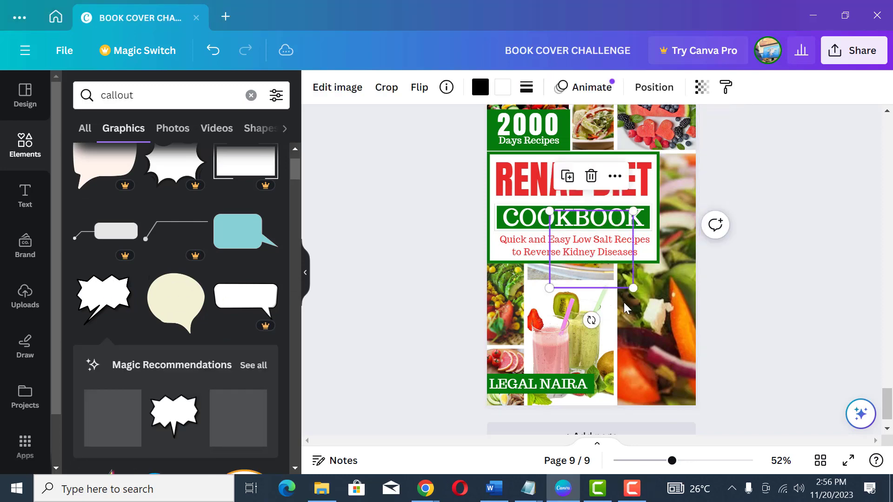
mouse_move(637, 333)
left_mouse_down()
mouse_move(648, 345)
mouse_move(650, 336)
left_mouse_up()
left_click_drag(602, 362, 581, 386)
left_click_drag(644, 333, 648, 336)
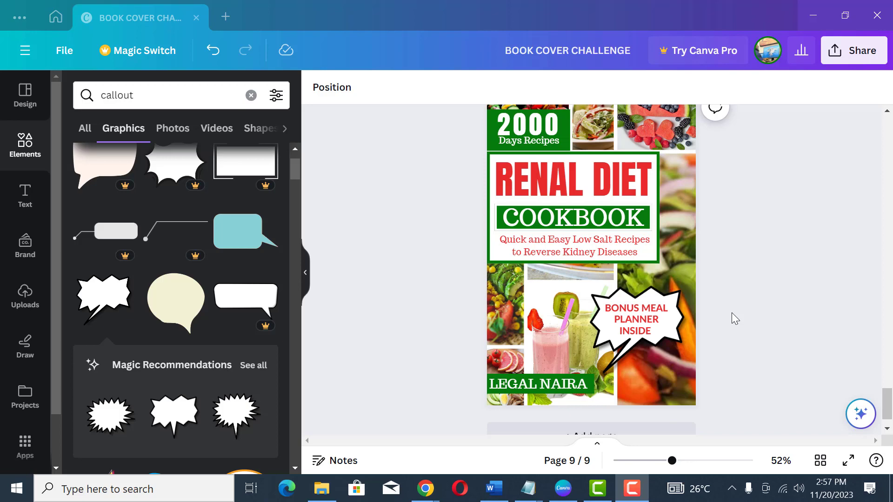
scroll(814, 313, "up", 3)
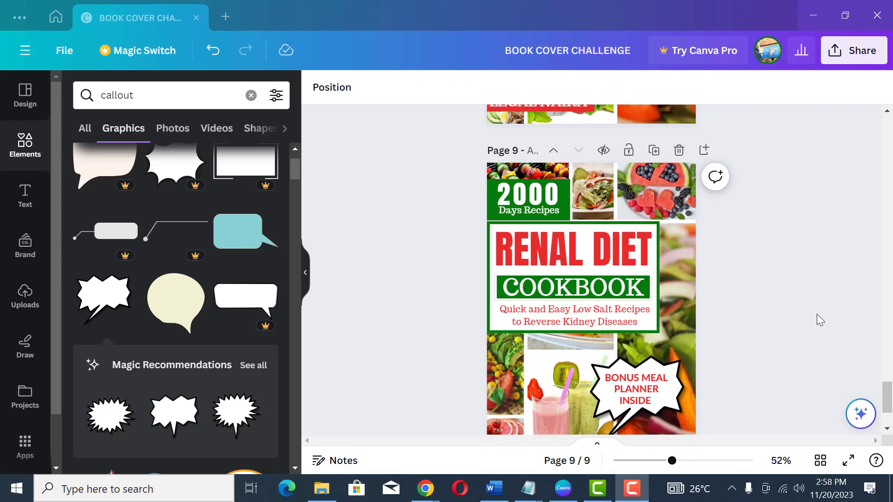
Compare the finished page 9 cover with the original red-block renal diet cover on page 8
scroll(794, 309, "up", 10)
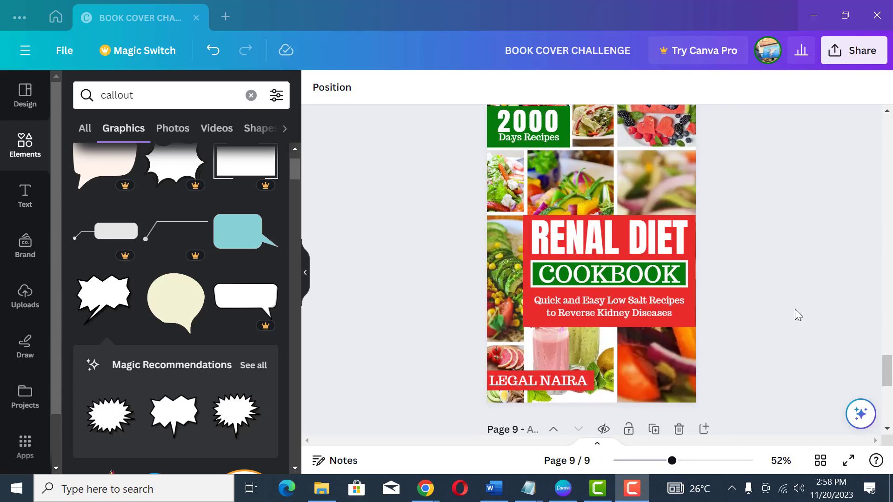
scroll(794, 308, "down", 10)
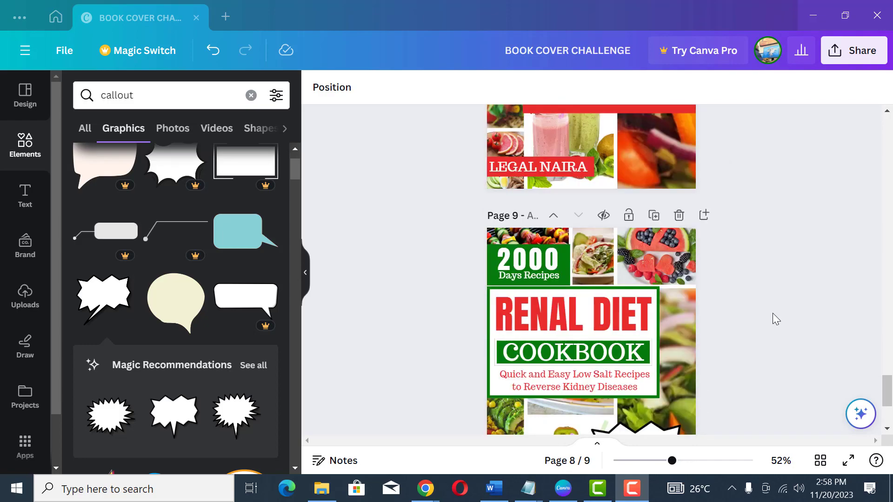
scroll(771, 314, "up", 5)
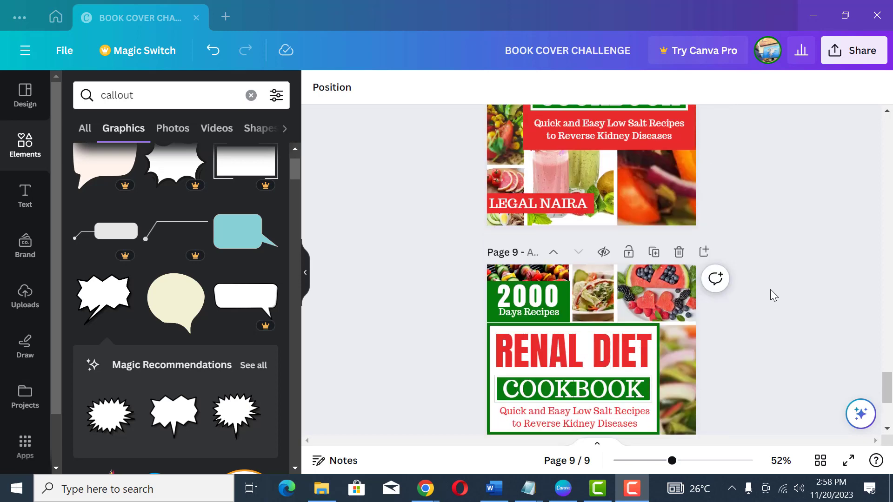
Switch to Chrome and examine the competing book covers in Amazon's "renal diet cookbook" results for layout, colours and bonus badges
left_click(425, 488)
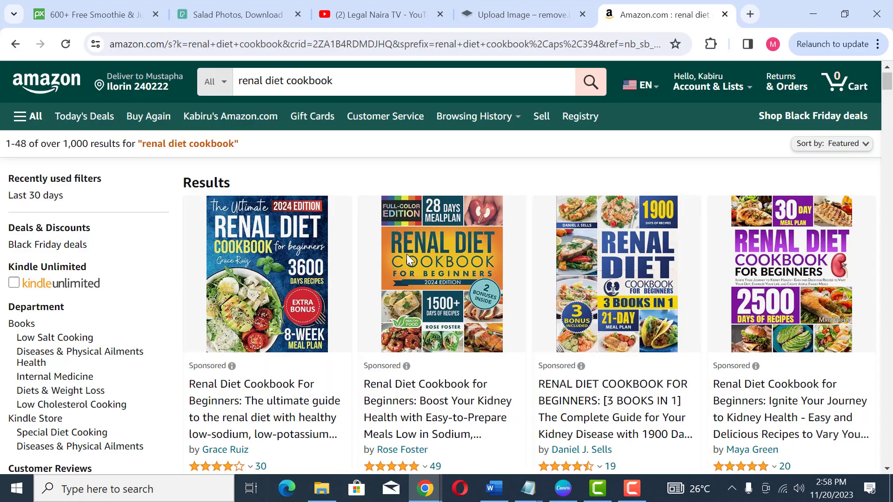
scroll(324, 256, "down", 3)
scroll(314, 218, "up", 1)
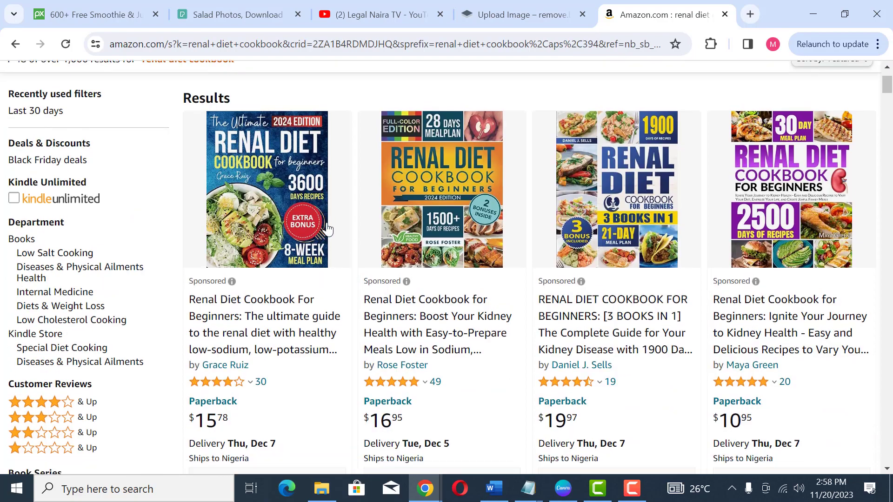
scroll(317, 219, "down", 3)
scroll(590, 169, "up", 2)
scroll(623, 175, "up", 2)
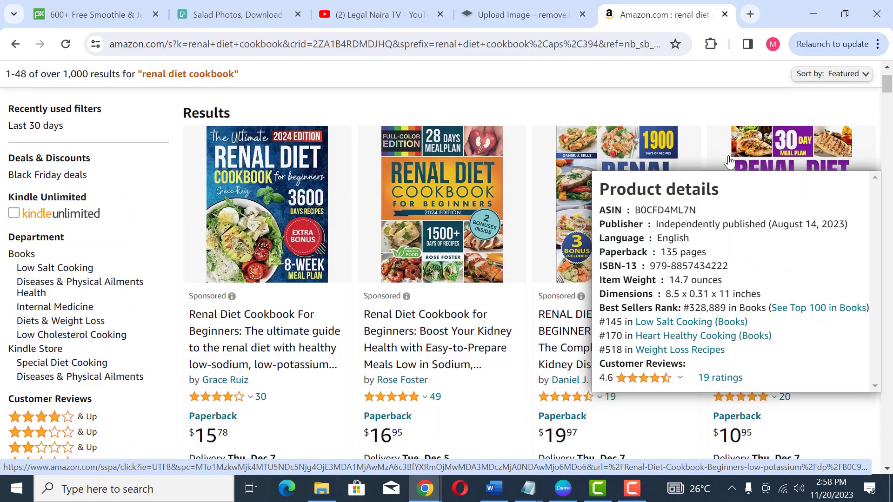
mouse_move(759, 156)
mouse_move(645, 177)
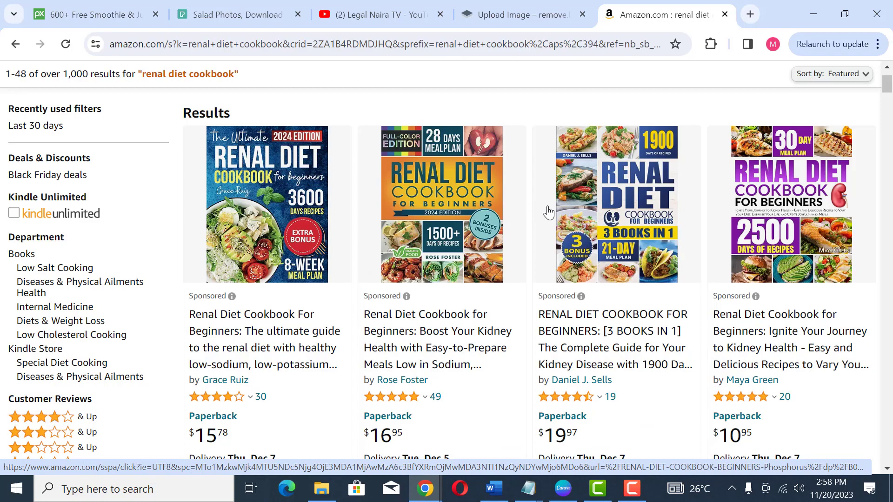
scroll(548, 212, "down", 15)
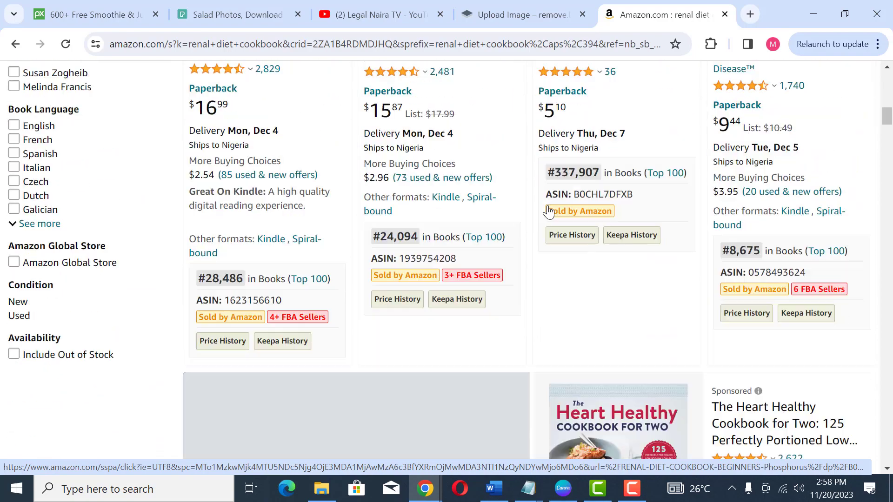
scroll(547, 212, "down", 15)
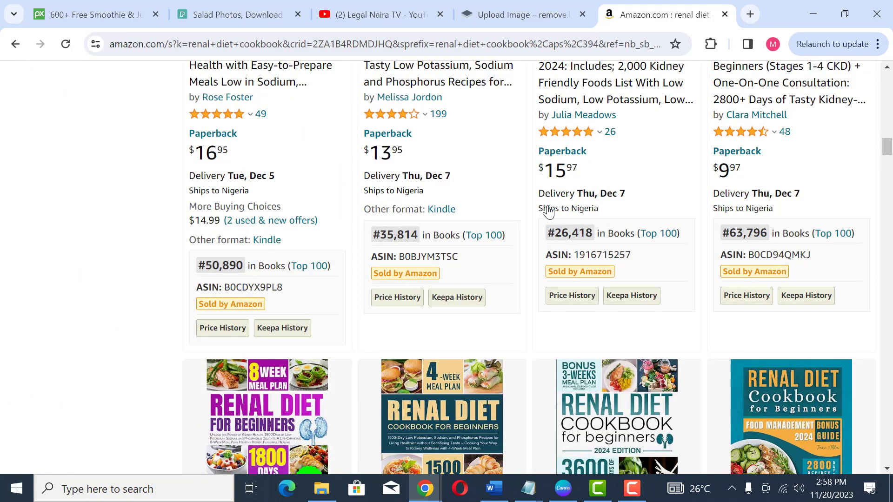
scroll(548, 212, "down", 8)
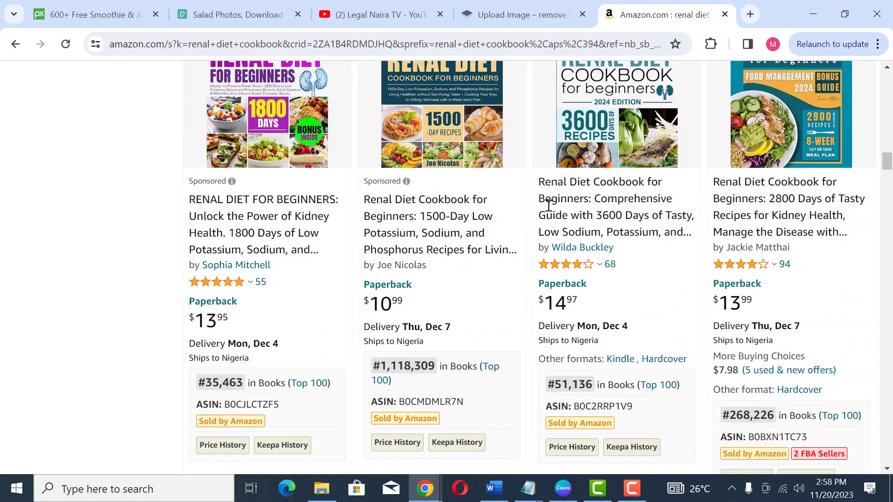
scroll(549, 205, "down", 11)
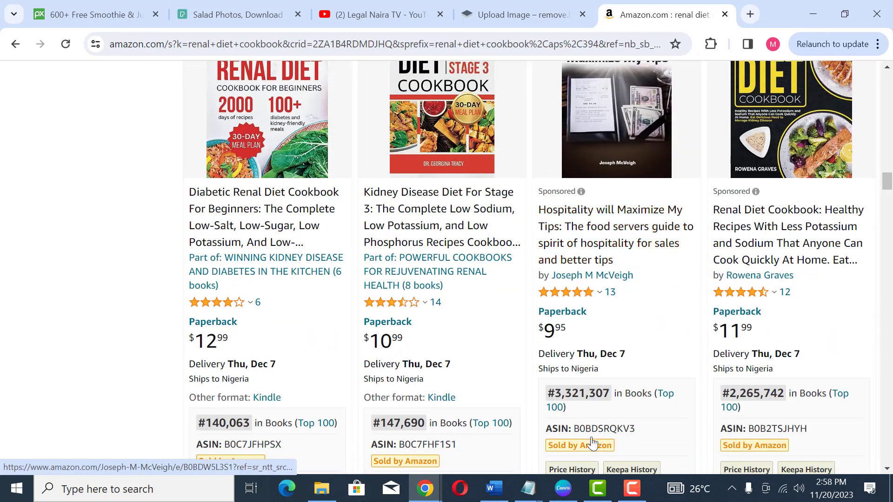
Switch back to Canva and review the page 9 cover from the 2000 Days Recipes block down to the bonus callout
left_click(558, 497)
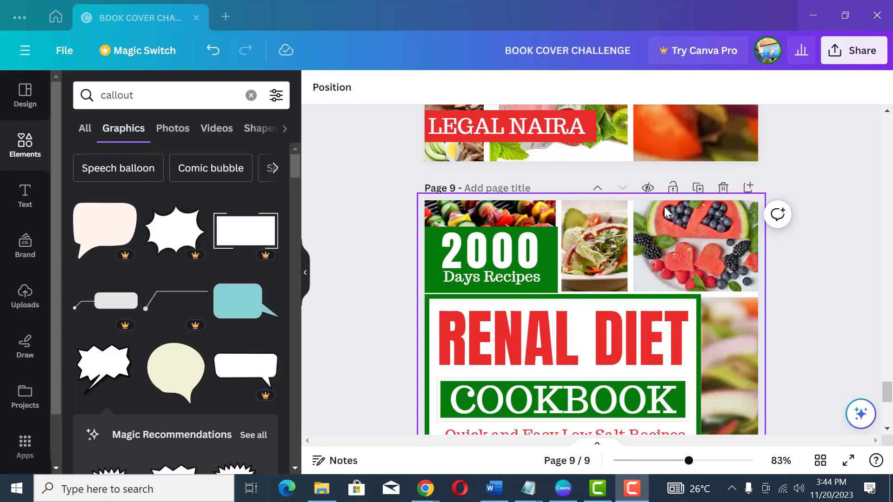
left_click(801, 270)
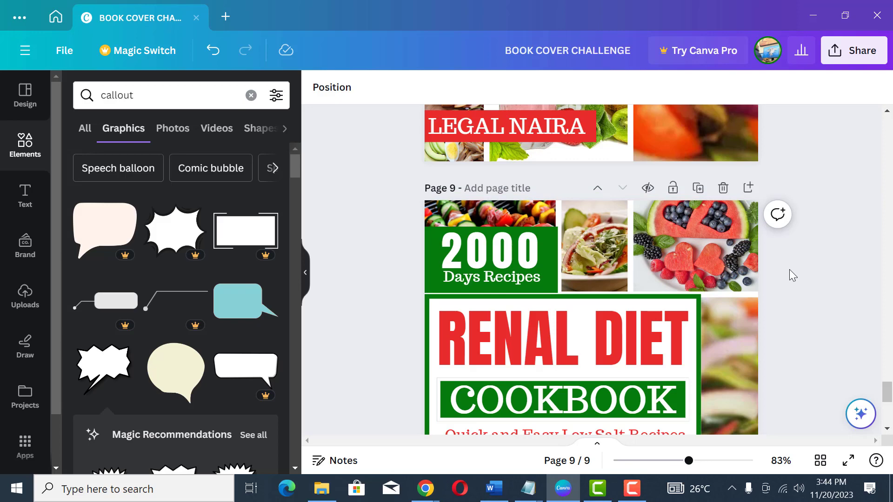
scroll(789, 275, "down", 2)
scroll(788, 269, "up", 3)
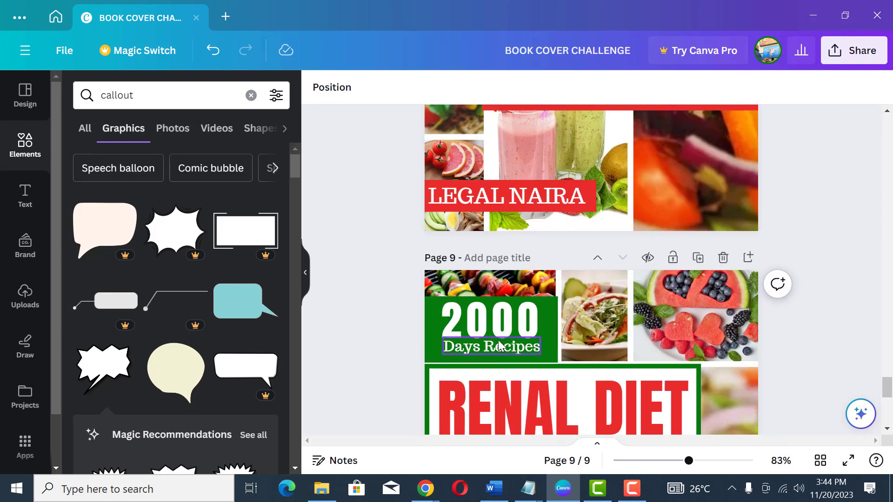
scroll(514, 264, "down", 2)
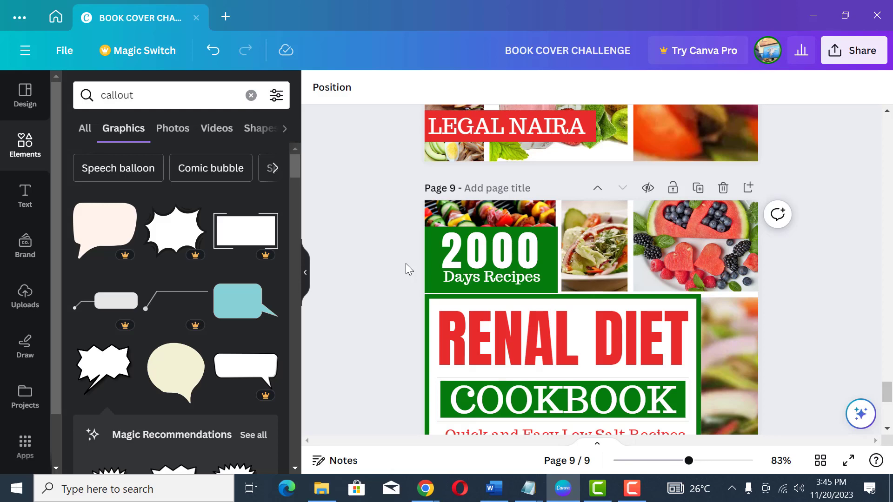
scroll(405, 263, "down", 1)
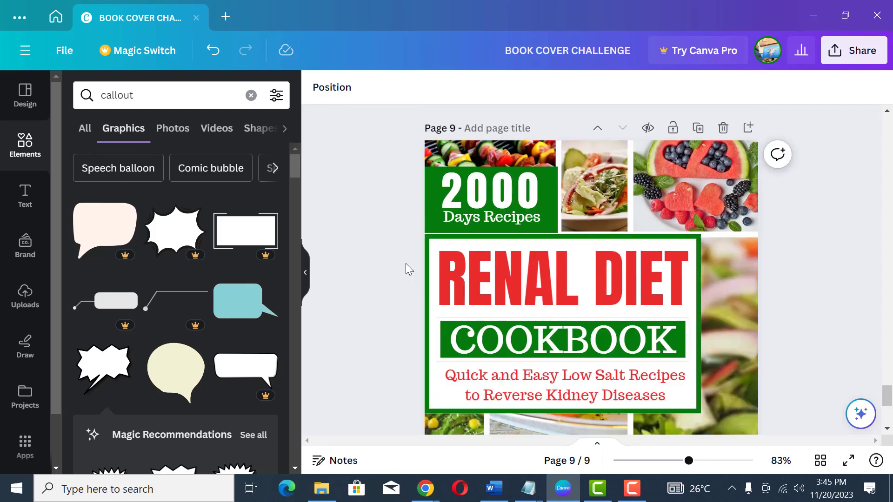
scroll(406, 263, "up", 2)
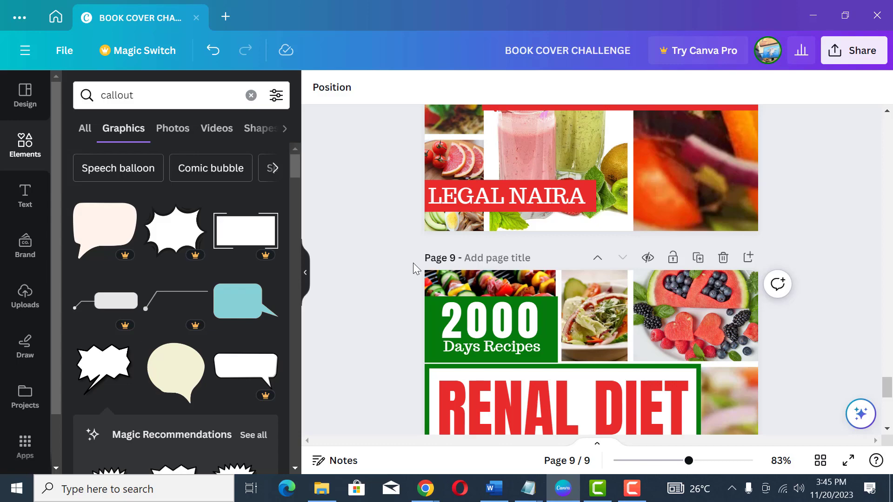
scroll(413, 263, "down", 5)
scroll(475, 272, "down", 3)
scroll(604, 328, "up", 6)
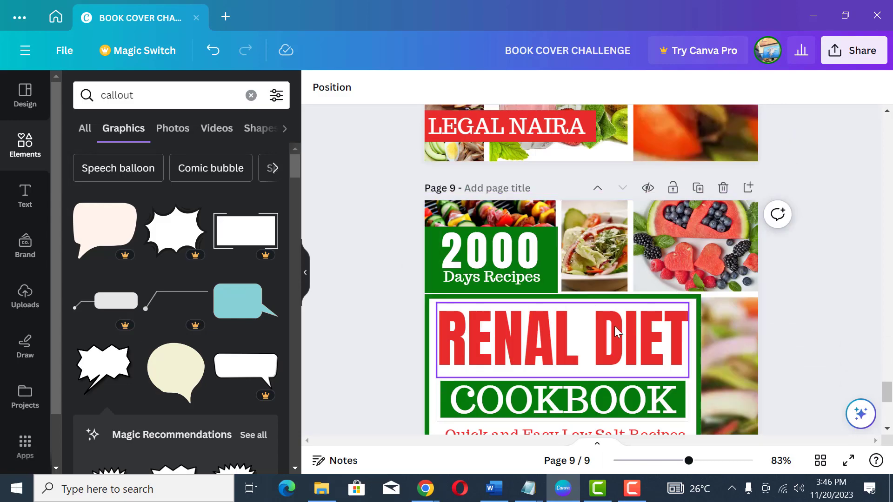
scroll(615, 325, "down", 5)
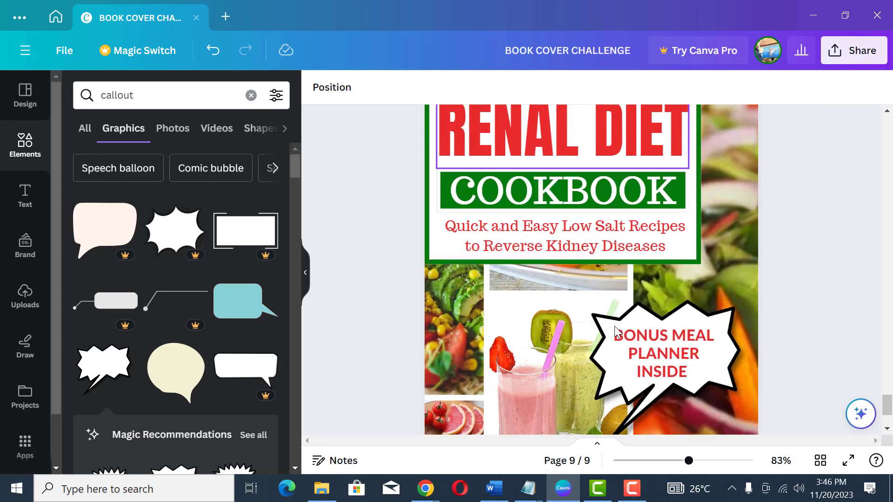
scroll(615, 325, "up", 5)
scroll(615, 326, "down", 5)
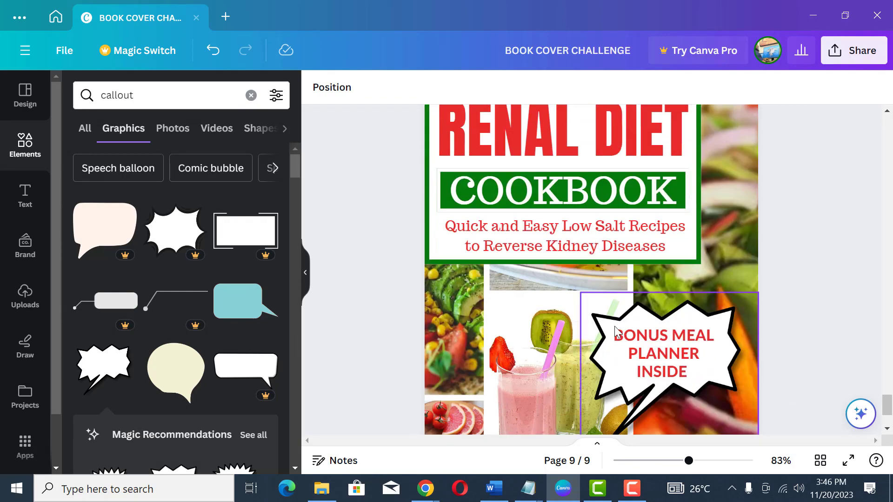
scroll(615, 331, "up", 3)
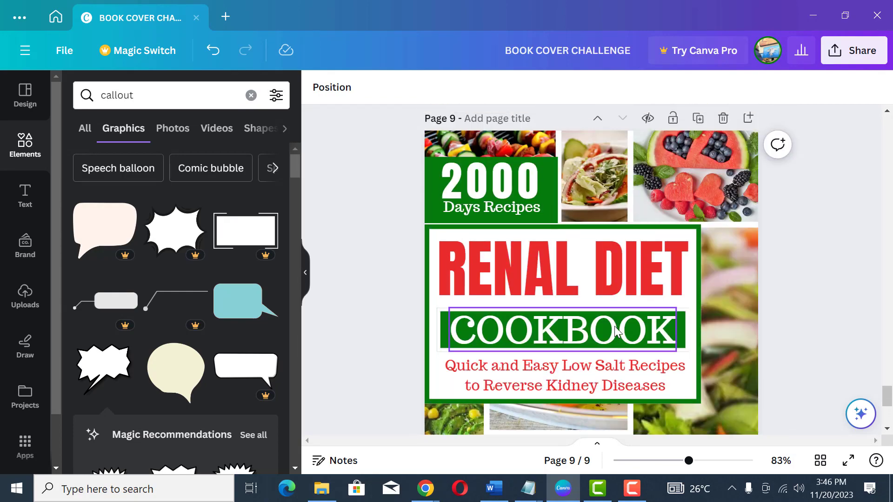
scroll(626, 217, "down", 2)
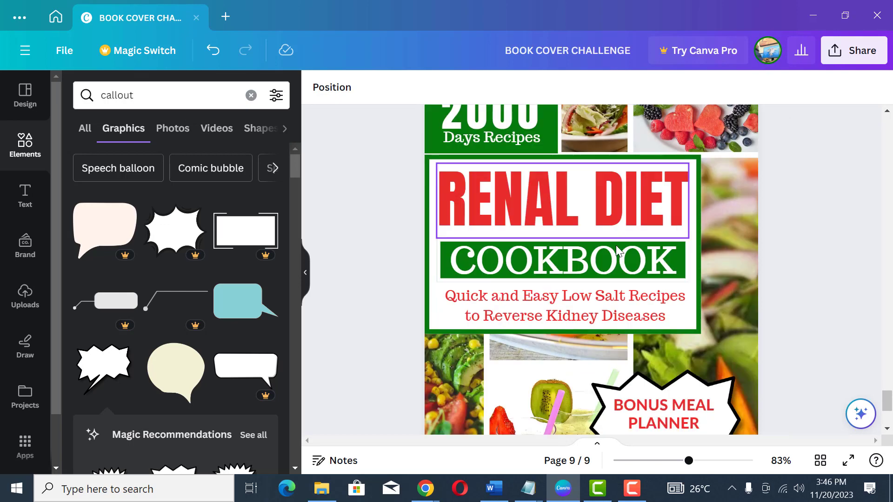
scroll(617, 307, "up", 3)
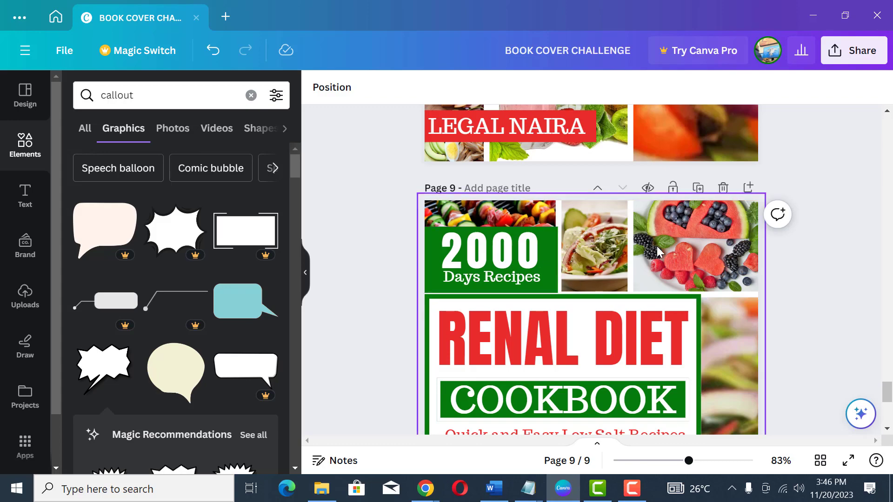
scroll(676, 341, "down", 5)
scroll(580, 350, "up", 3)
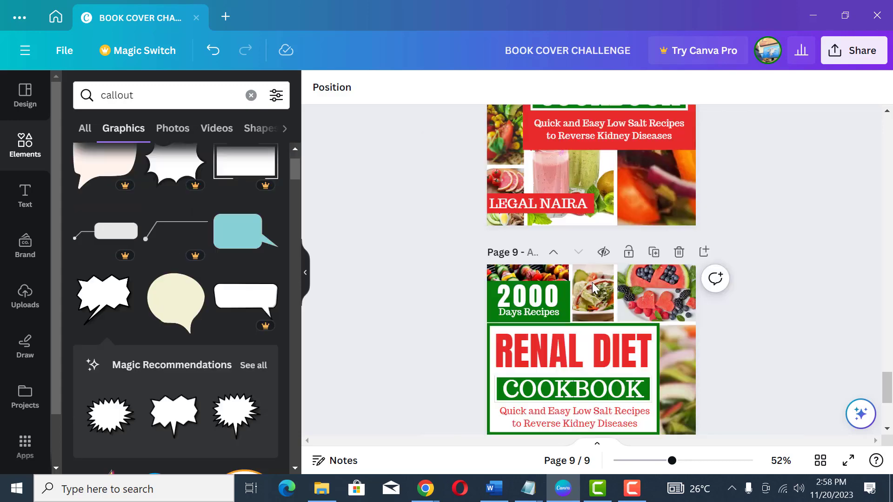
Review the earlier Italiana Recipes Cookbook cover on page 7 and the renal diet cover on page 8
scroll(593, 283, "up", 5)
scroll(592, 282, "up", 3)
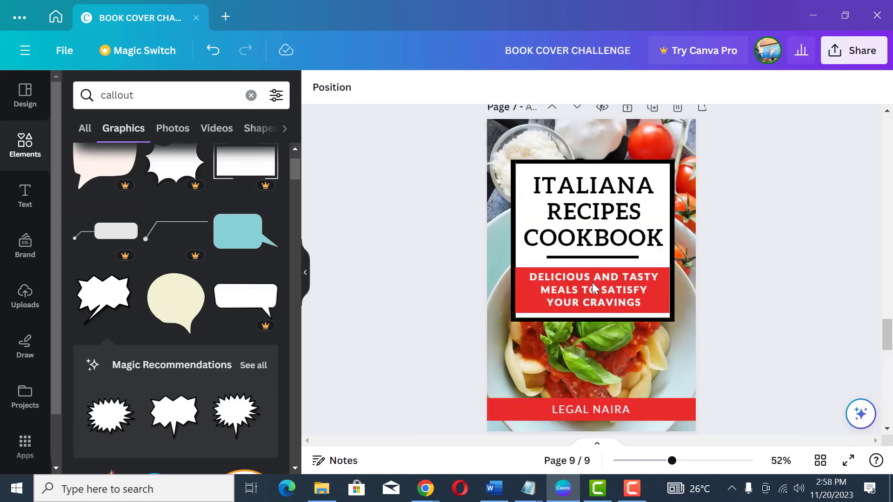
scroll(592, 282, "down", 5)
scroll(592, 283, "down", 5)
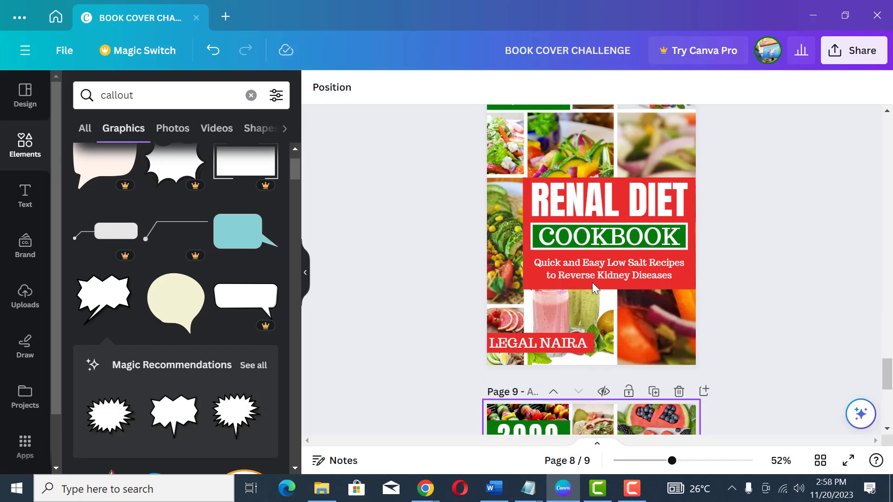